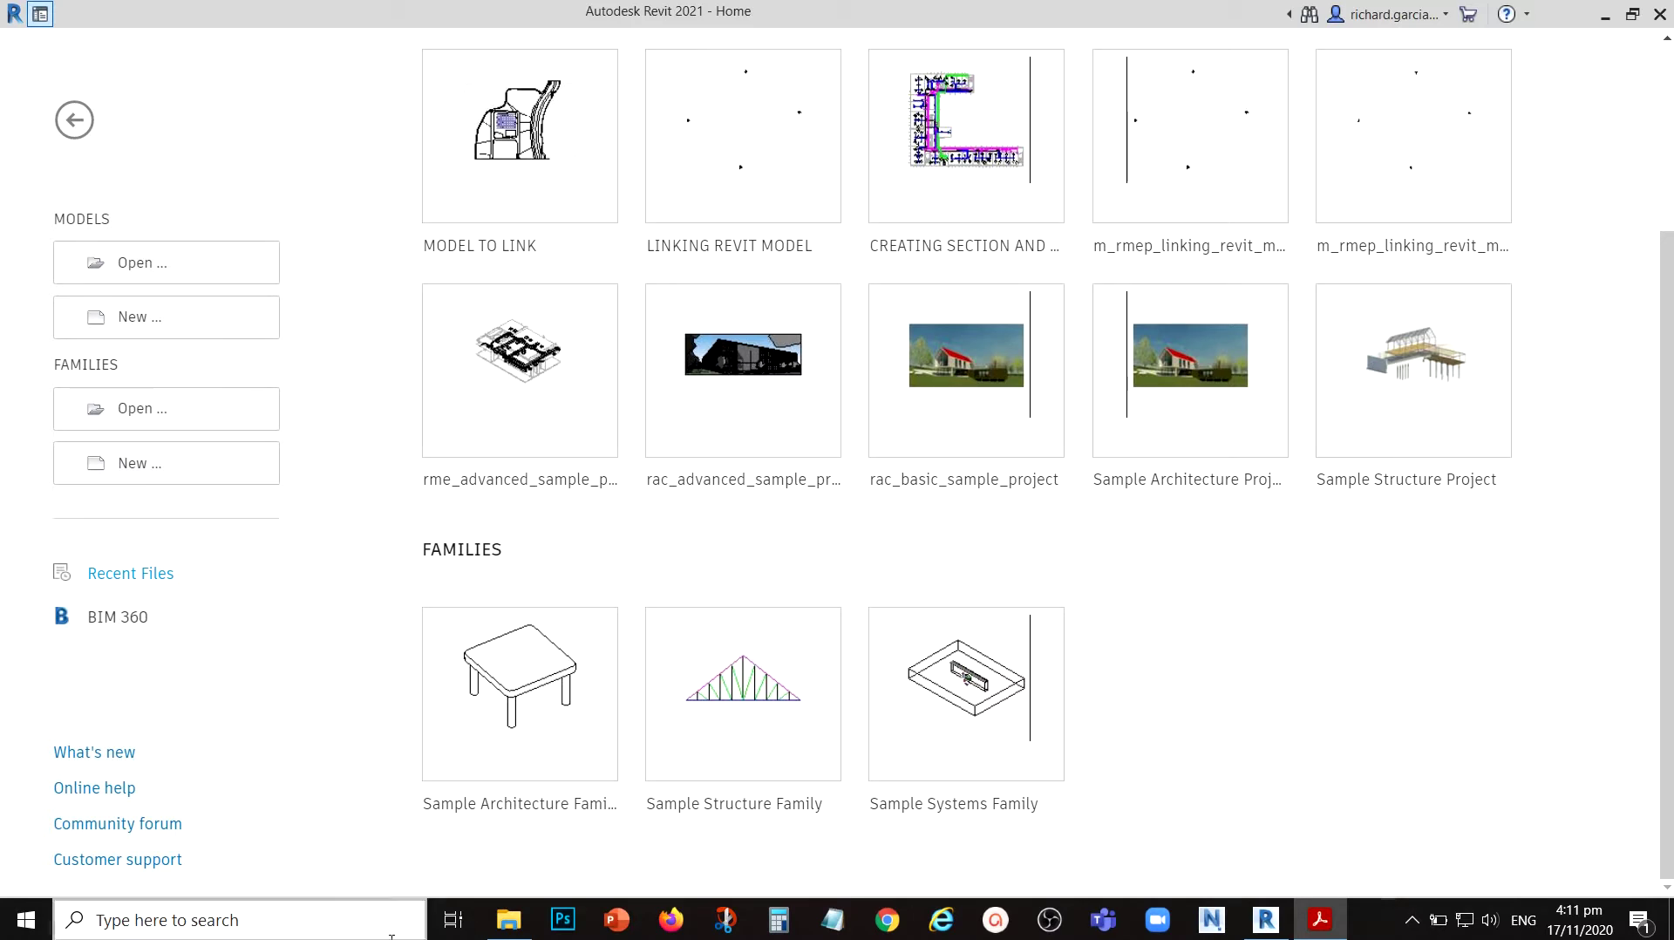
- Create a new project based on the Systems Template
{"action": "left_click", "coordinate": [137, 319]}
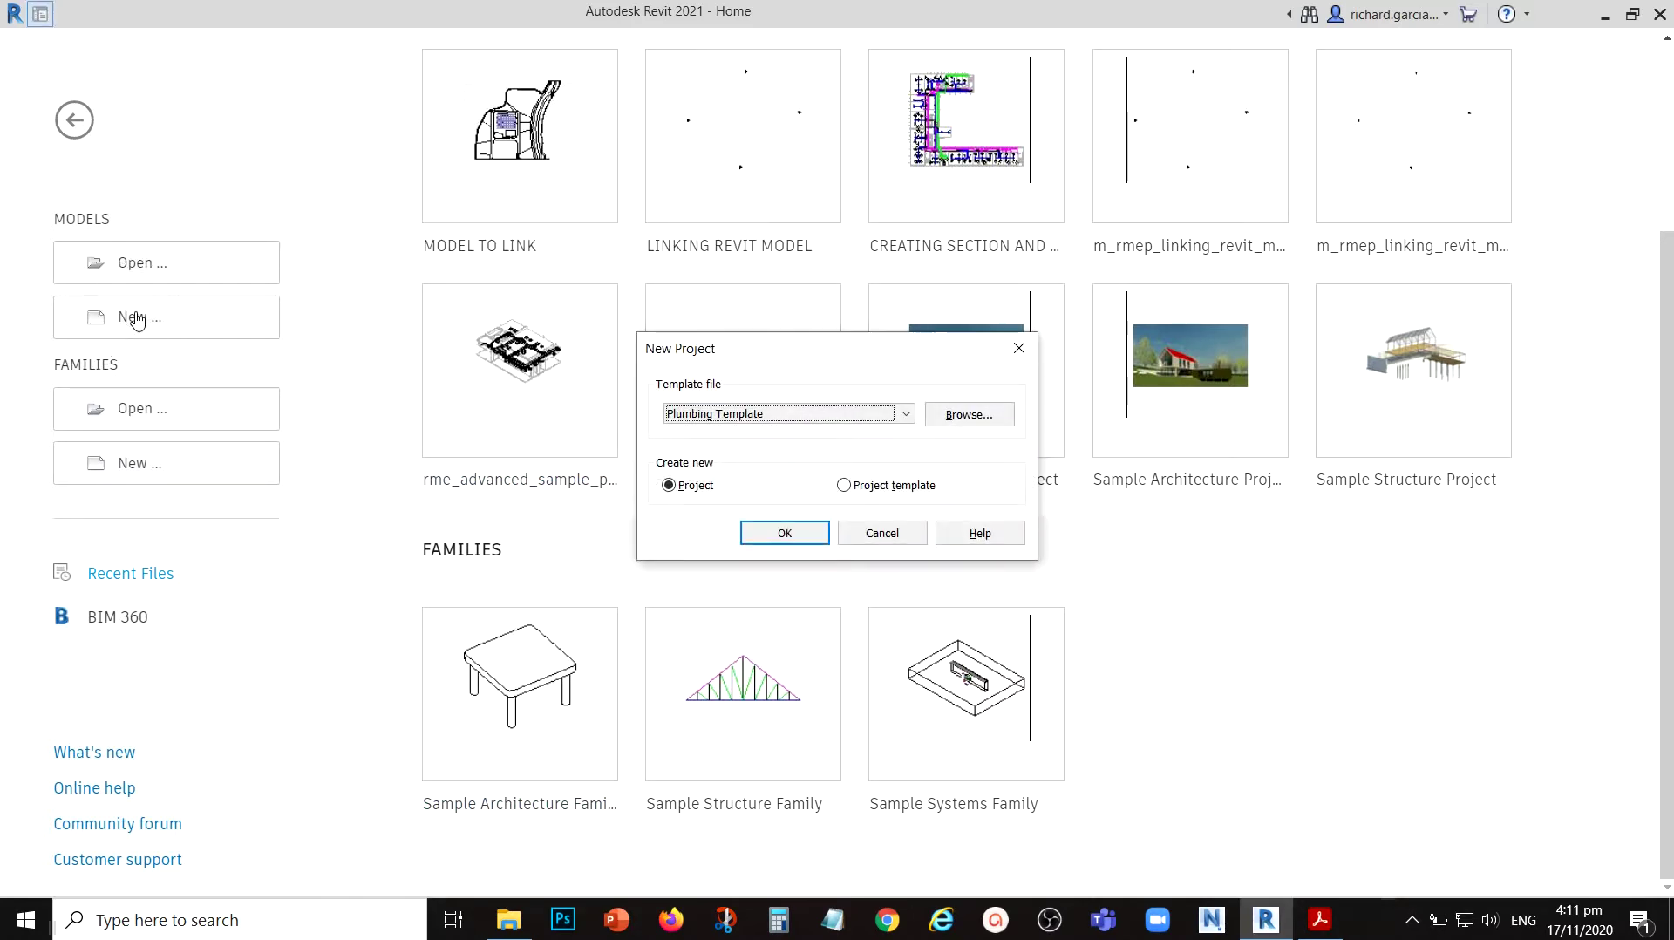
{"action": "left_click", "coordinate": [728, 415]}
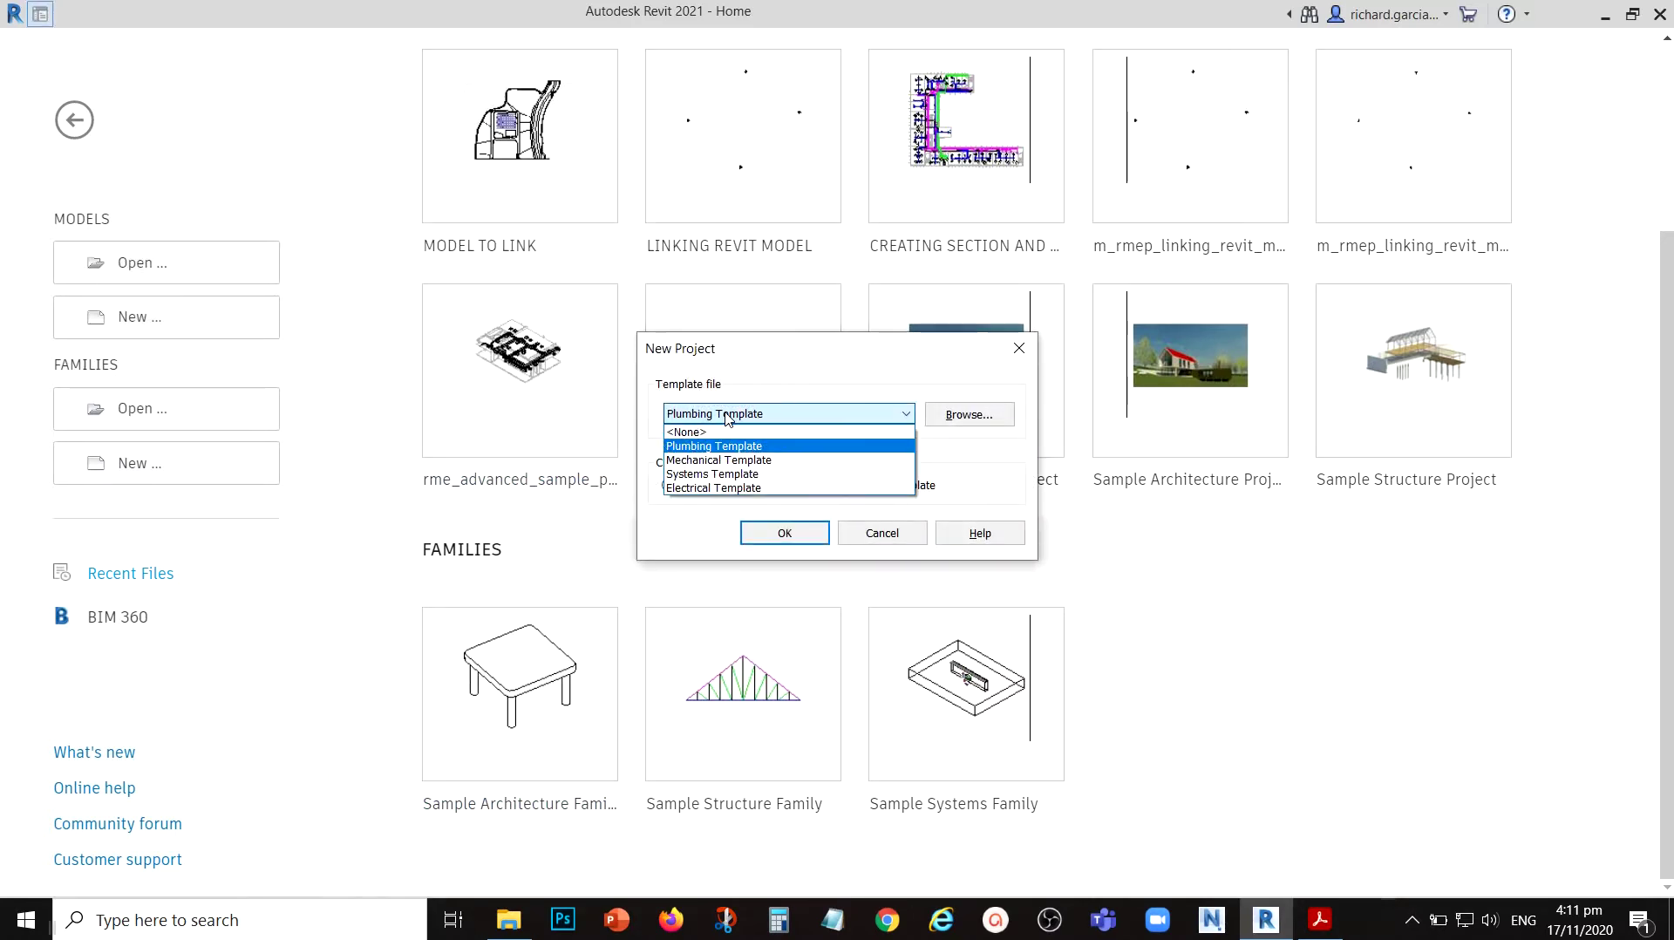
{"action": "left_click", "coordinate": [736, 479]}
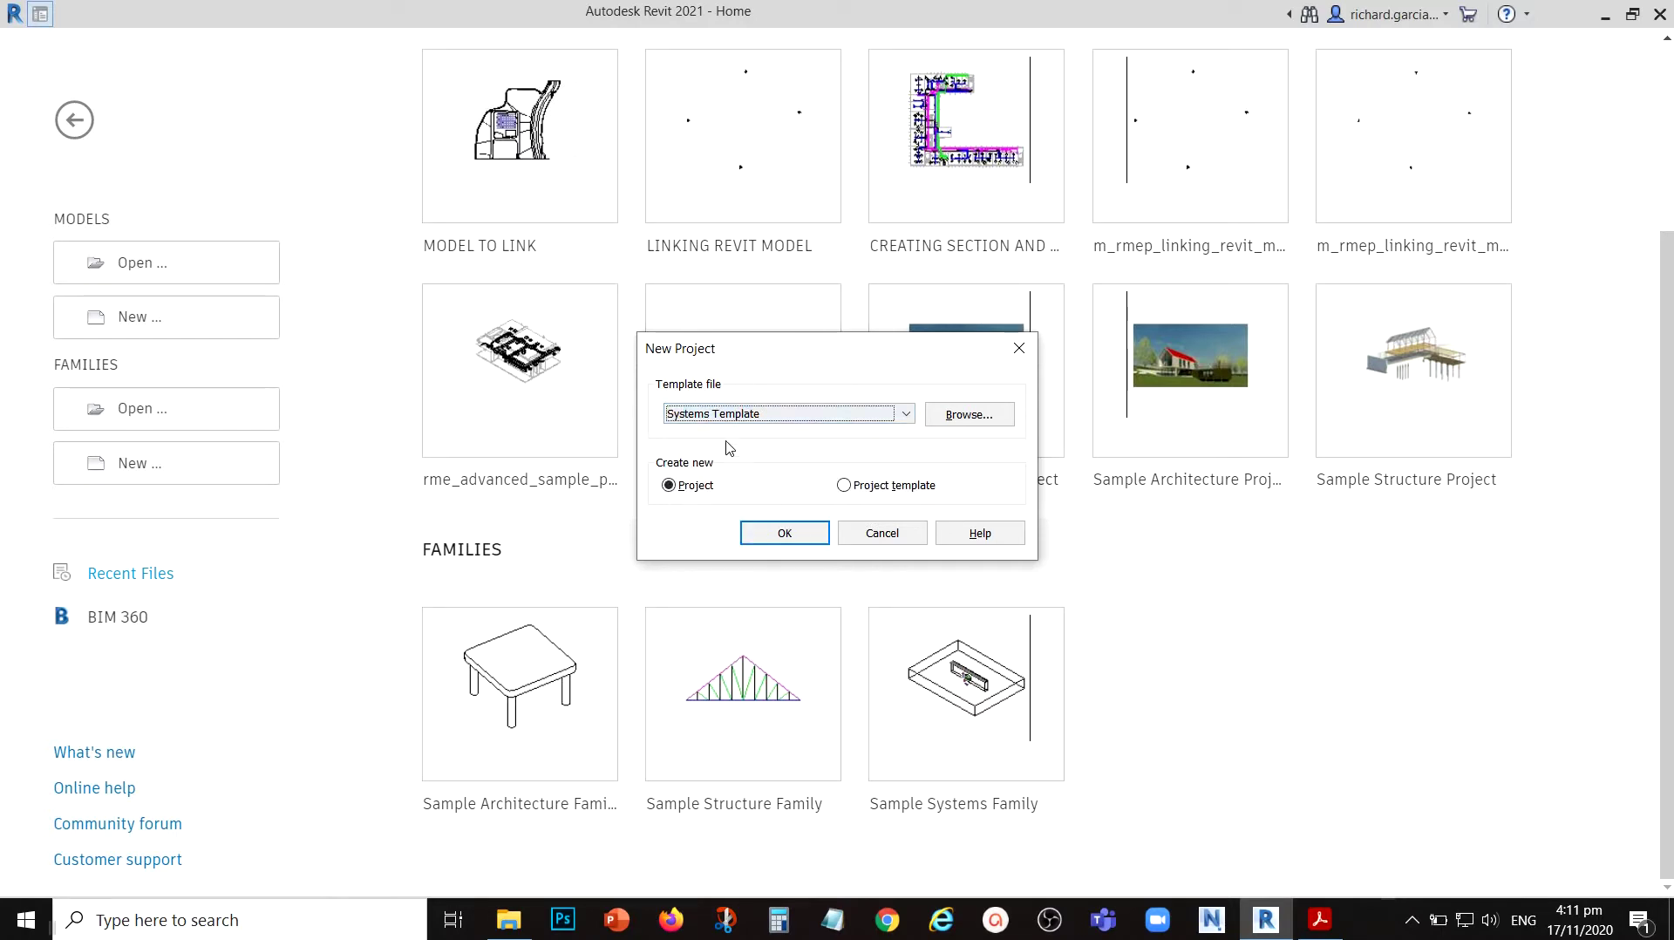
{"action": "left_click", "coordinate": [784, 534]}
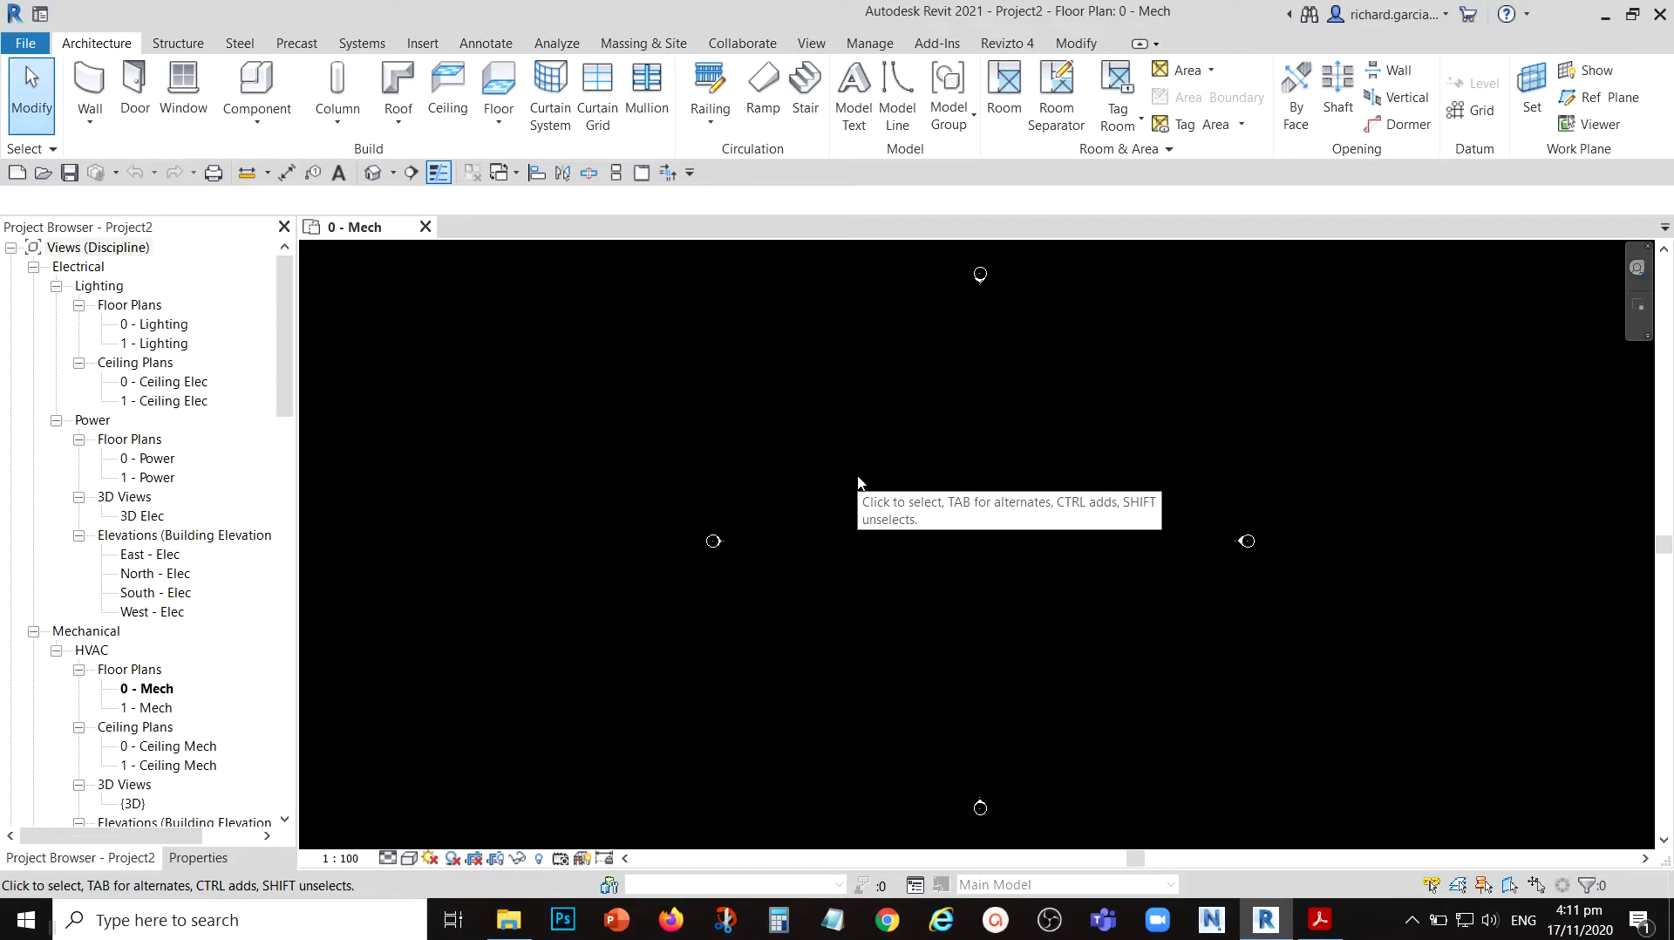
- Start collaboration for the new model and choose to save the model and continue
{"action": "left_click", "coordinate": [741, 46]}
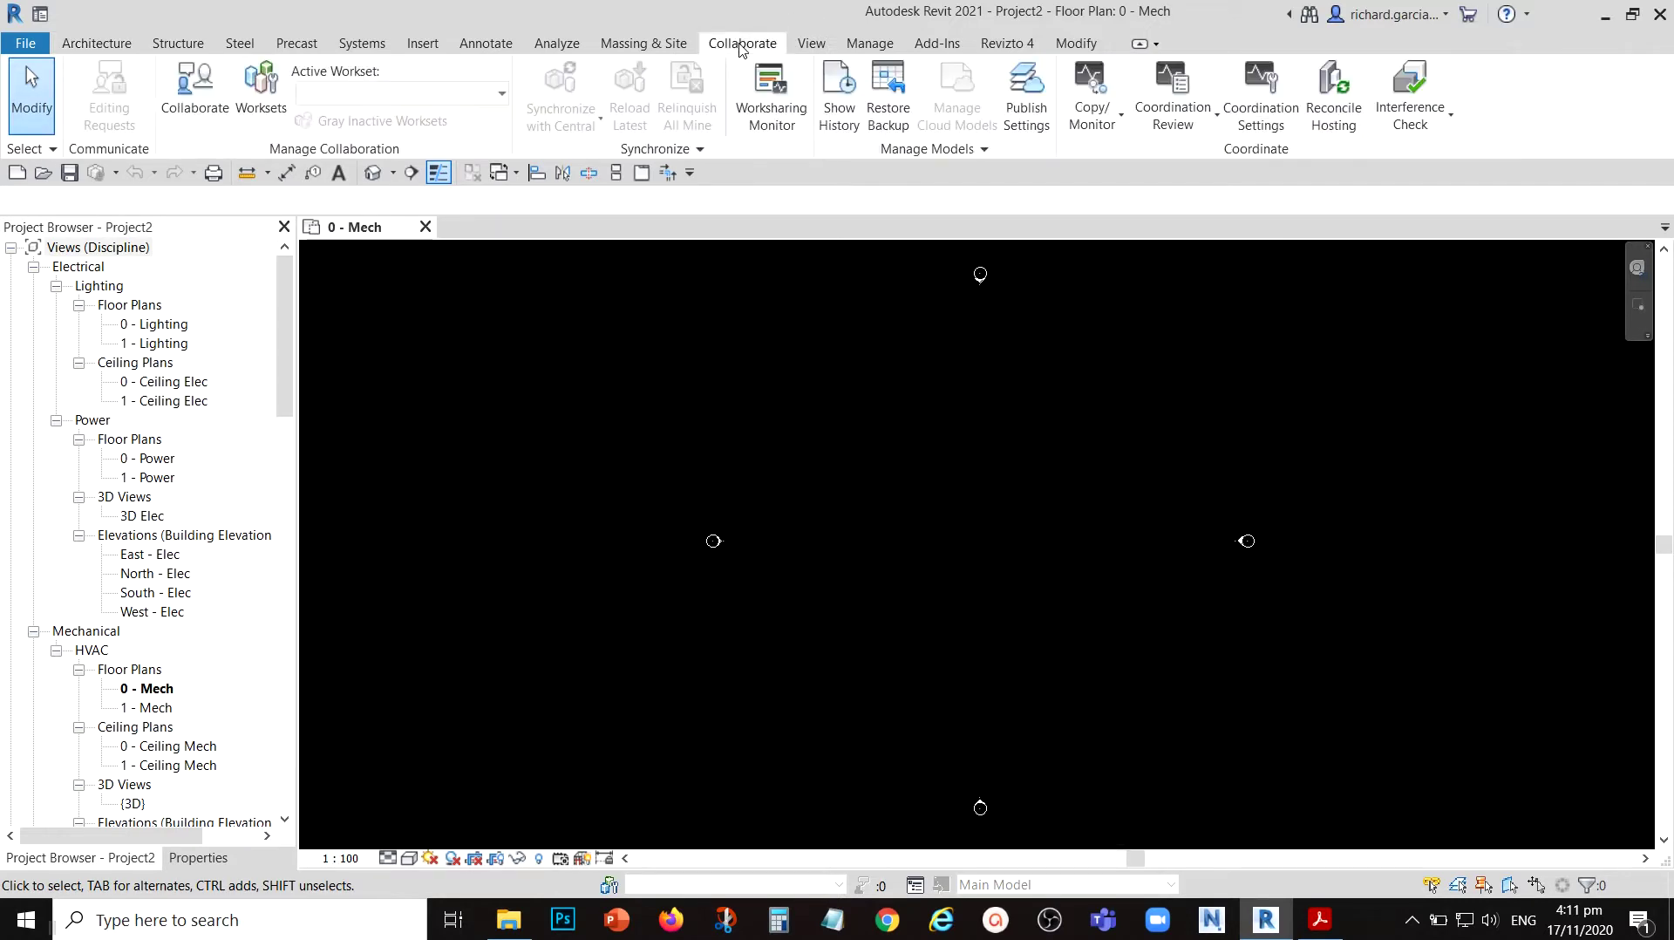
{"action": "left_click", "coordinate": [331, 147]}
{"action": "left_click", "coordinate": [198, 100]}
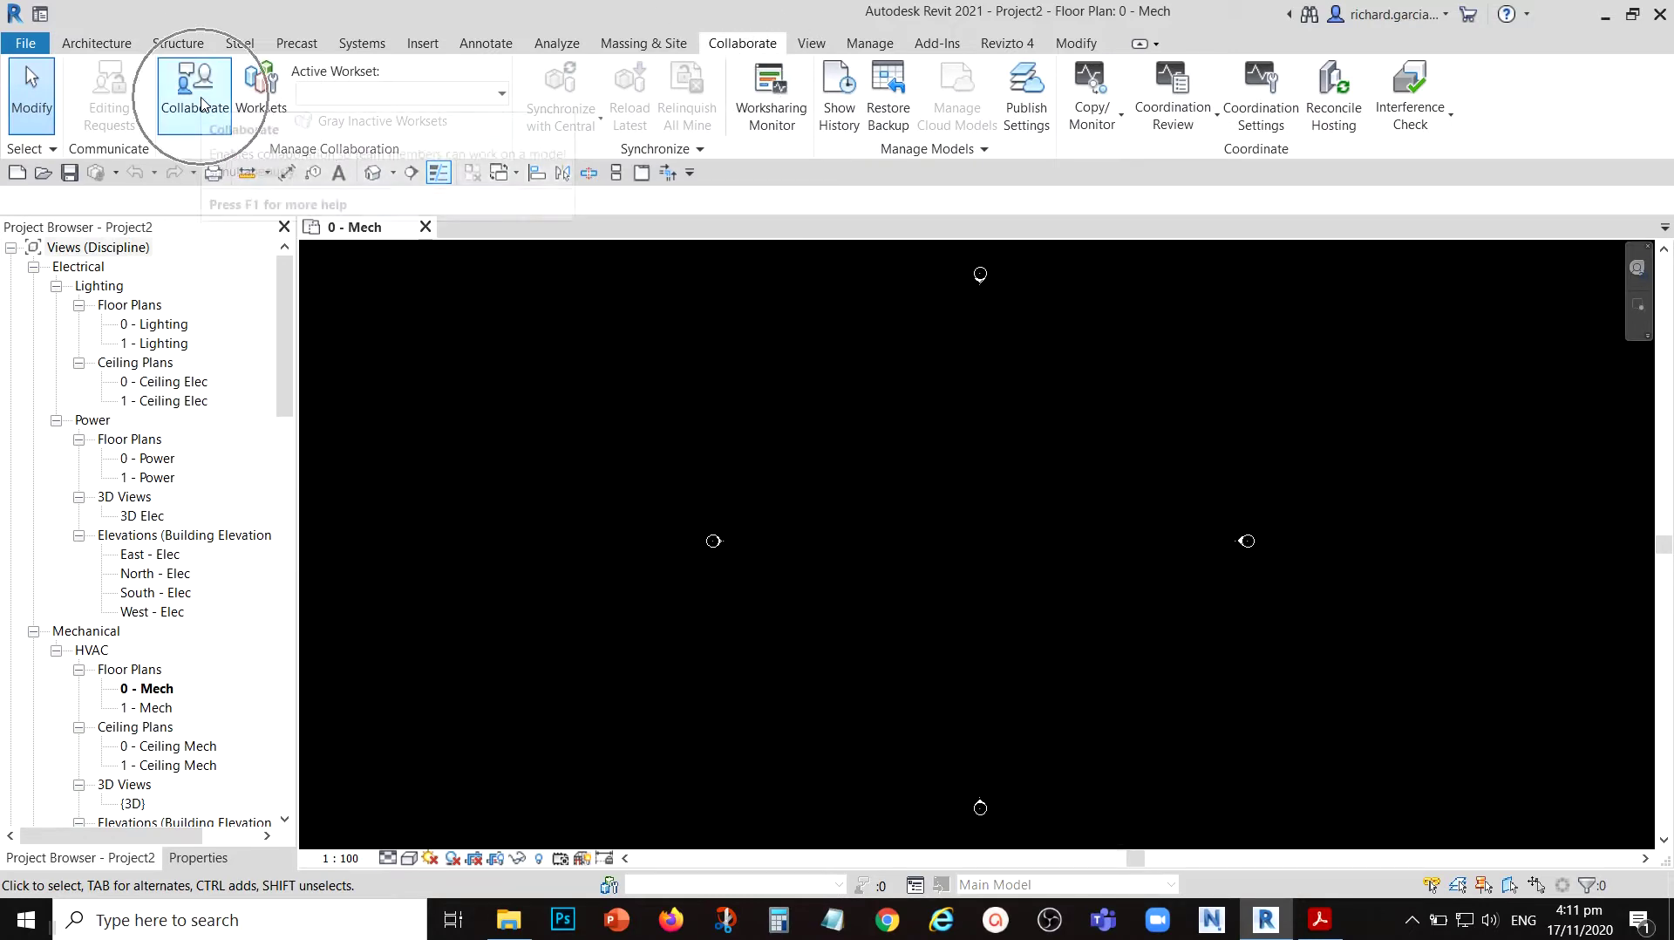
{"action": "left_click", "coordinate": [199, 100]}
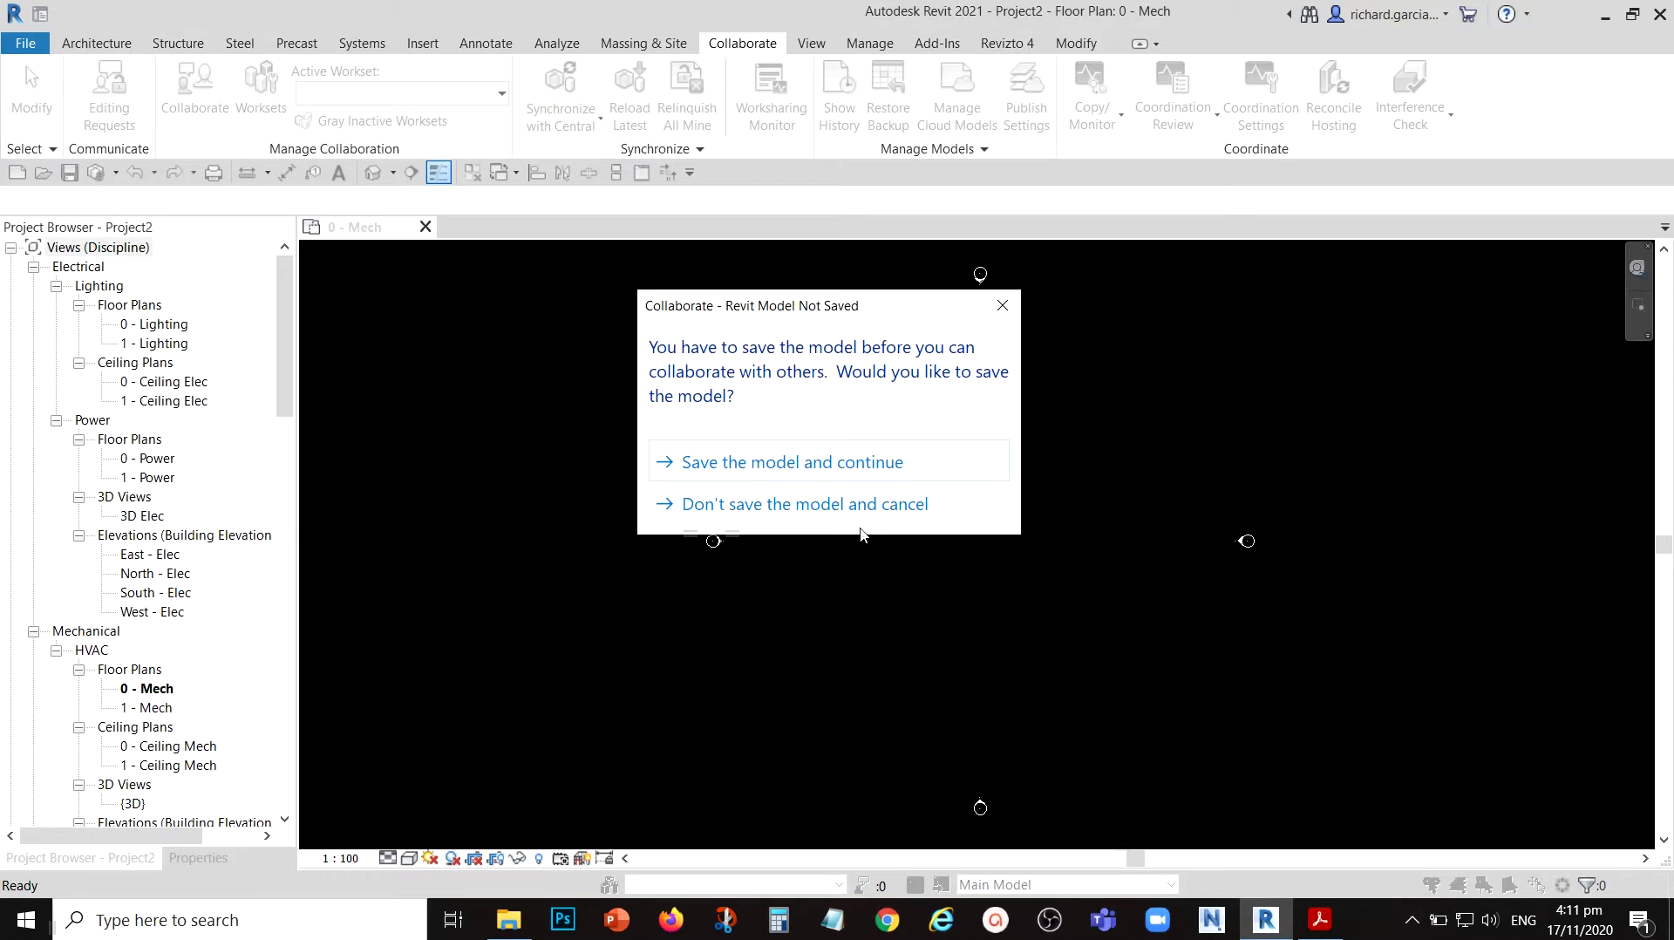
{"action": "left_click", "coordinate": [793, 475]}
{"action": "left_click", "coordinate": [787, 464]}
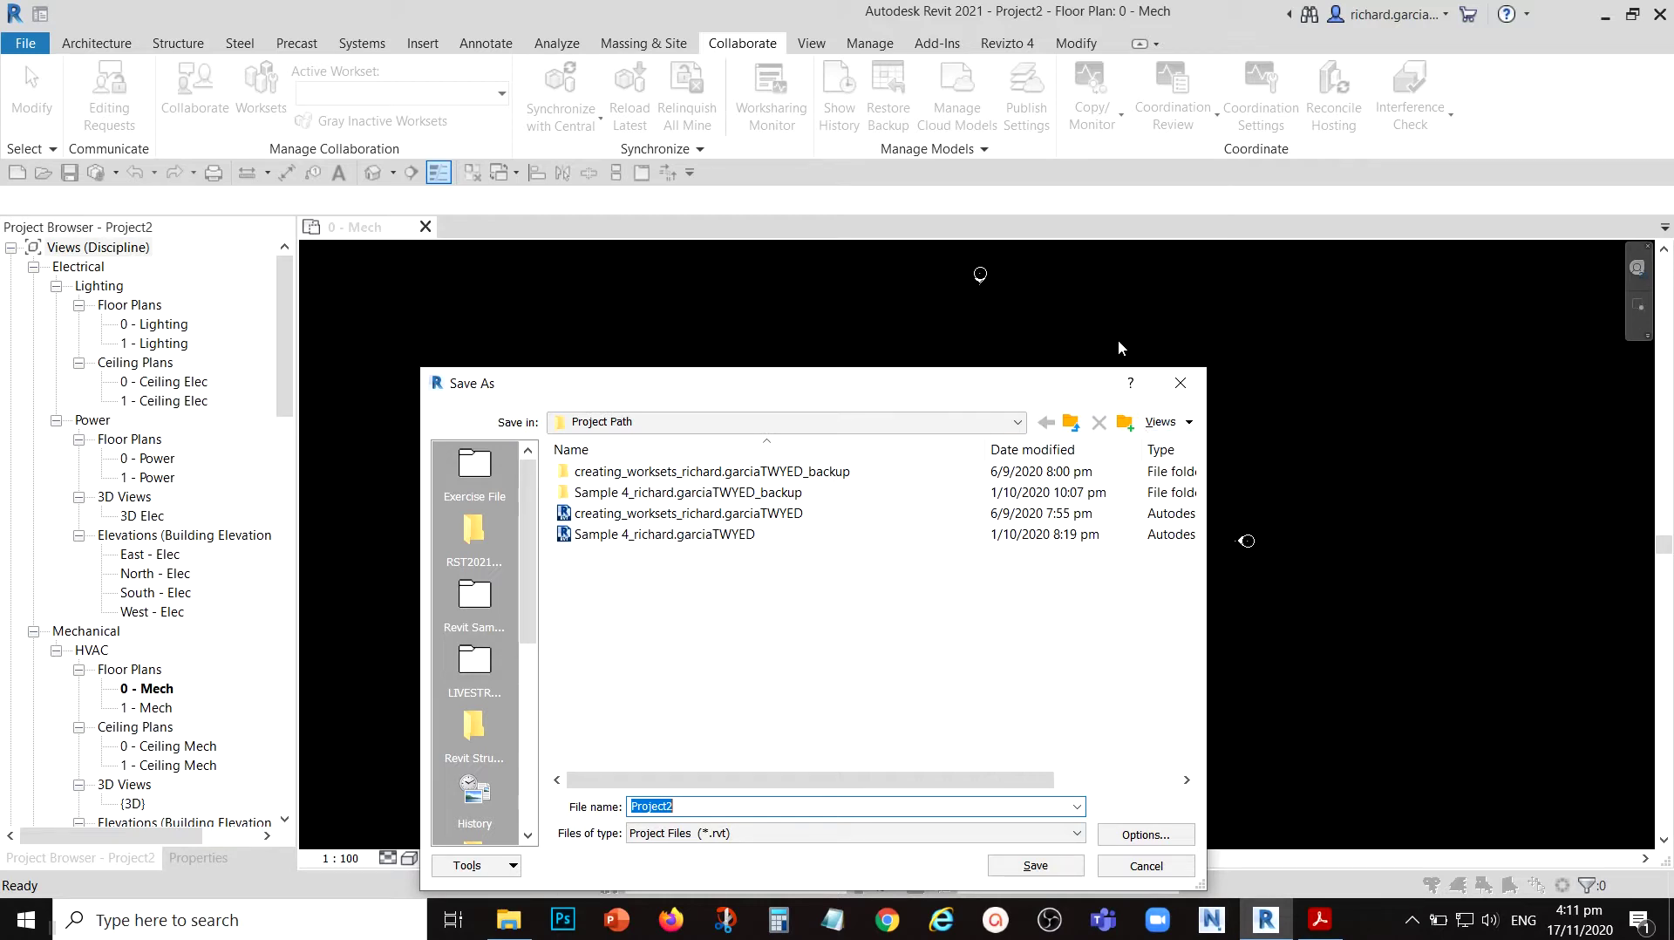
- Create a folder named Project inside the Project Path folder and open it as the save location
{"action": "left_click", "coordinate": [1125, 422]}
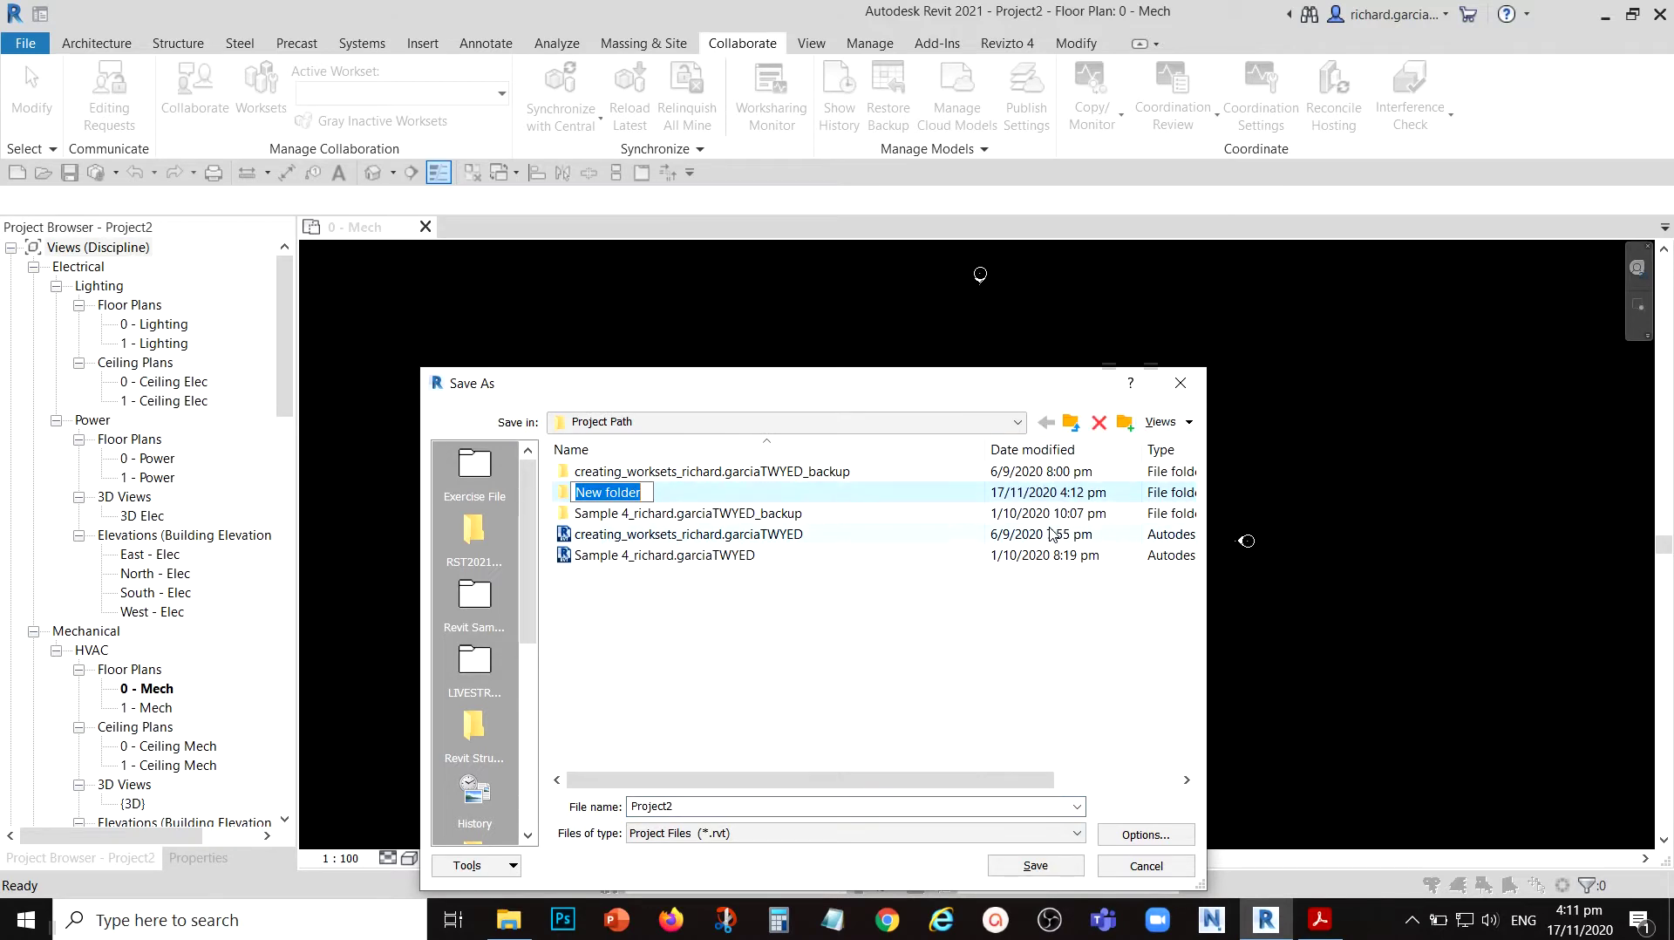
{"action": "type", "text": "Project"}
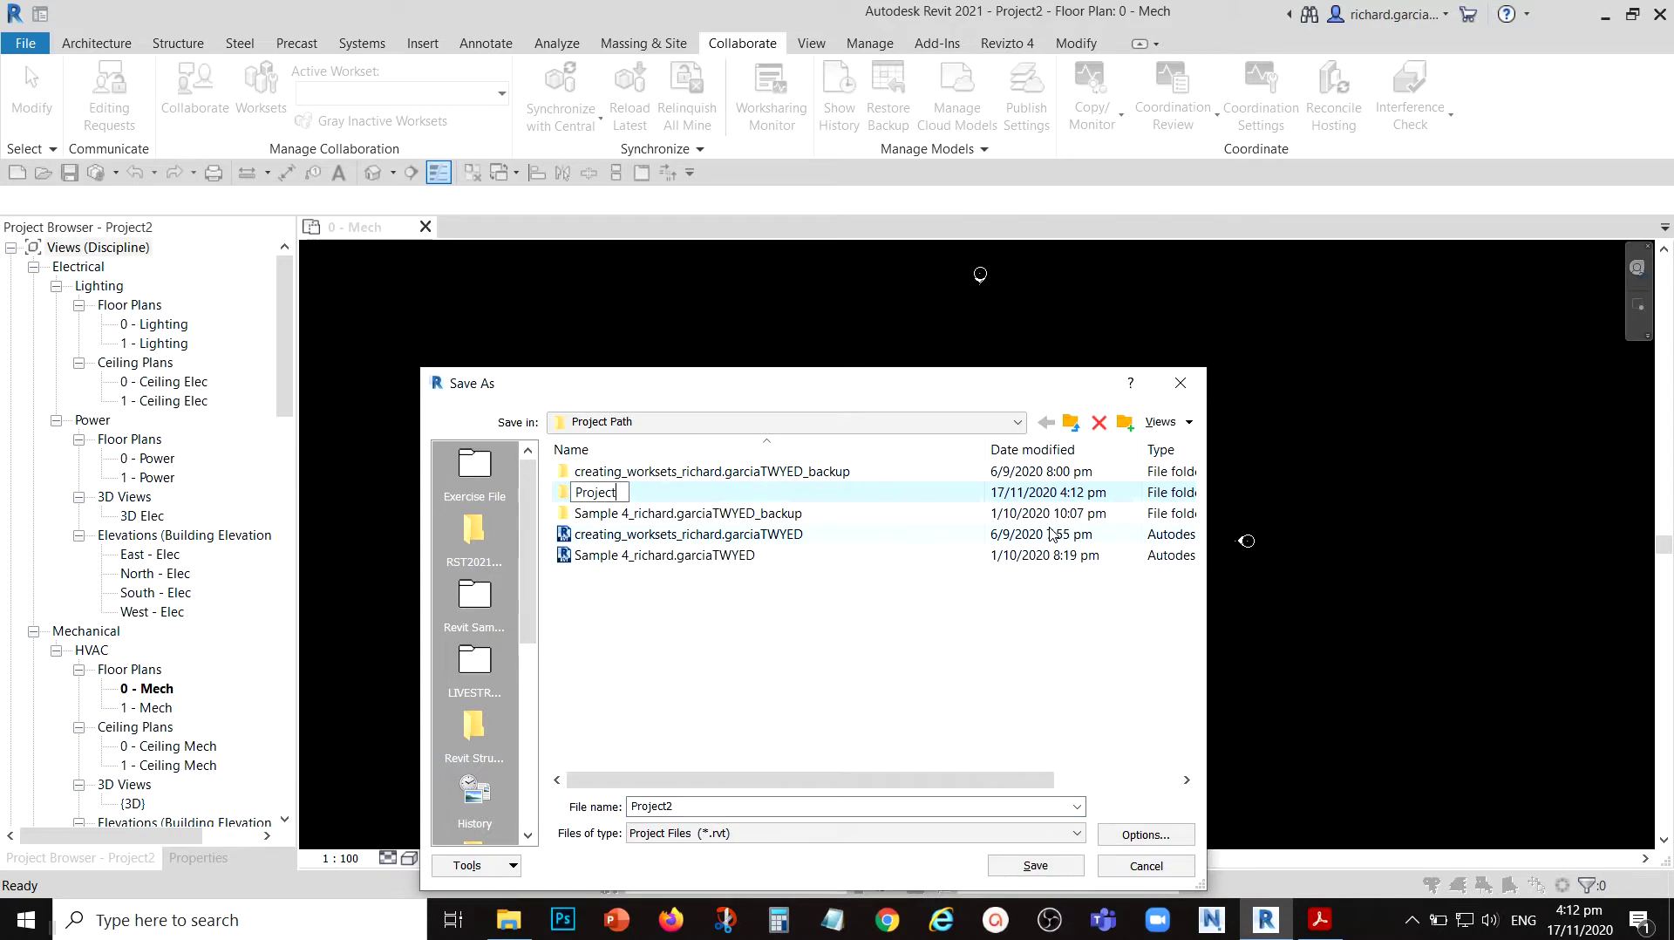
{"action": "key", "text": "Return"}
{"action": "key", "text": "Return"}
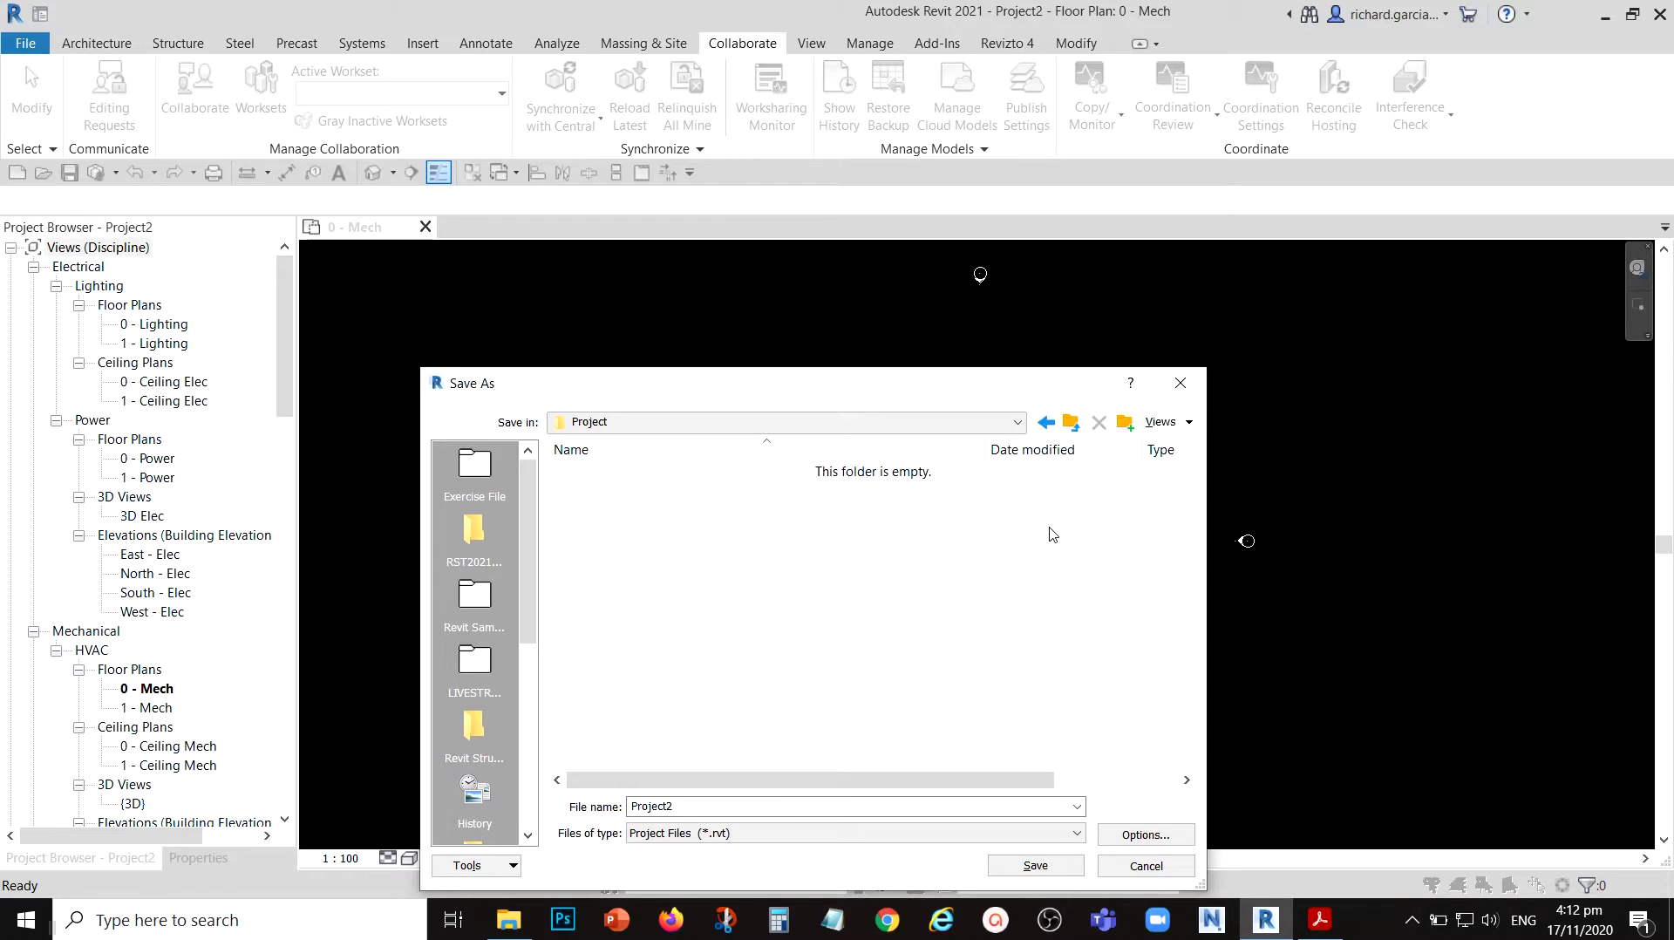
- Save the model as Project_101 with the maximum number of backups set to 1
{"action": "double_click", "coordinate": [699, 803]}
{"action": "type", "text": "Project_101"}
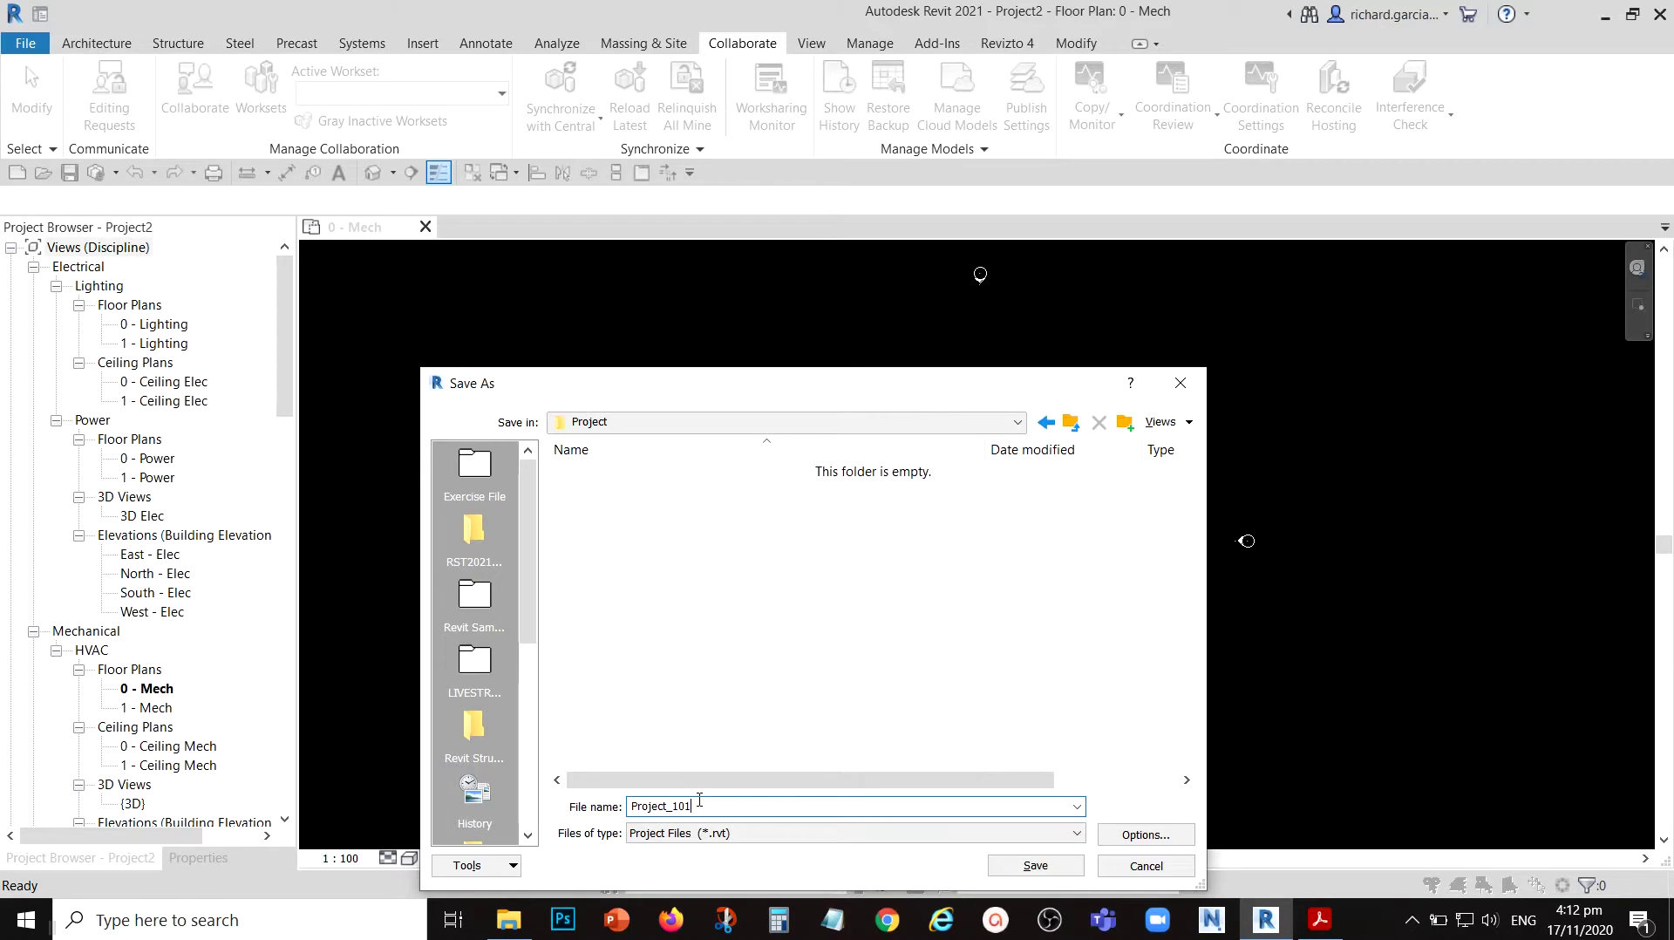
{"action": "left_click_drag", "start_coordinate": [821, 393], "coordinate": [845, 282]}
{"action": "left_click", "coordinate": [1166, 726]}
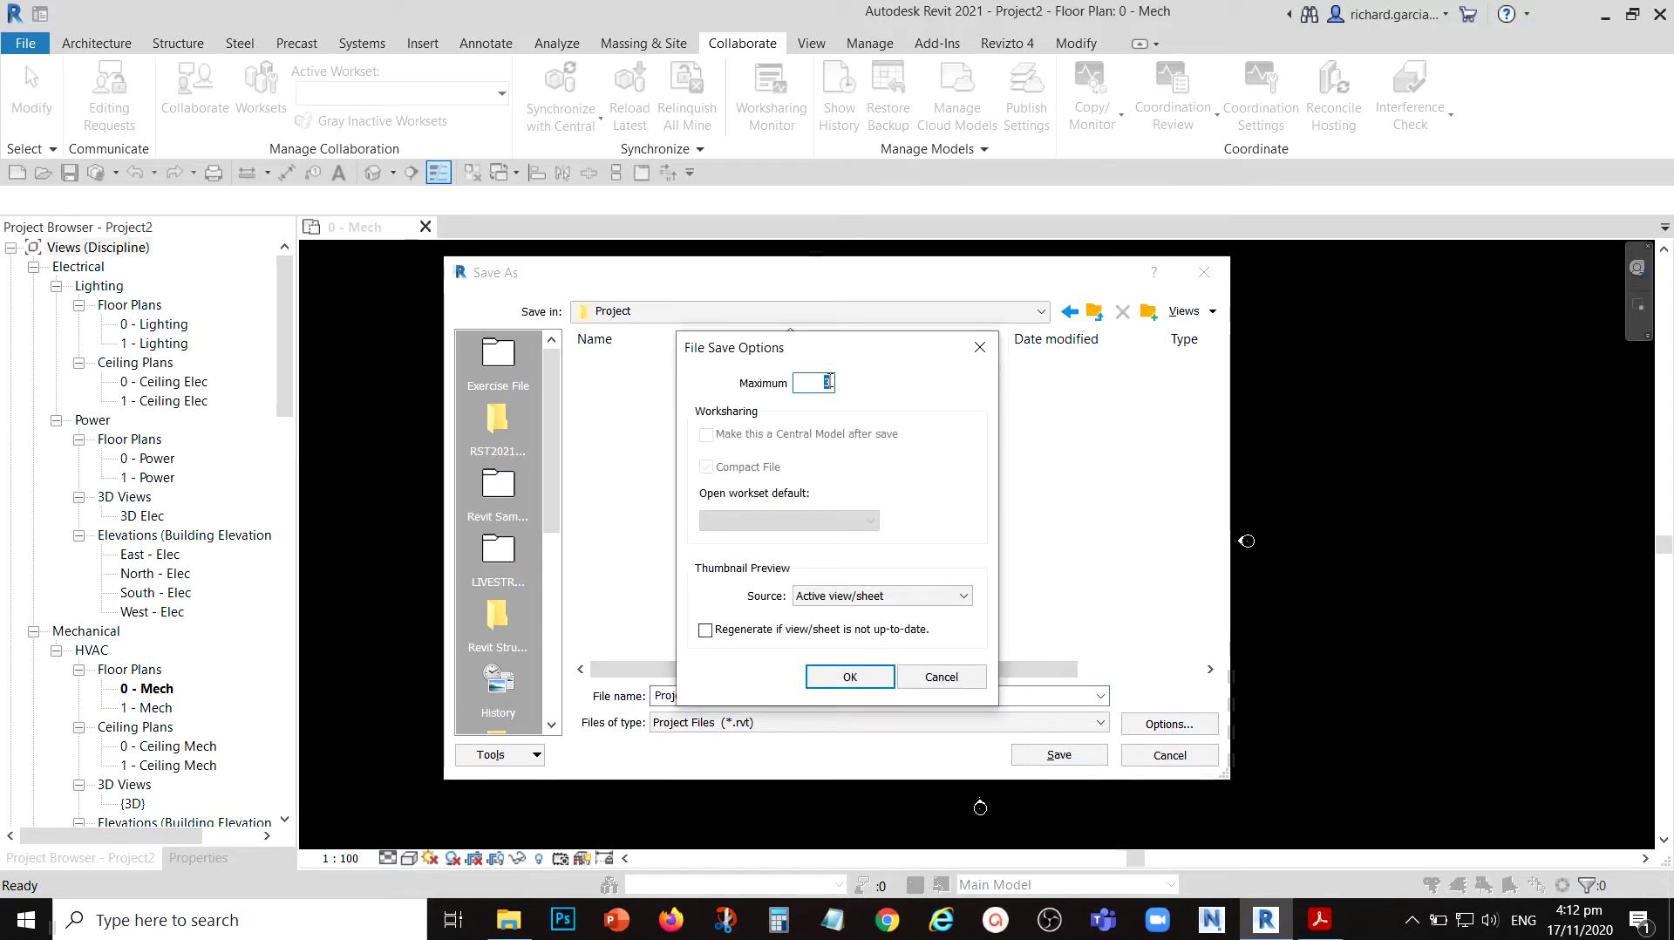
{"action": "type", "text": "1"}
{"action": "left_click", "coordinate": [816, 385]}
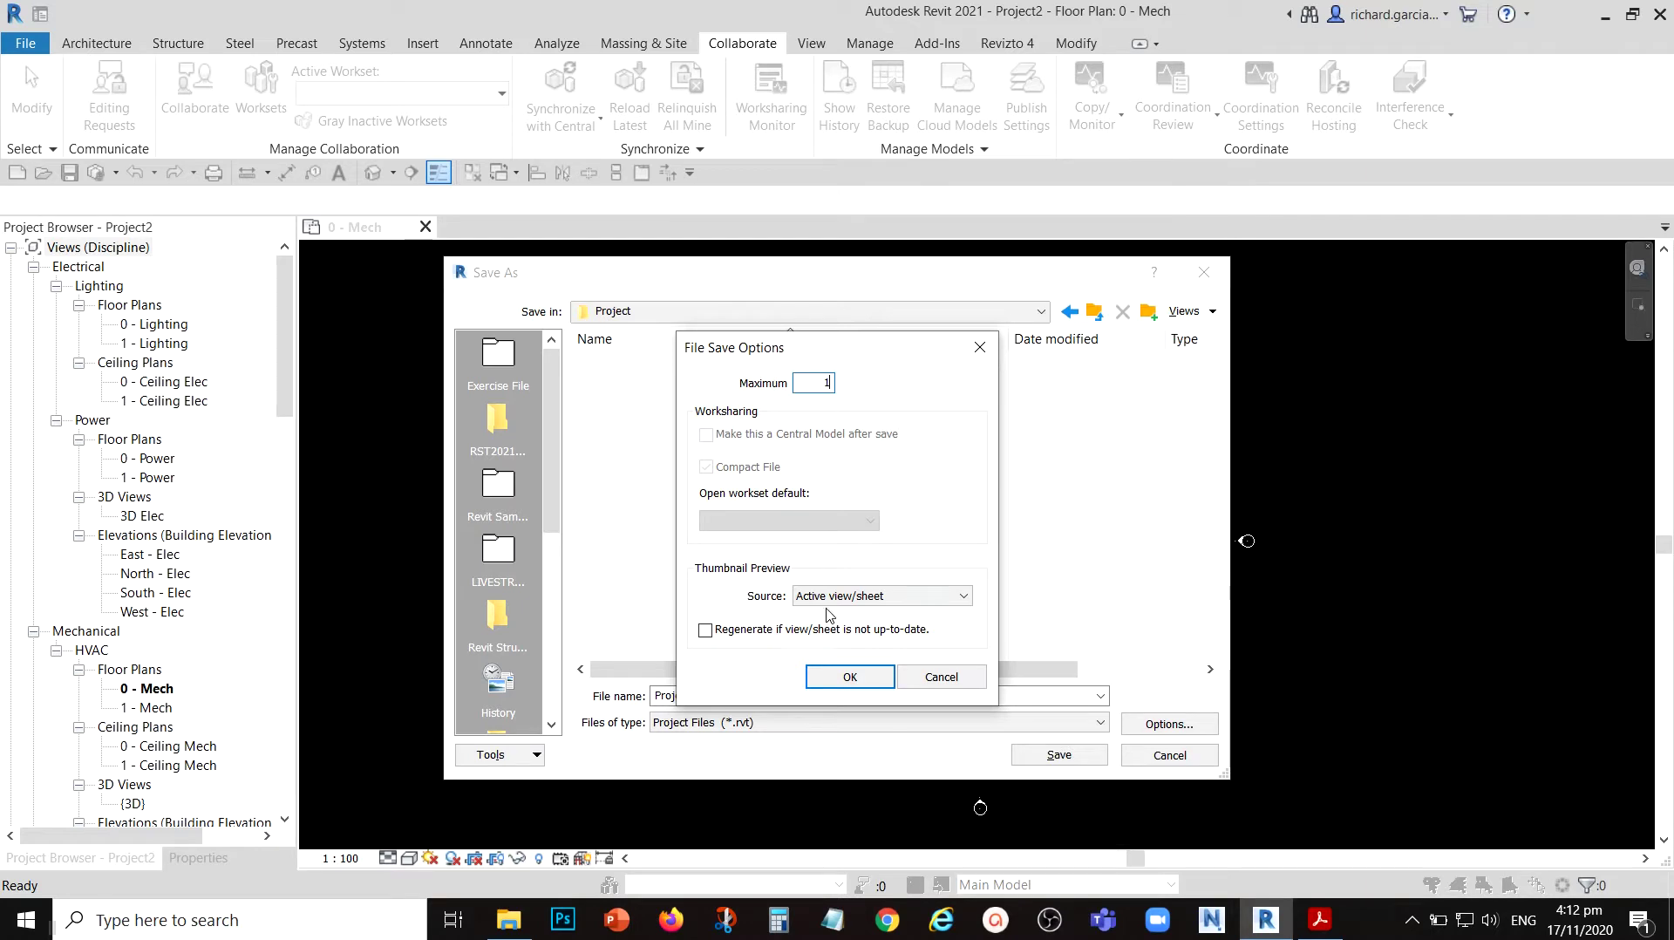
{"action": "left_click", "coordinate": [850, 678]}
{"action": "left_click", "coordinate": [1041, 755]}
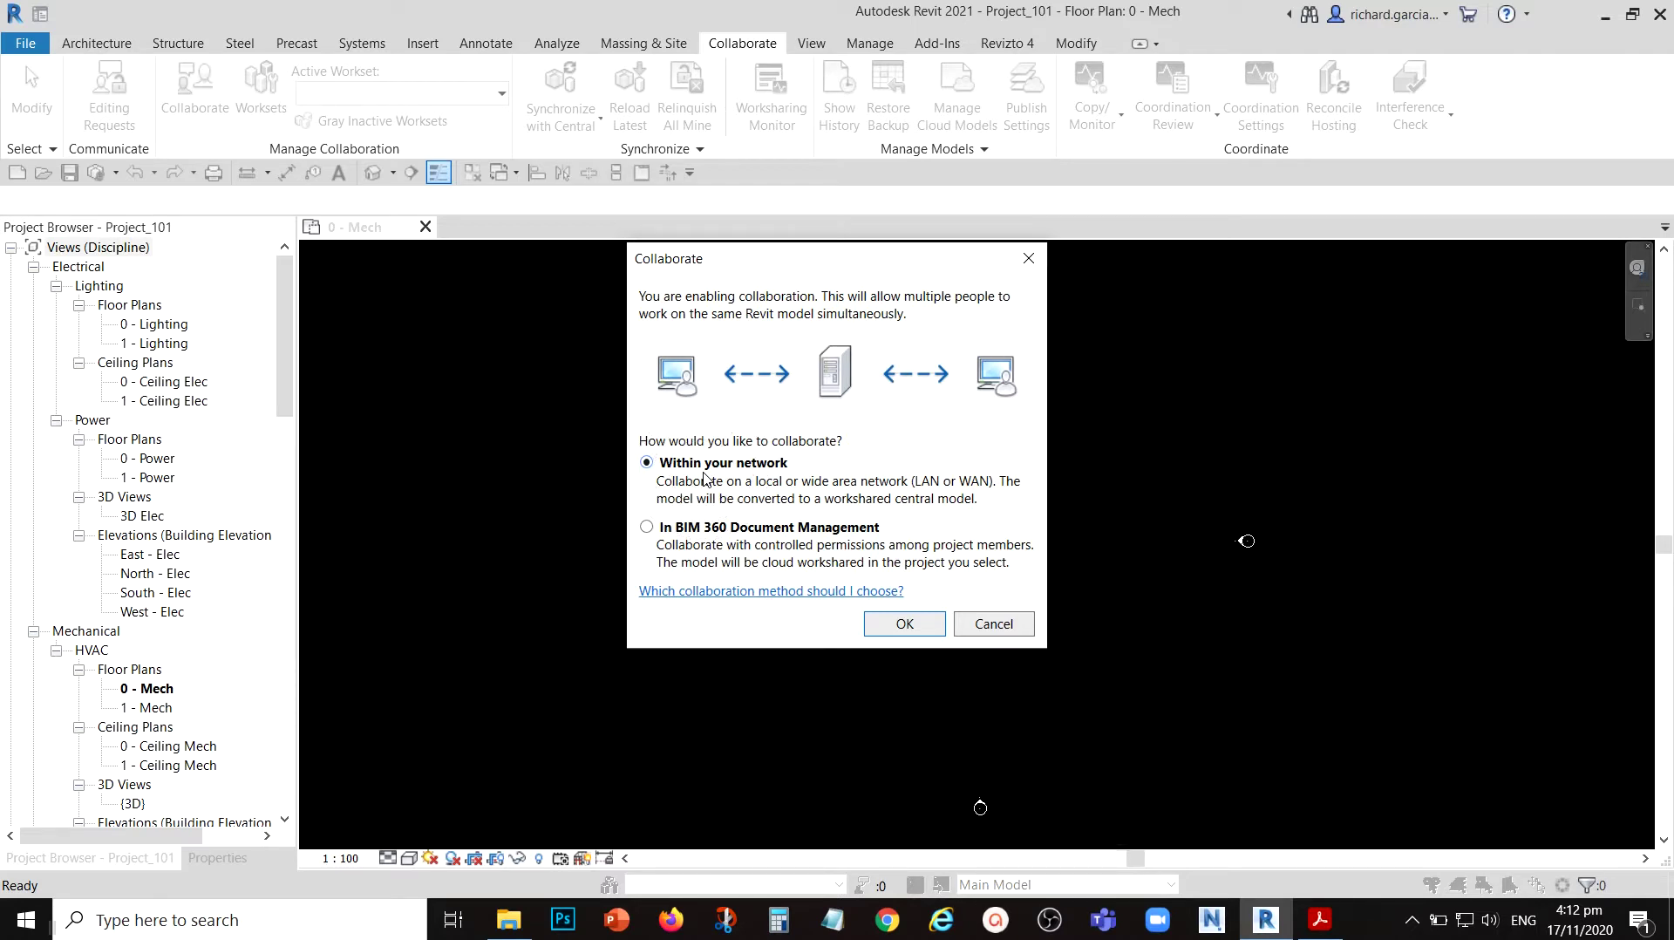
- Enable collaboration within your network and save the project as the central model
{"action": "left_click", "coordinate": [901, 624]}
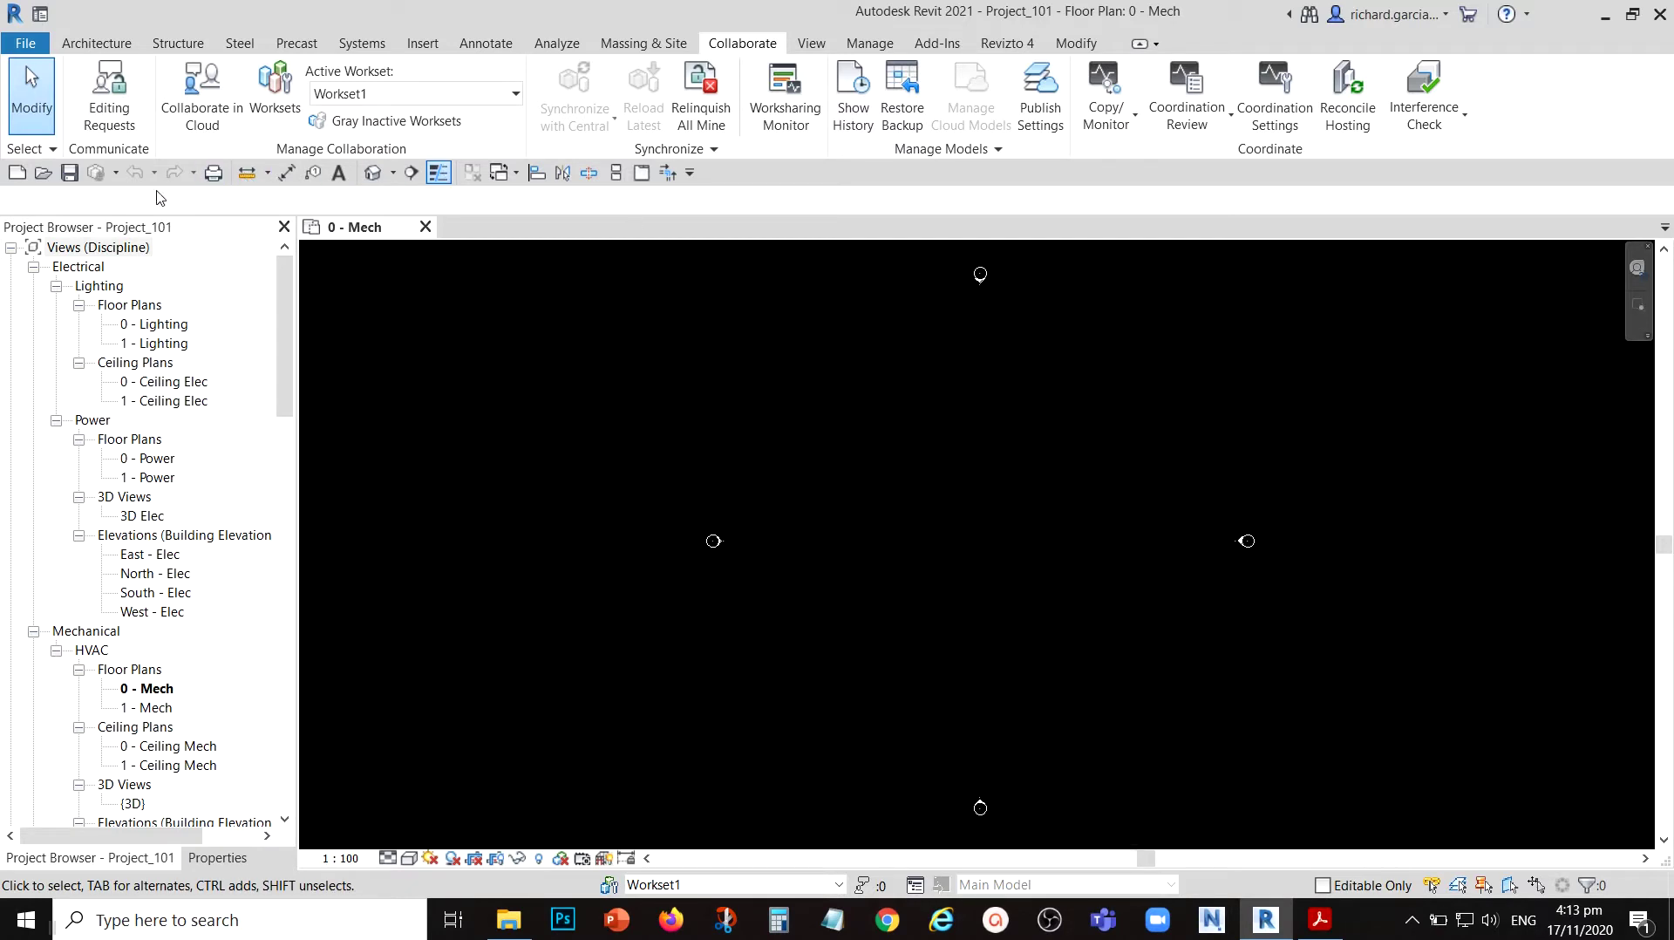
{"action": "left_click", "coordinate": [70, 173]}
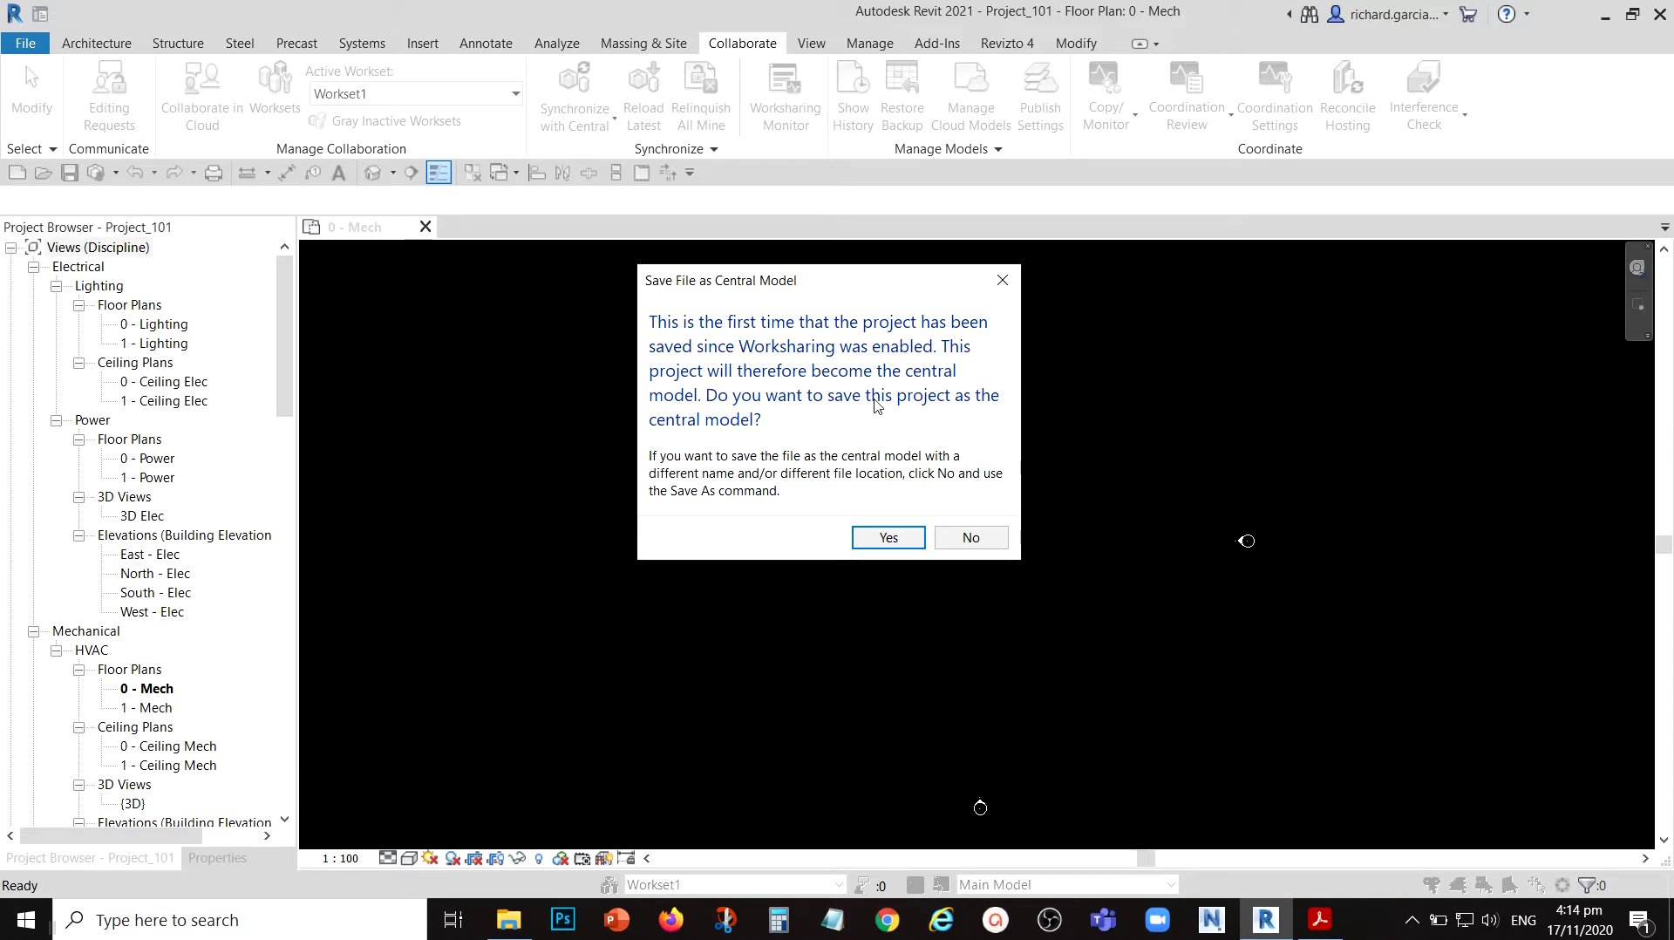
{"action": "left_click", "coordinate": [887, 539]}
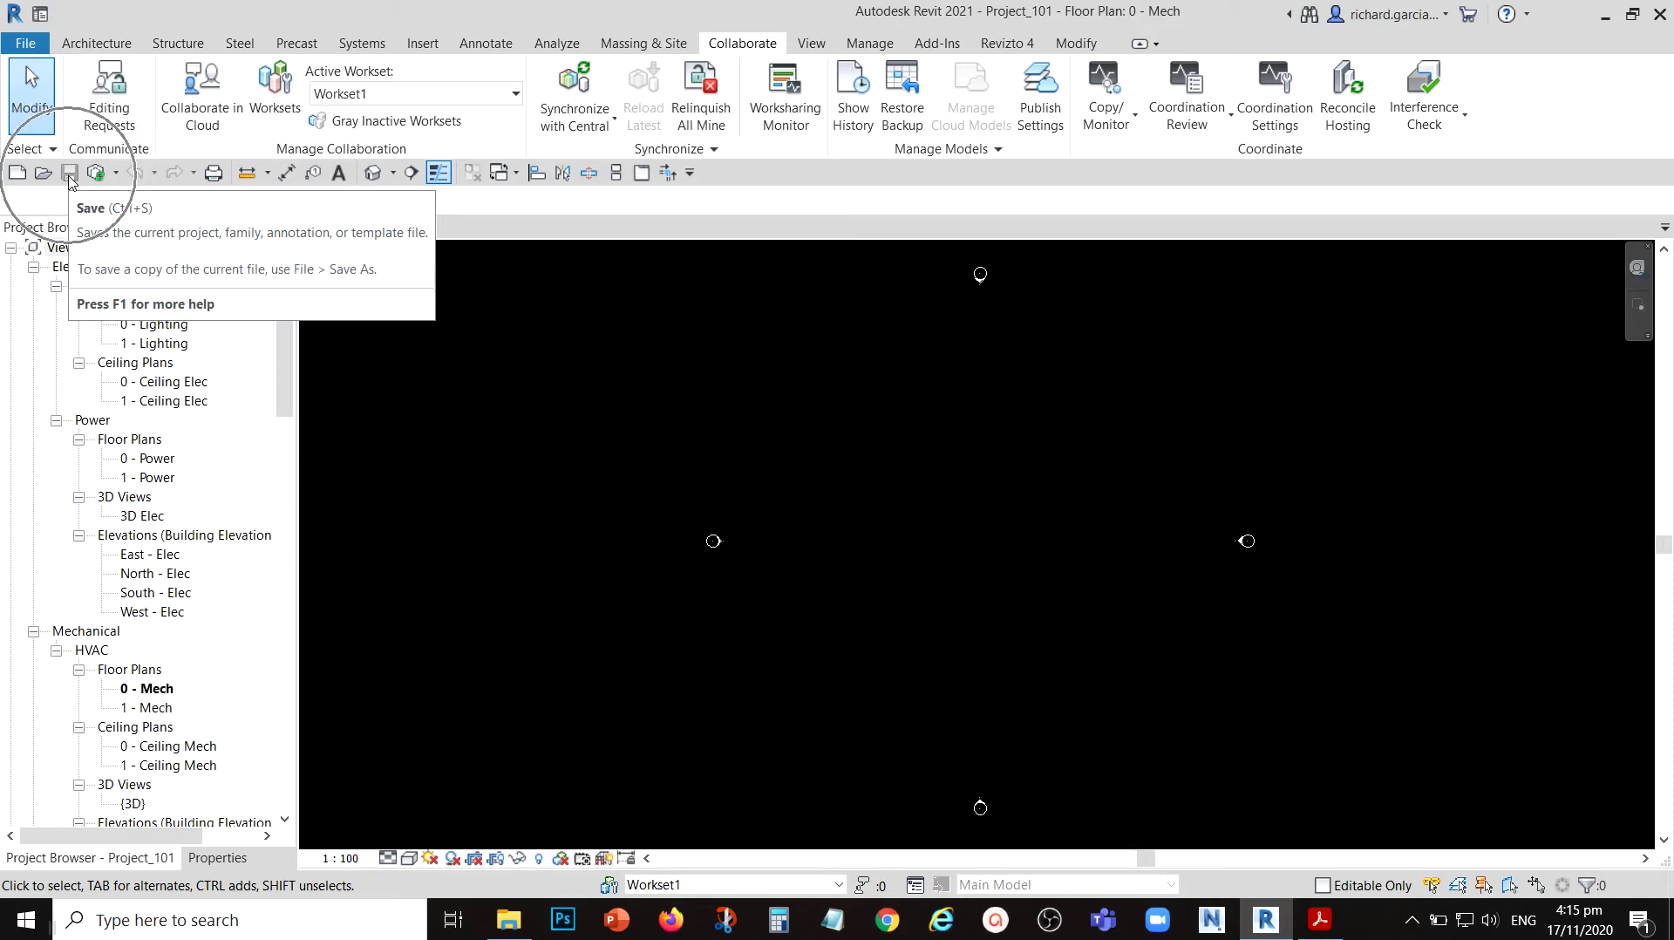
{"action": "left_click", "coordinate": [26, 45]}
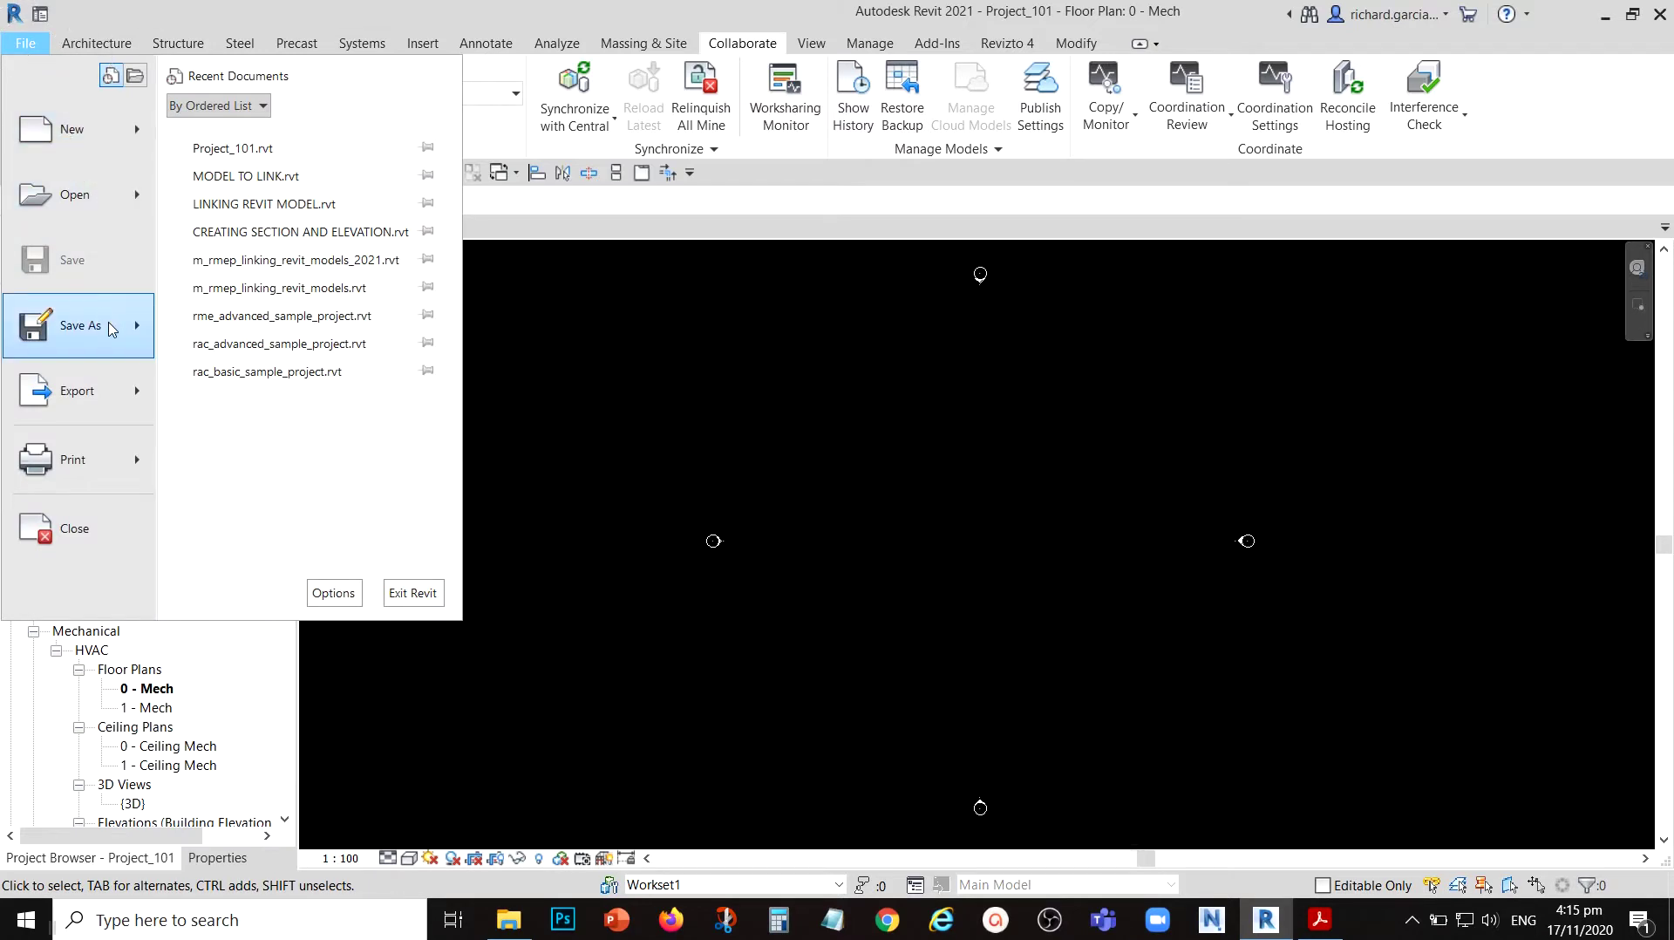
{"action": "mouse_move", "coordinate": [121, 328]}
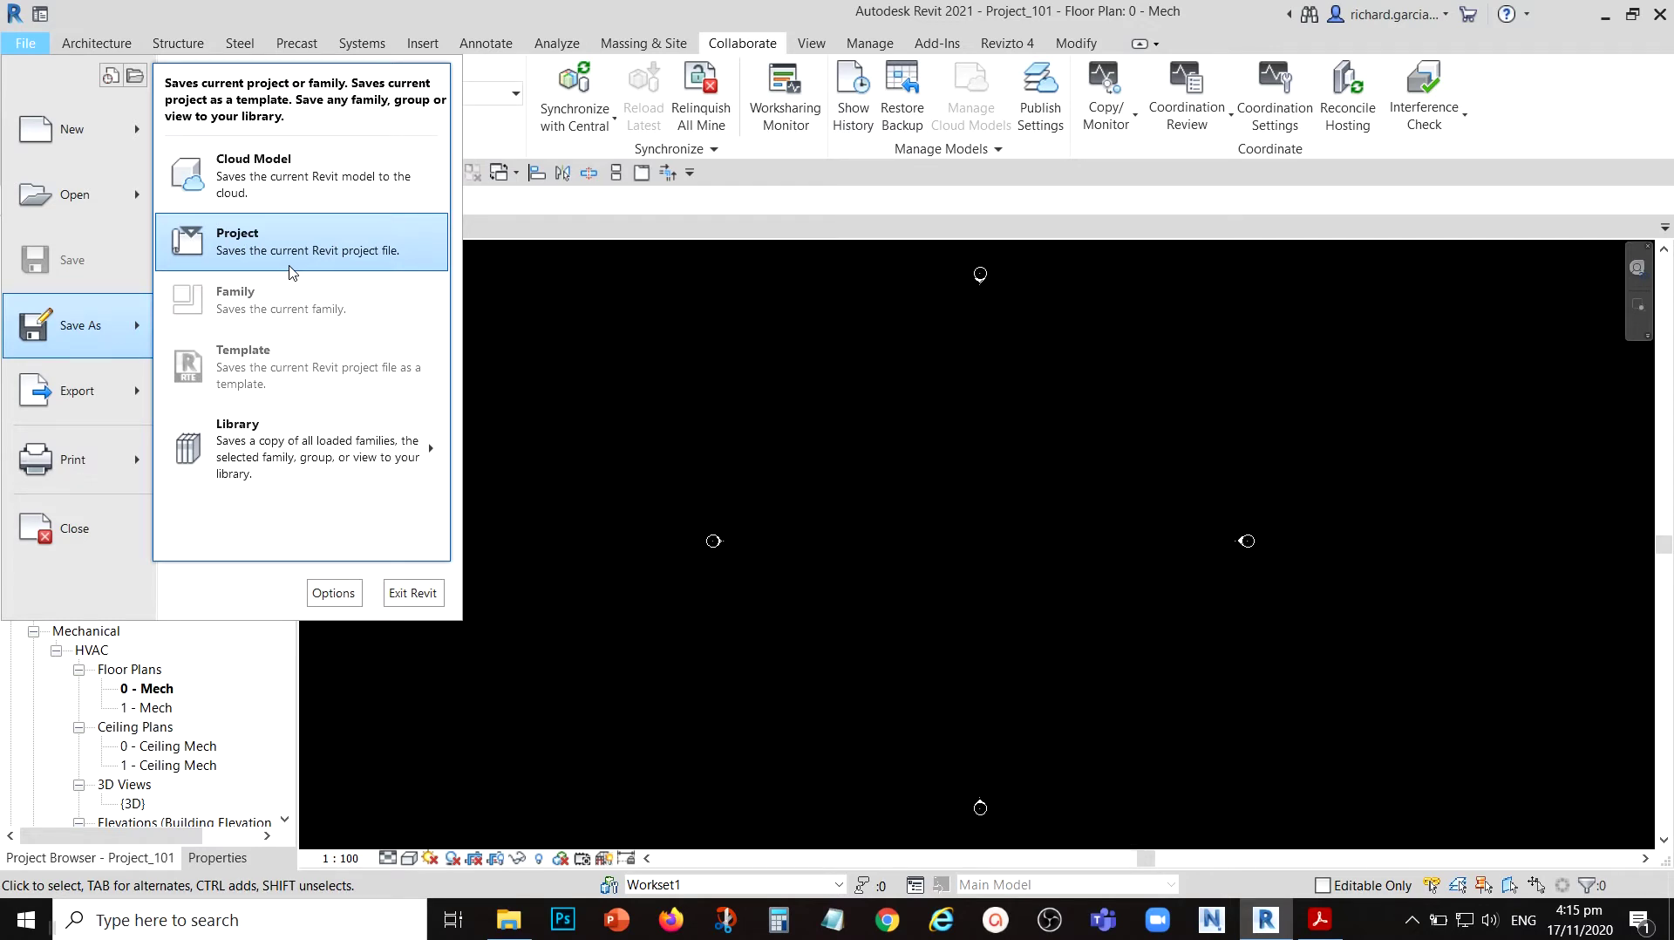
{"action": "left_click", "coordinate": [970, 489]}
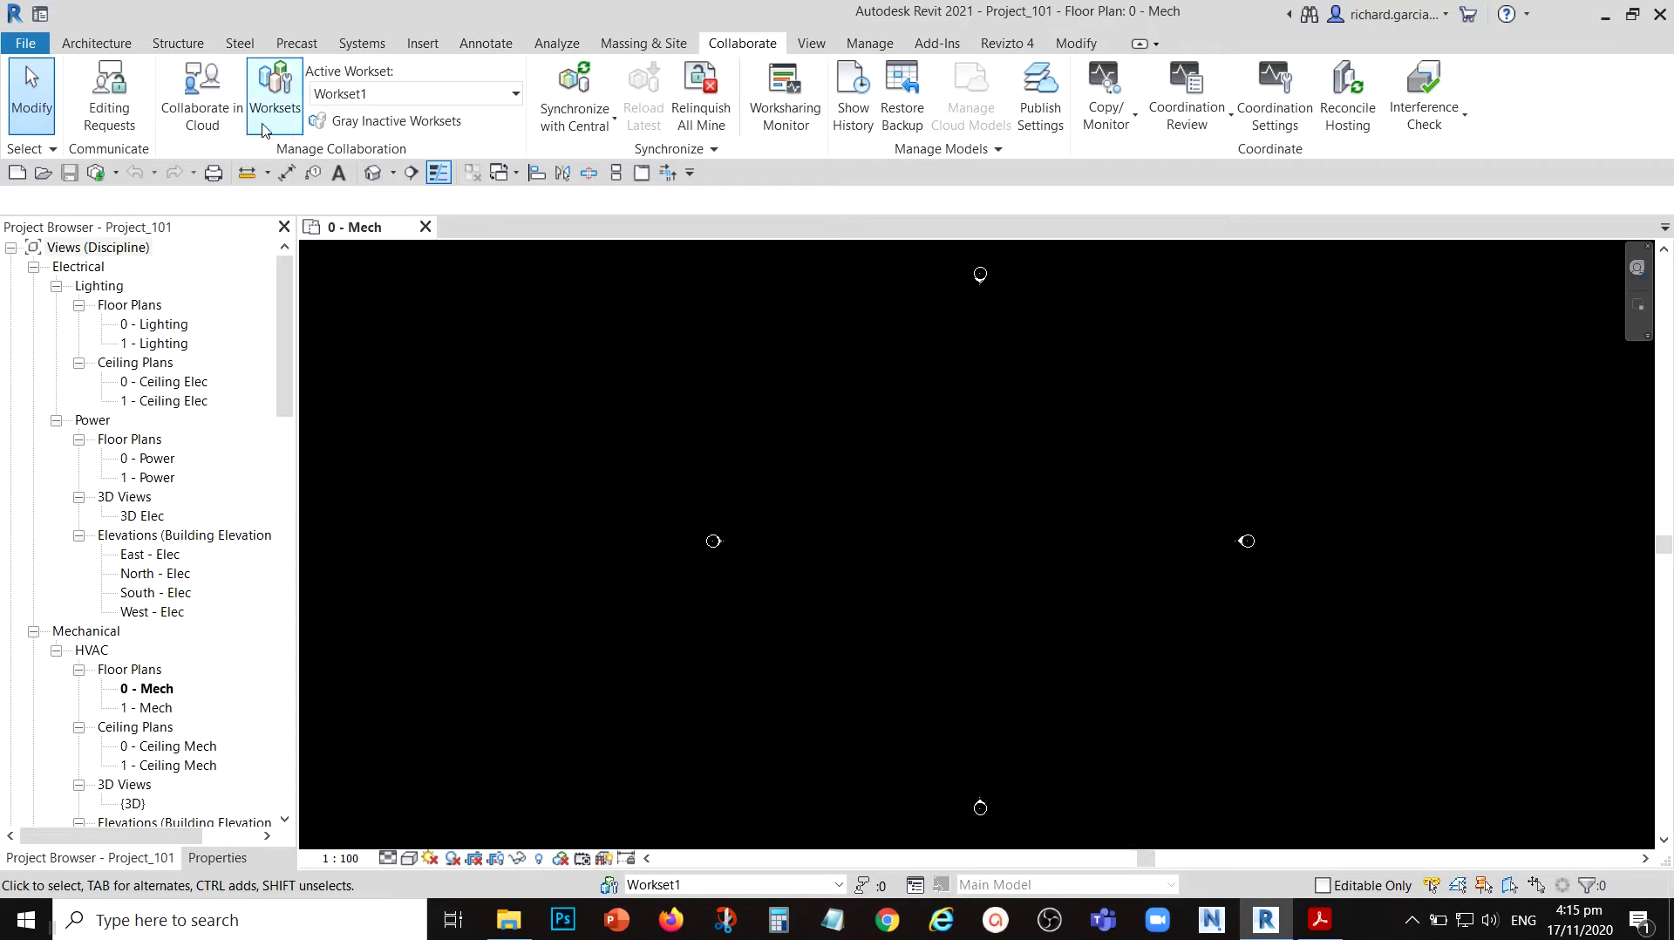
- Open the project's worksets and examine the Shared Levels and Grids and Workset1 entries
{"action": "left_click", "coordinate": [277, 94]}
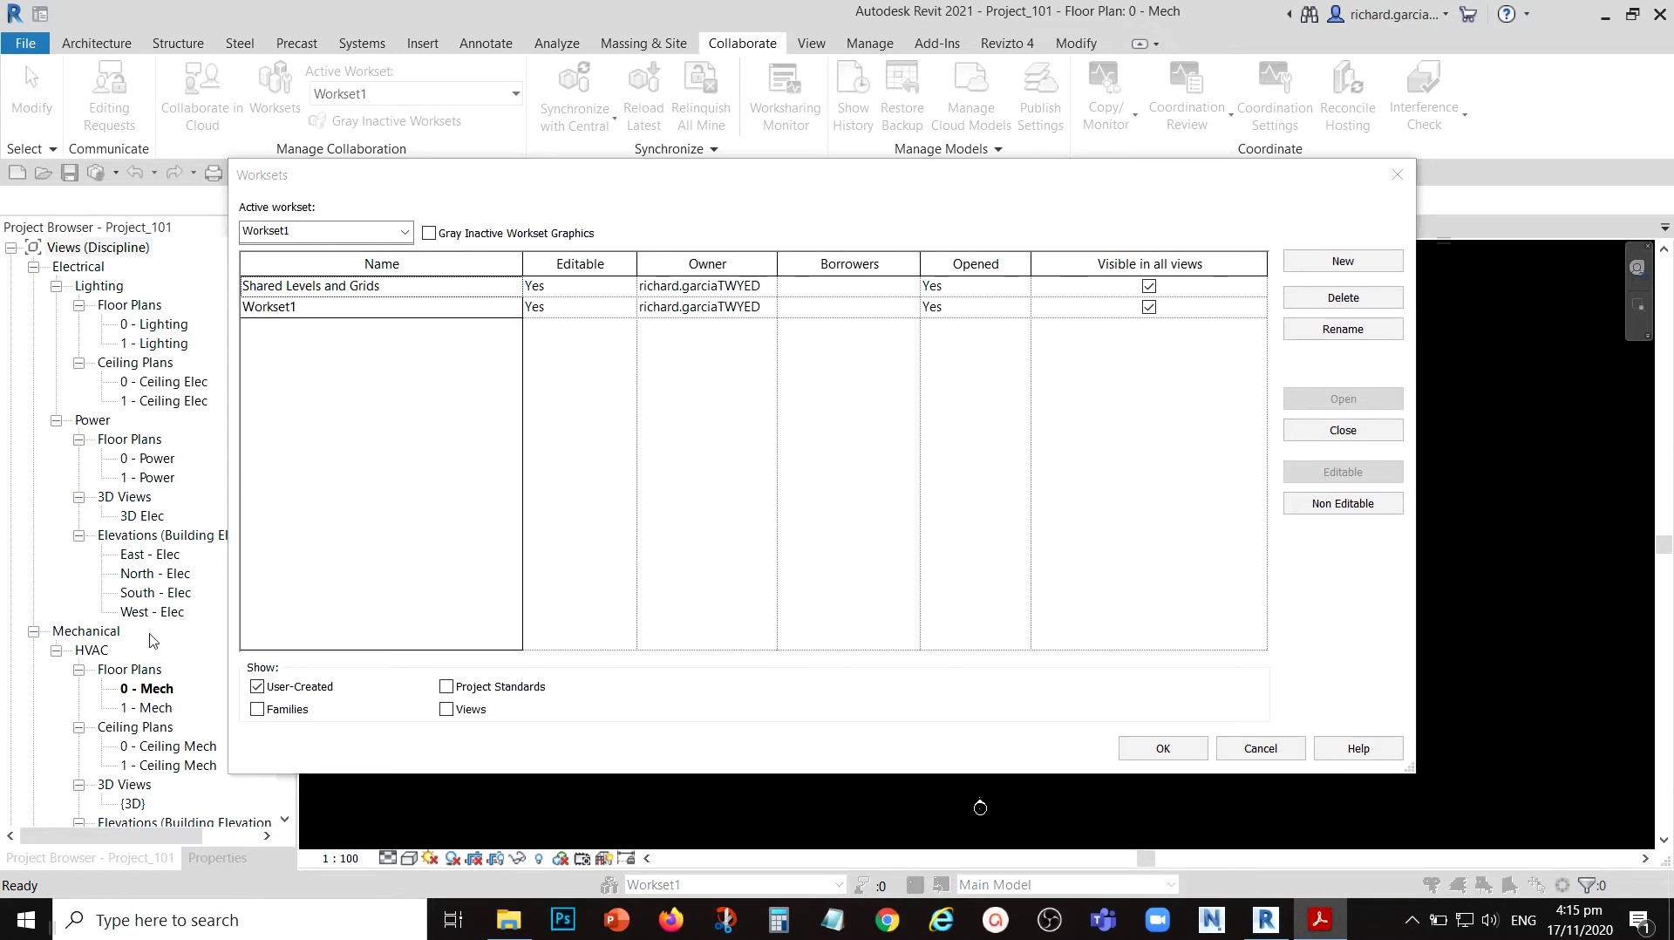
{"action": "left_click", "coordinate": [352, 288]}
{"action": "left_click", "coordinate": [389, 289]}
{"action": "left_click", "coordinate": [389, 310]}
{"action": "left_click", "coordinate": [389, 314]}
{"action": "left_click", "coordinate": [390, 314]}
{"action": "left_click", "coordinate": [390, 314]}
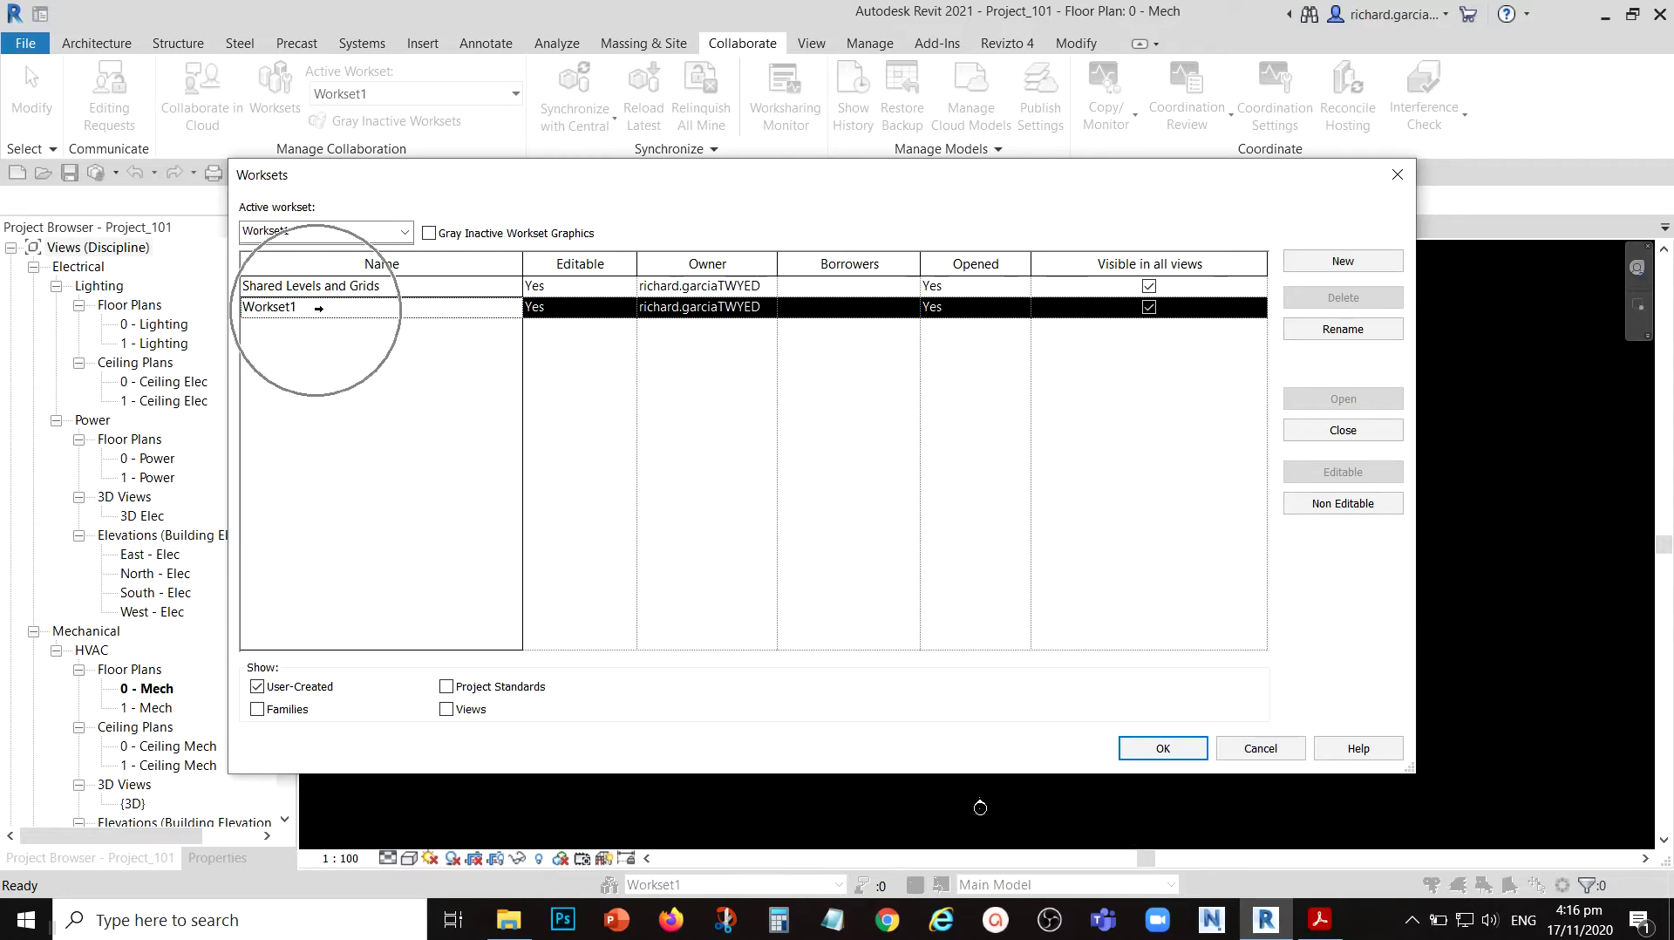
{"action": "left_click", "coordinate": [318, 308]}
{"action": "left_click", "coordinate": [318, 308]}
{"action": "left_click", "coordinate": [318, 307]}
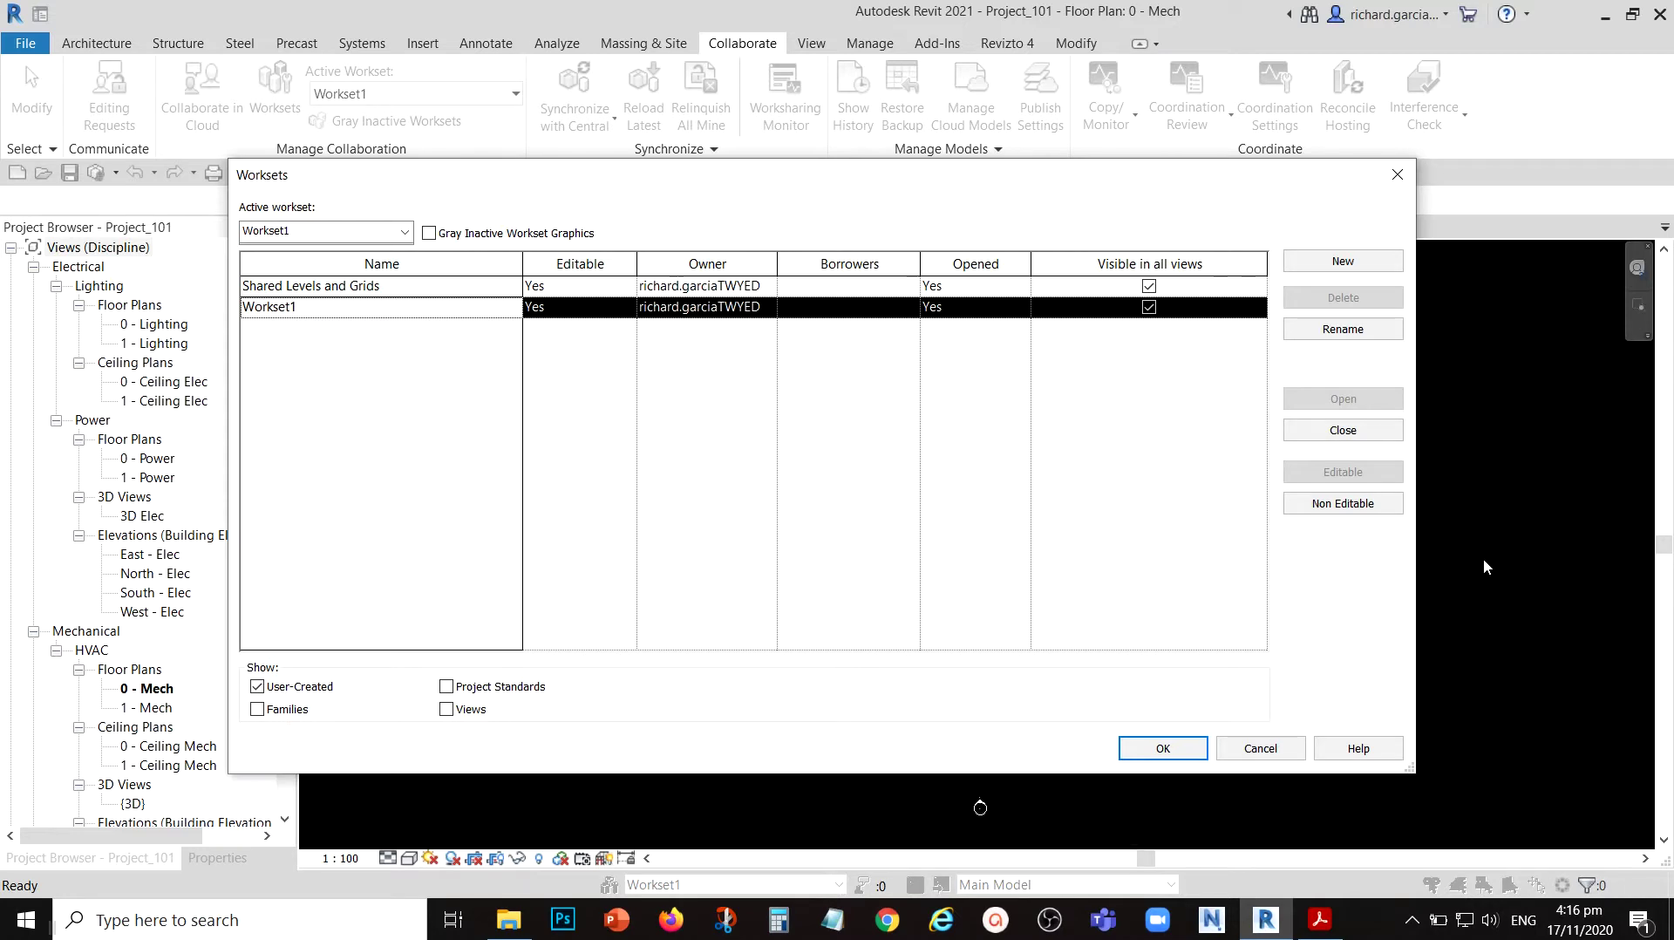
- Rename the Workset1 workset to HVAC
{"action": "left_click", "coordinate": [272, 309]}
{"action": "left_click", "coordinate": [405, 316]}
{"action": "left_click", "coordinate": [404, 318]}
{"action": "left_click", "coordinate": [1343, 340]}
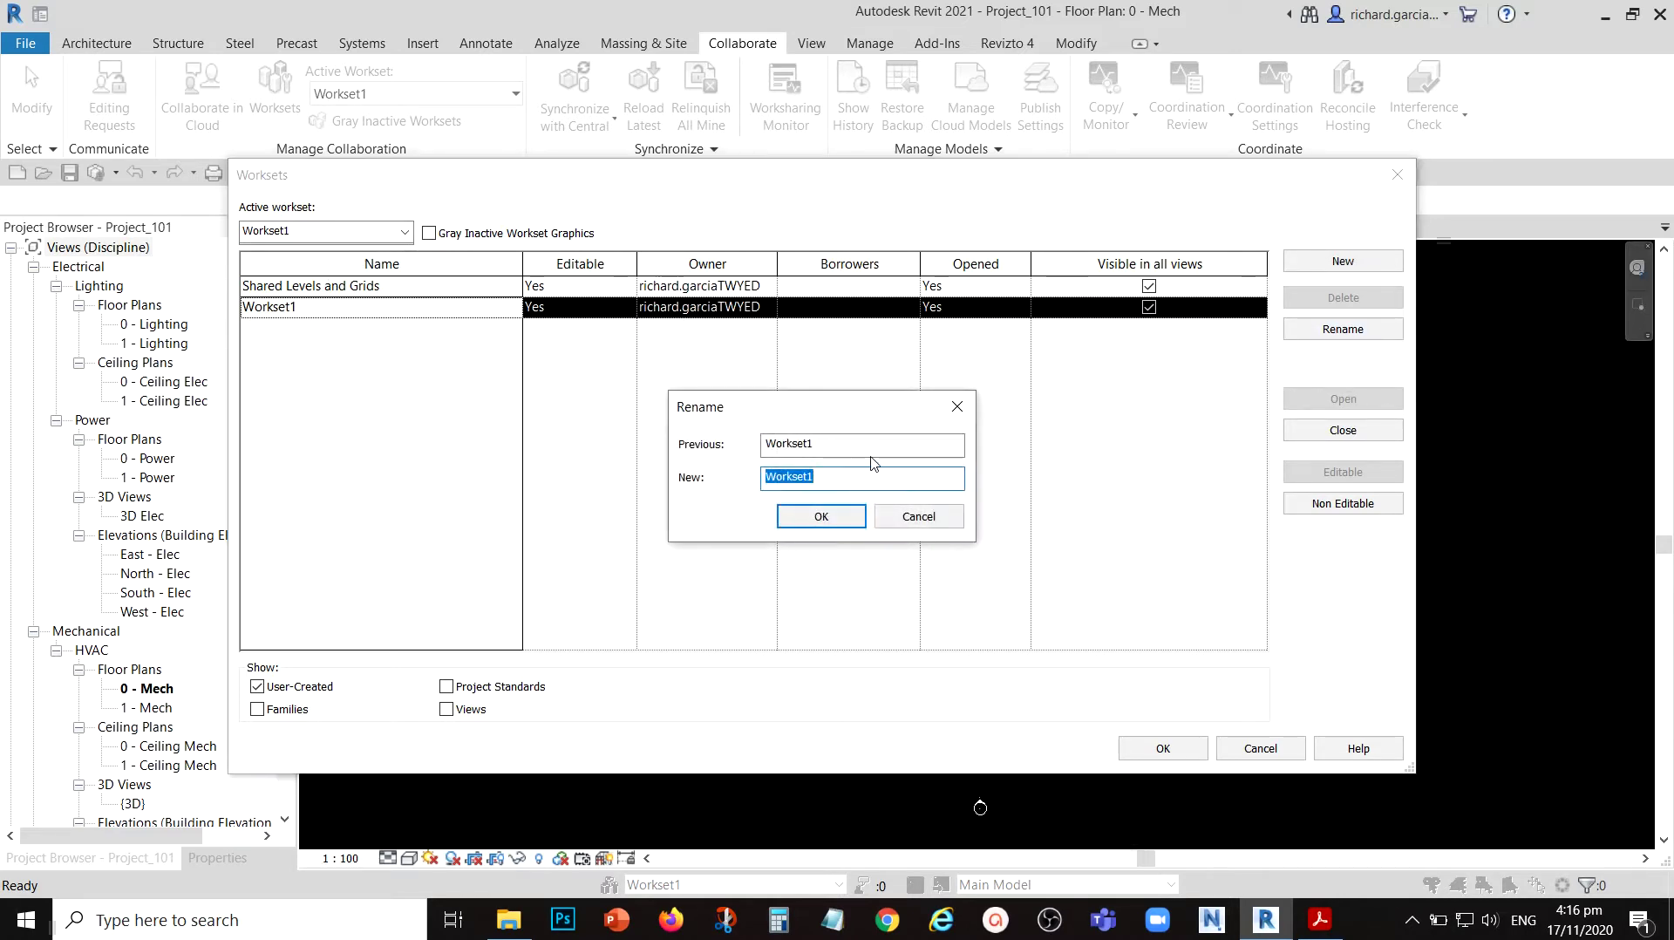
{"action": "type", "text": "HVAC"}
{"action": "left_click", "coordinate": [821, 516]}
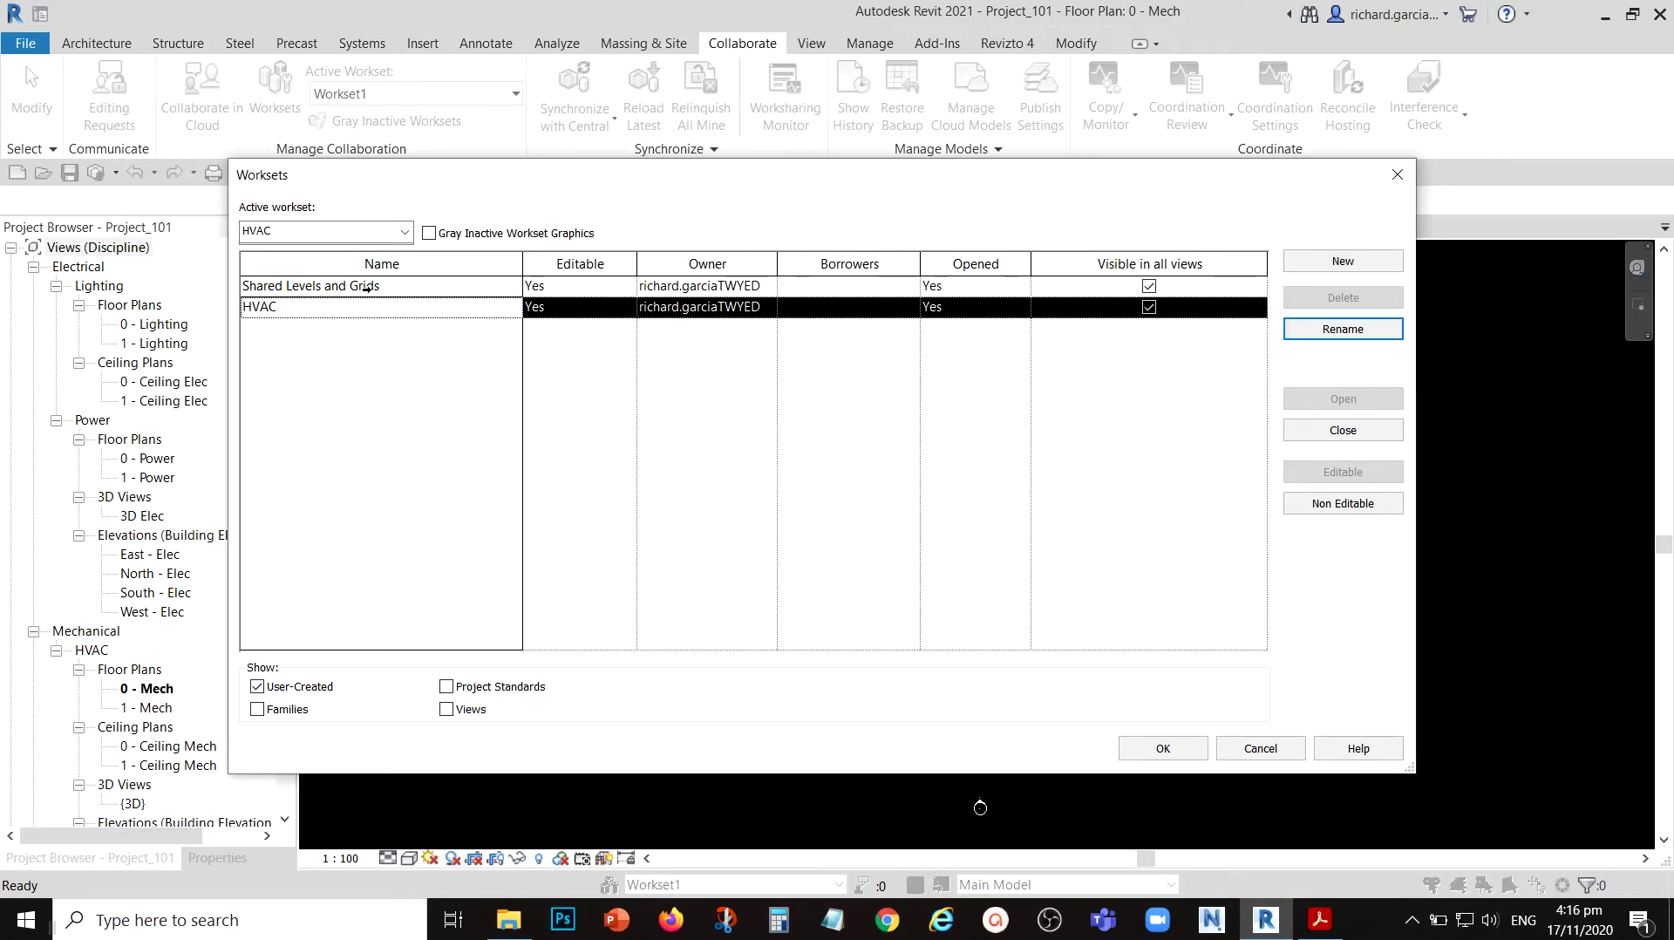
- Create a new workset named Plumbing, visible in all views
{"action": "left_click", "coordinate": [366, 289]}
{"action": "left_click", "coordinate": [366, 289]}
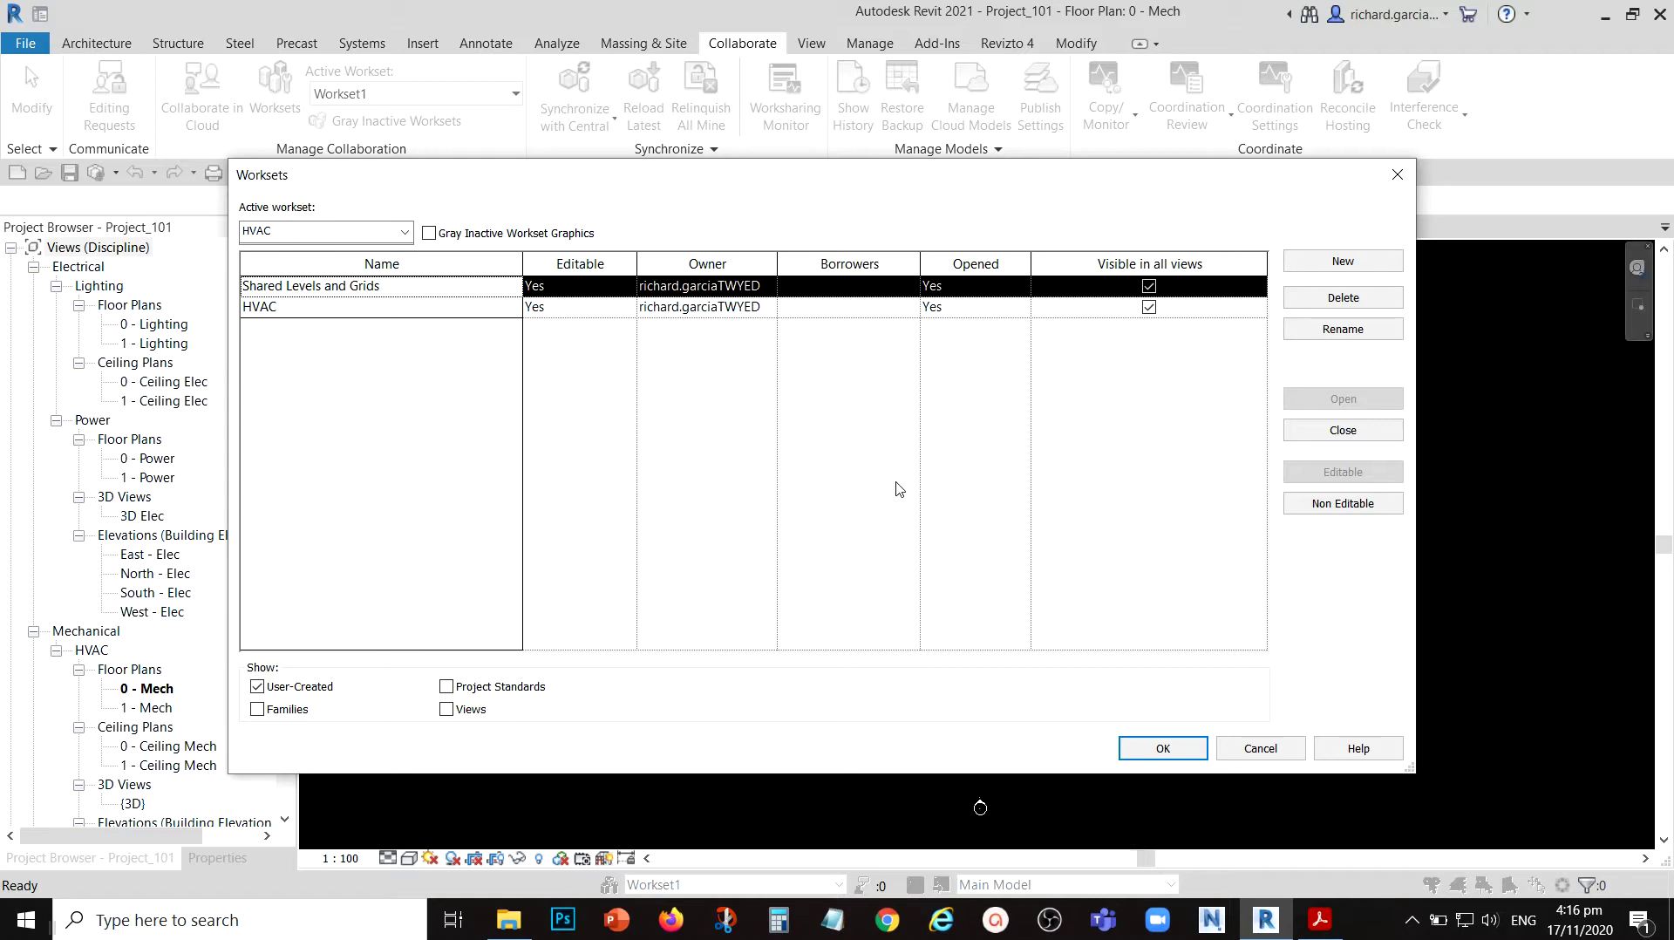
{"action": "left_click", "coordinate": [1345, 264]}
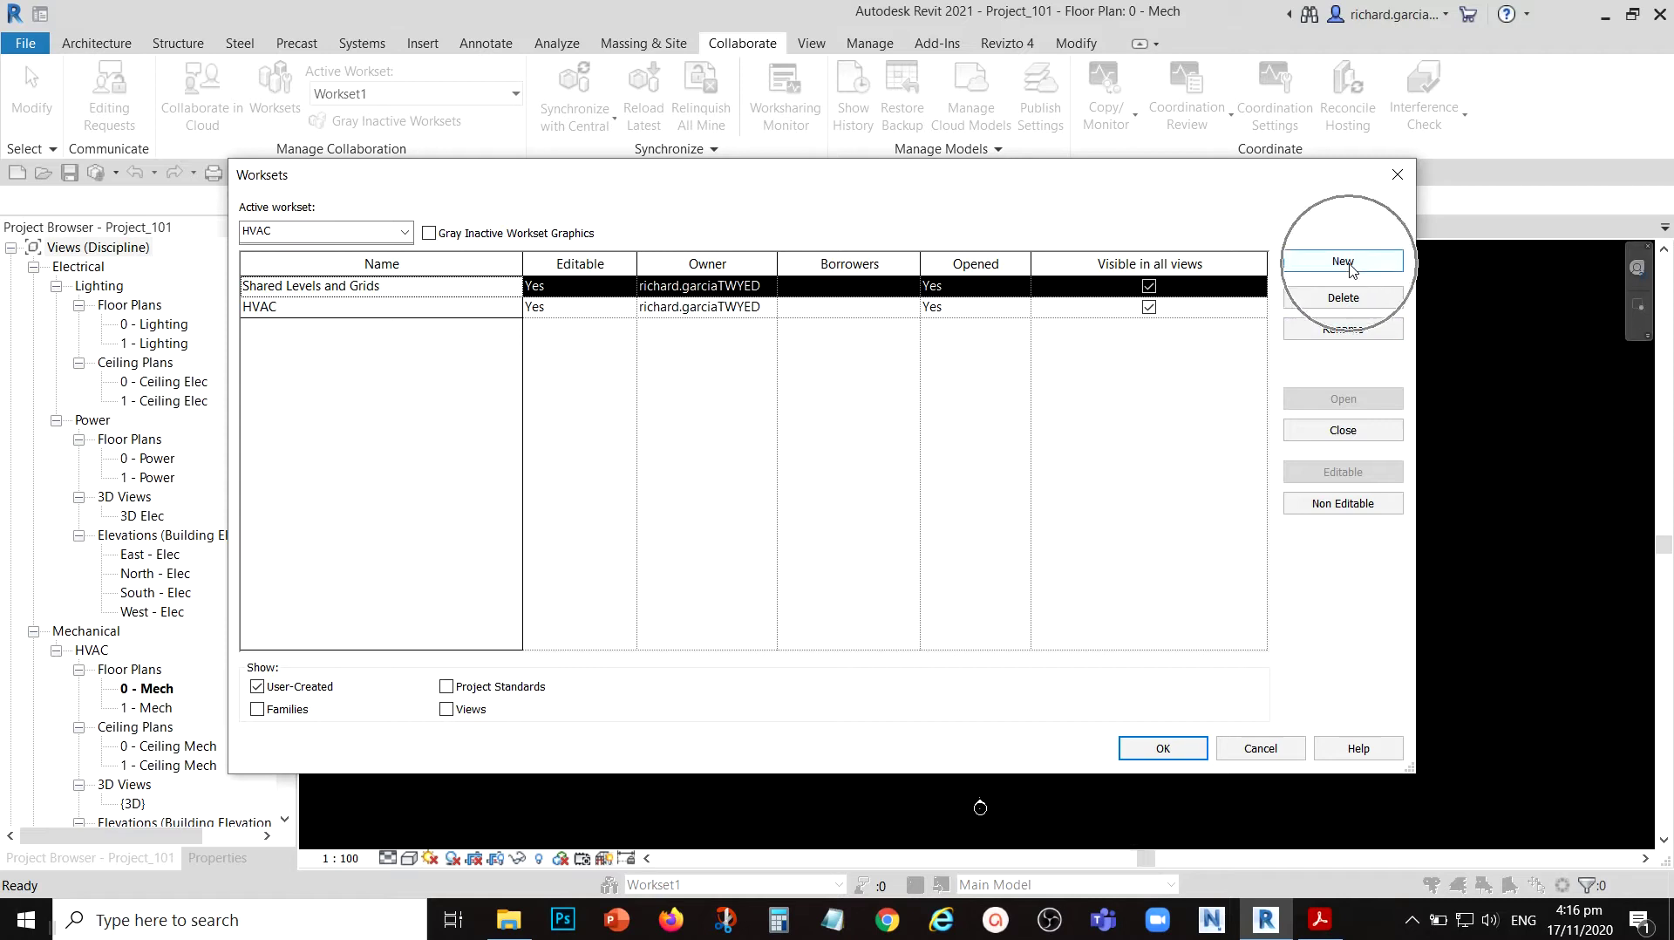
{"action": "type", "text": "P"}
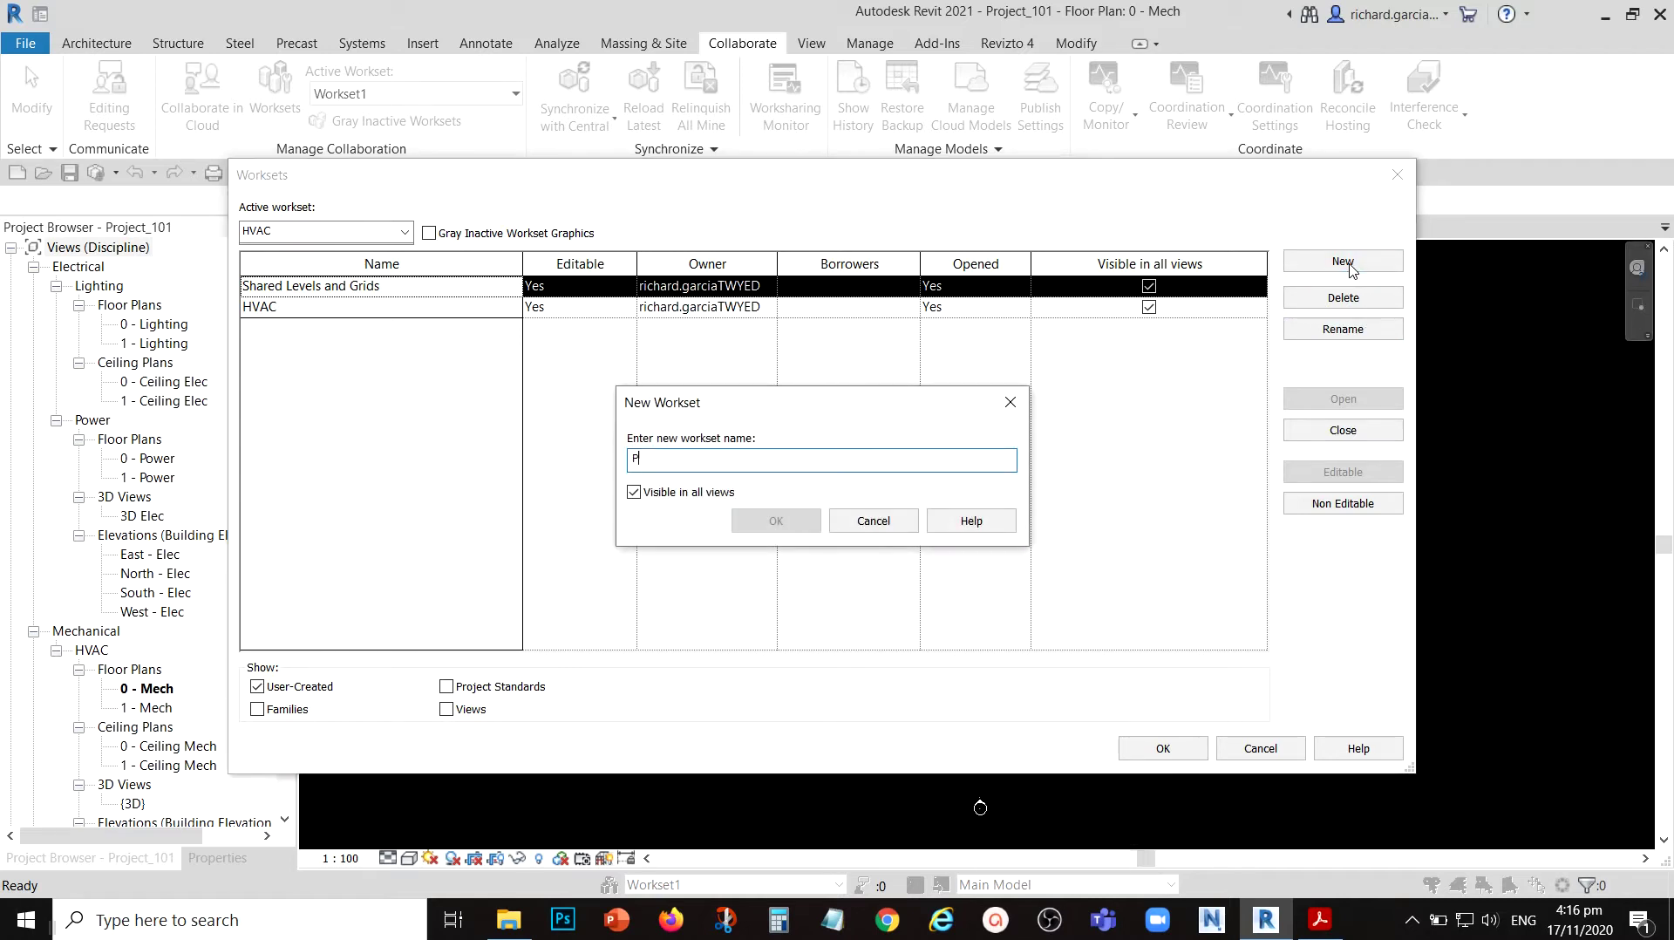
{"action": "type", "text": "Lumbin"}
{"action": "key", "text": "BackSpace"}
{"action": "key", "text": "BackSpace"}
{"action": "key", "text": "BackSpace"}
{"action": "key", "text": "BackSpace"}
{"action": "type", "text": "Plumbing"}
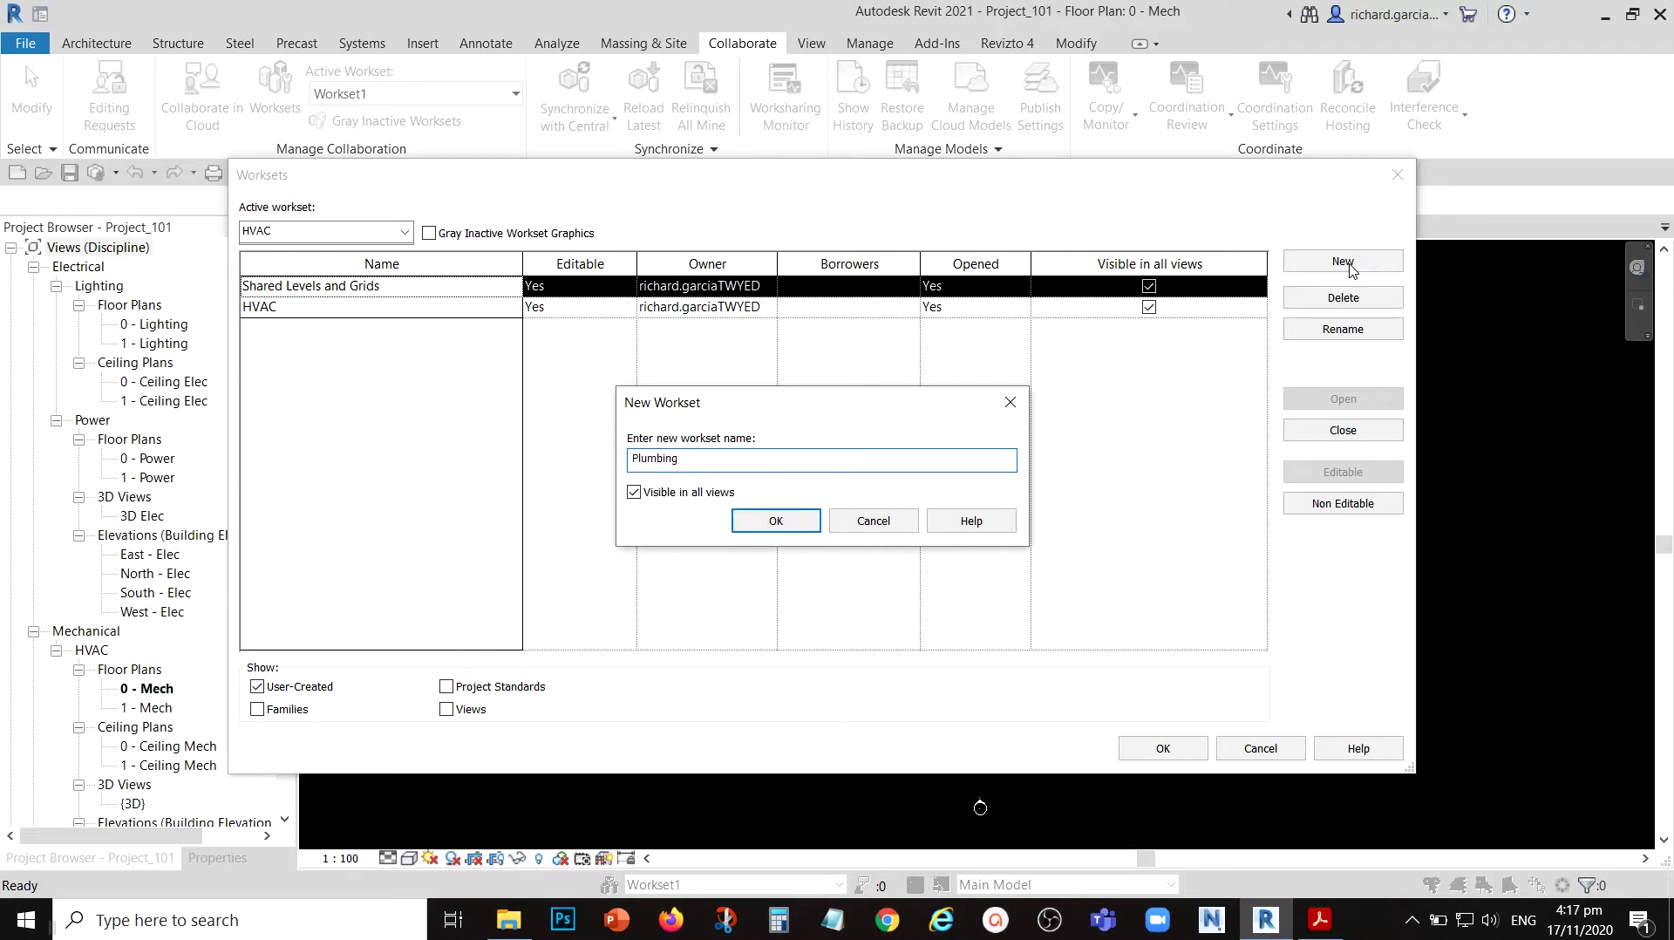
{"action": "left_click", "coordinate": [780, 521]}
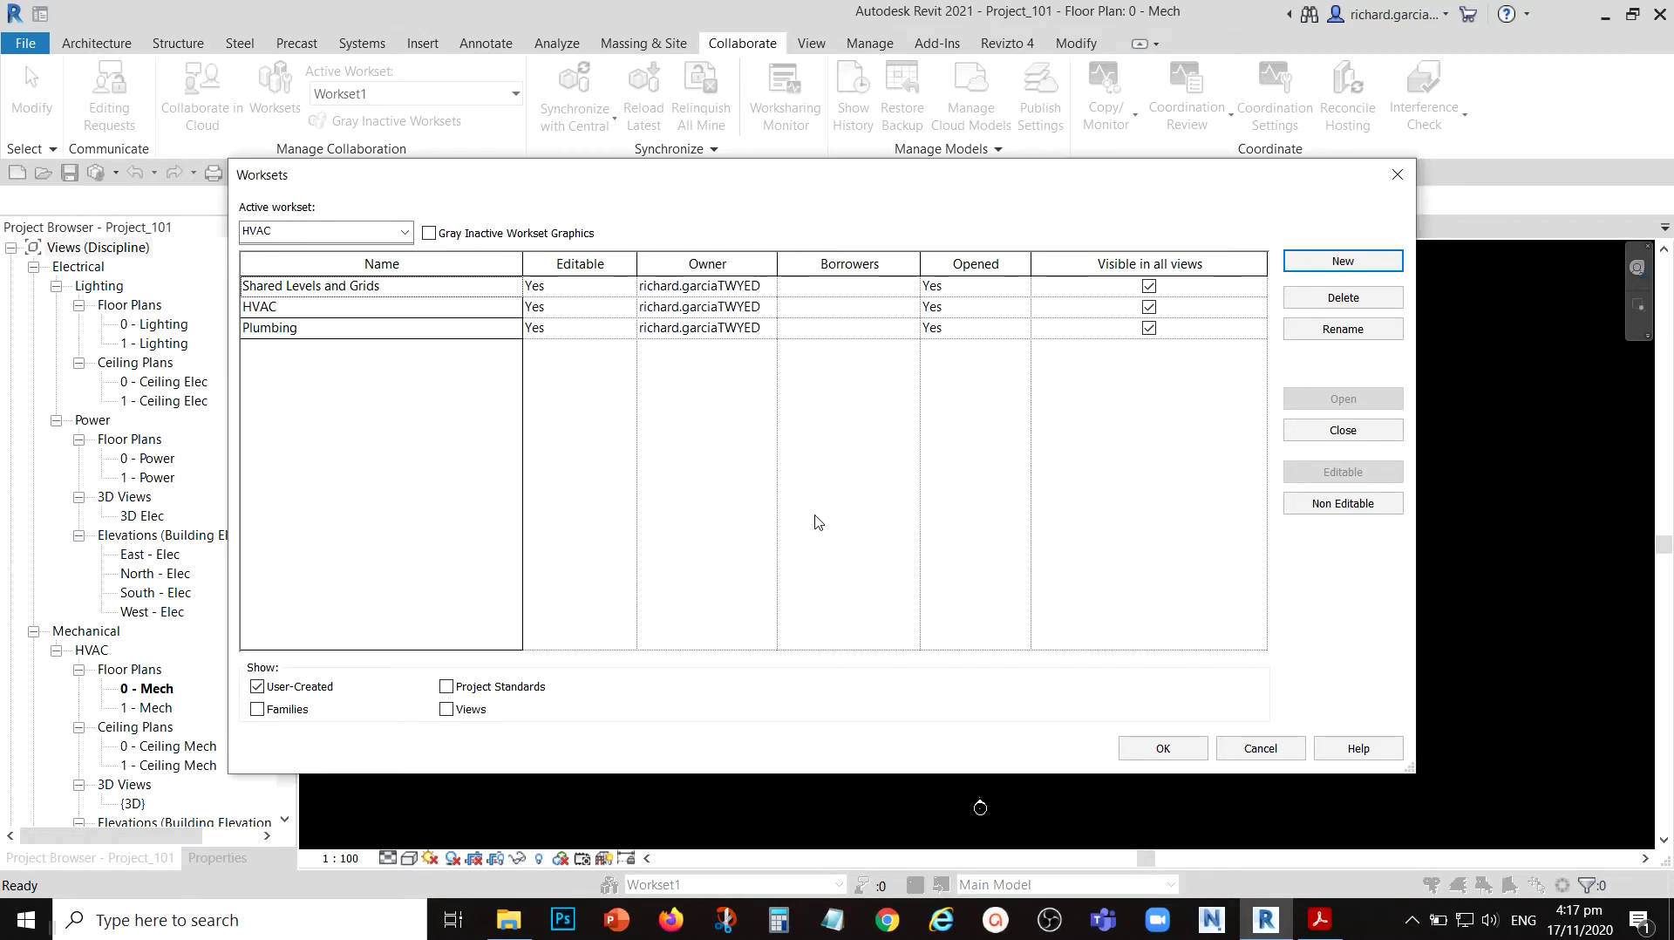
- Create a new workset named Lighting, visible in all views
{"action": "left_click", "coordinate": [1343, 263]}
{"action": "type", "text": "Lighting"}
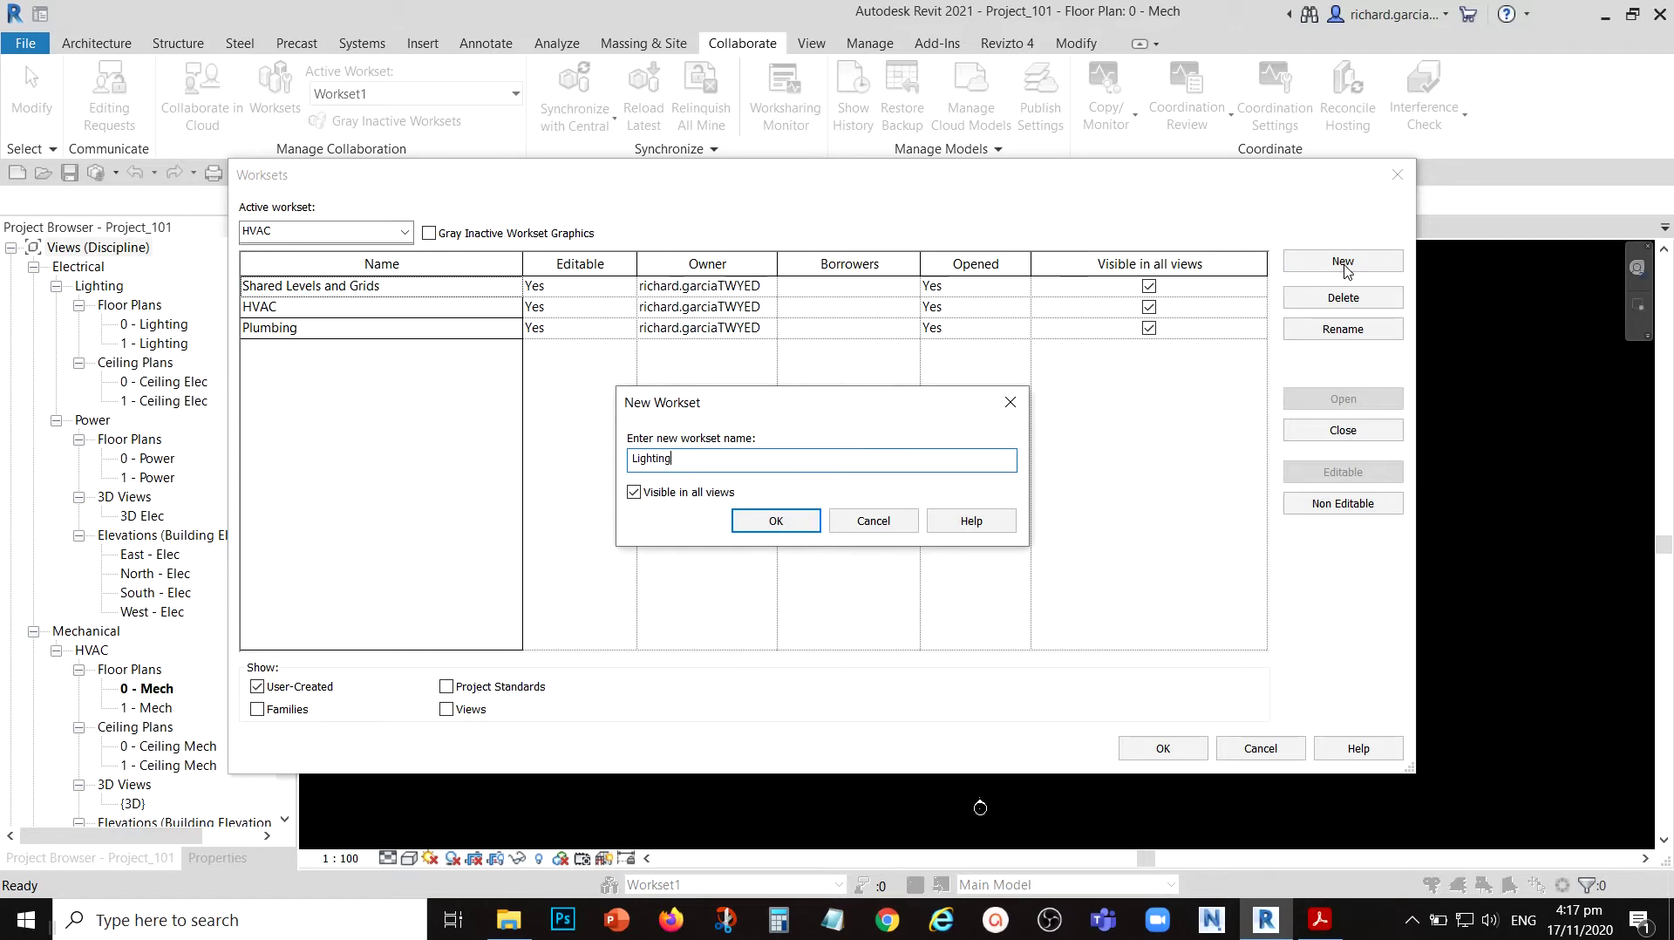
{"action": "left_click", "coordinate": [773, 523]}
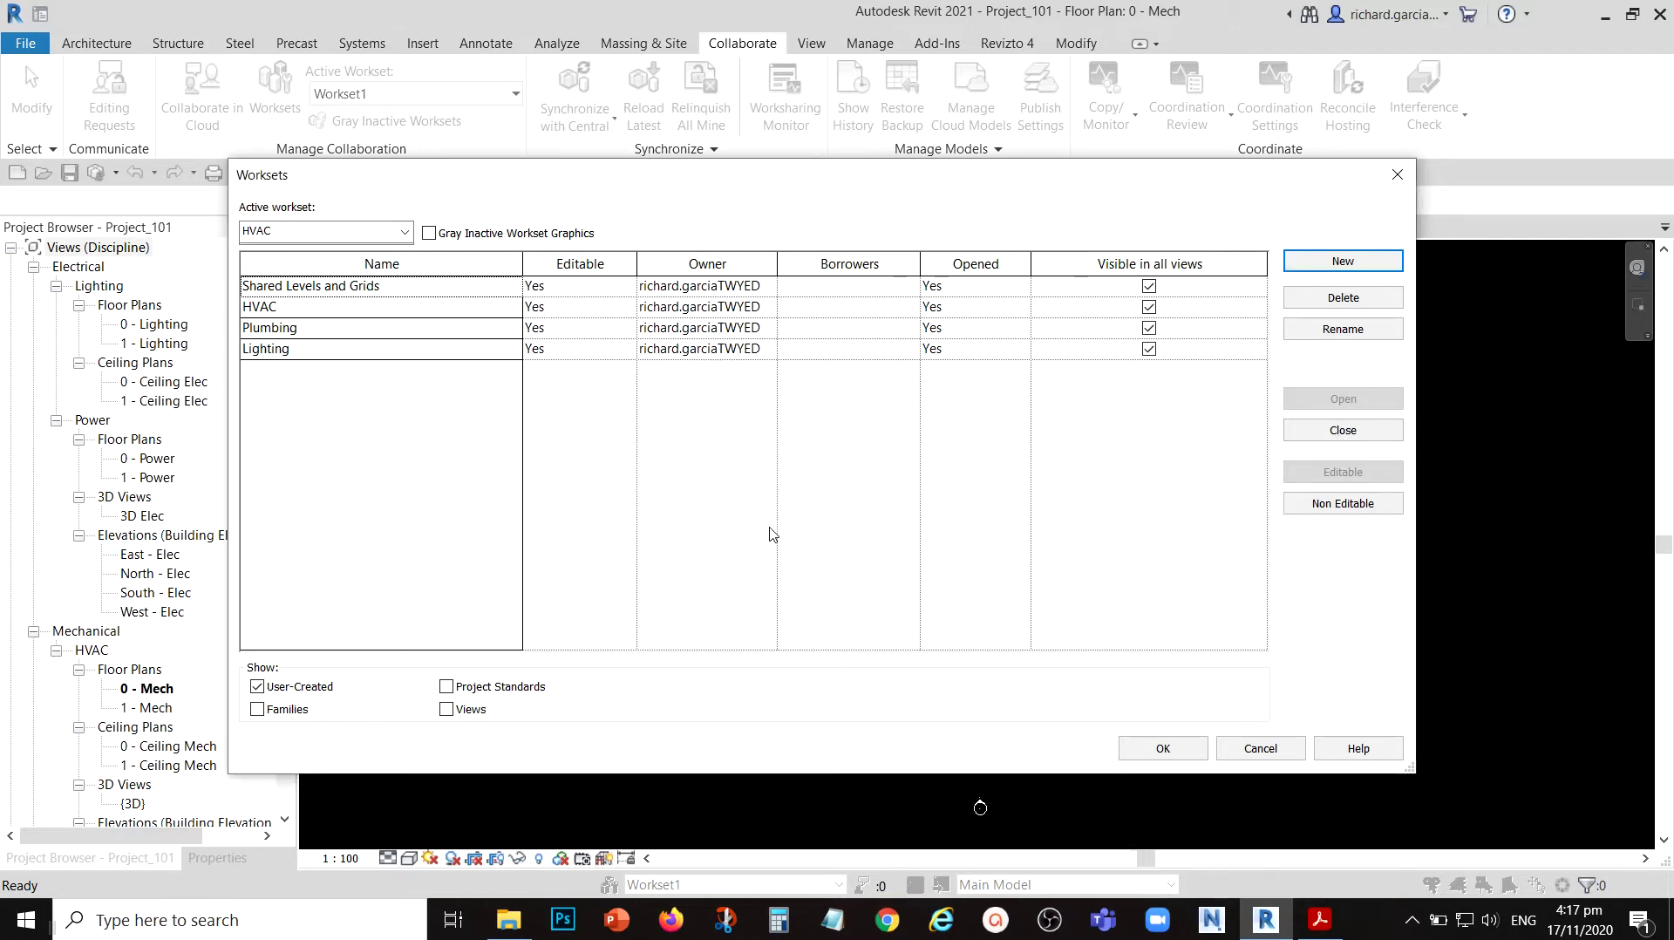
- Set Lighting as the active workset and select the HVAC workset in the list
{"action": "left_click", "coordinate": [715, 264]}
{"action": "left_click", "coordinate": [305, 309]}
{"action": "left_click", "coordinate": [298, 238]}
{"action": "left_click", "coordinate": [295, 270]}
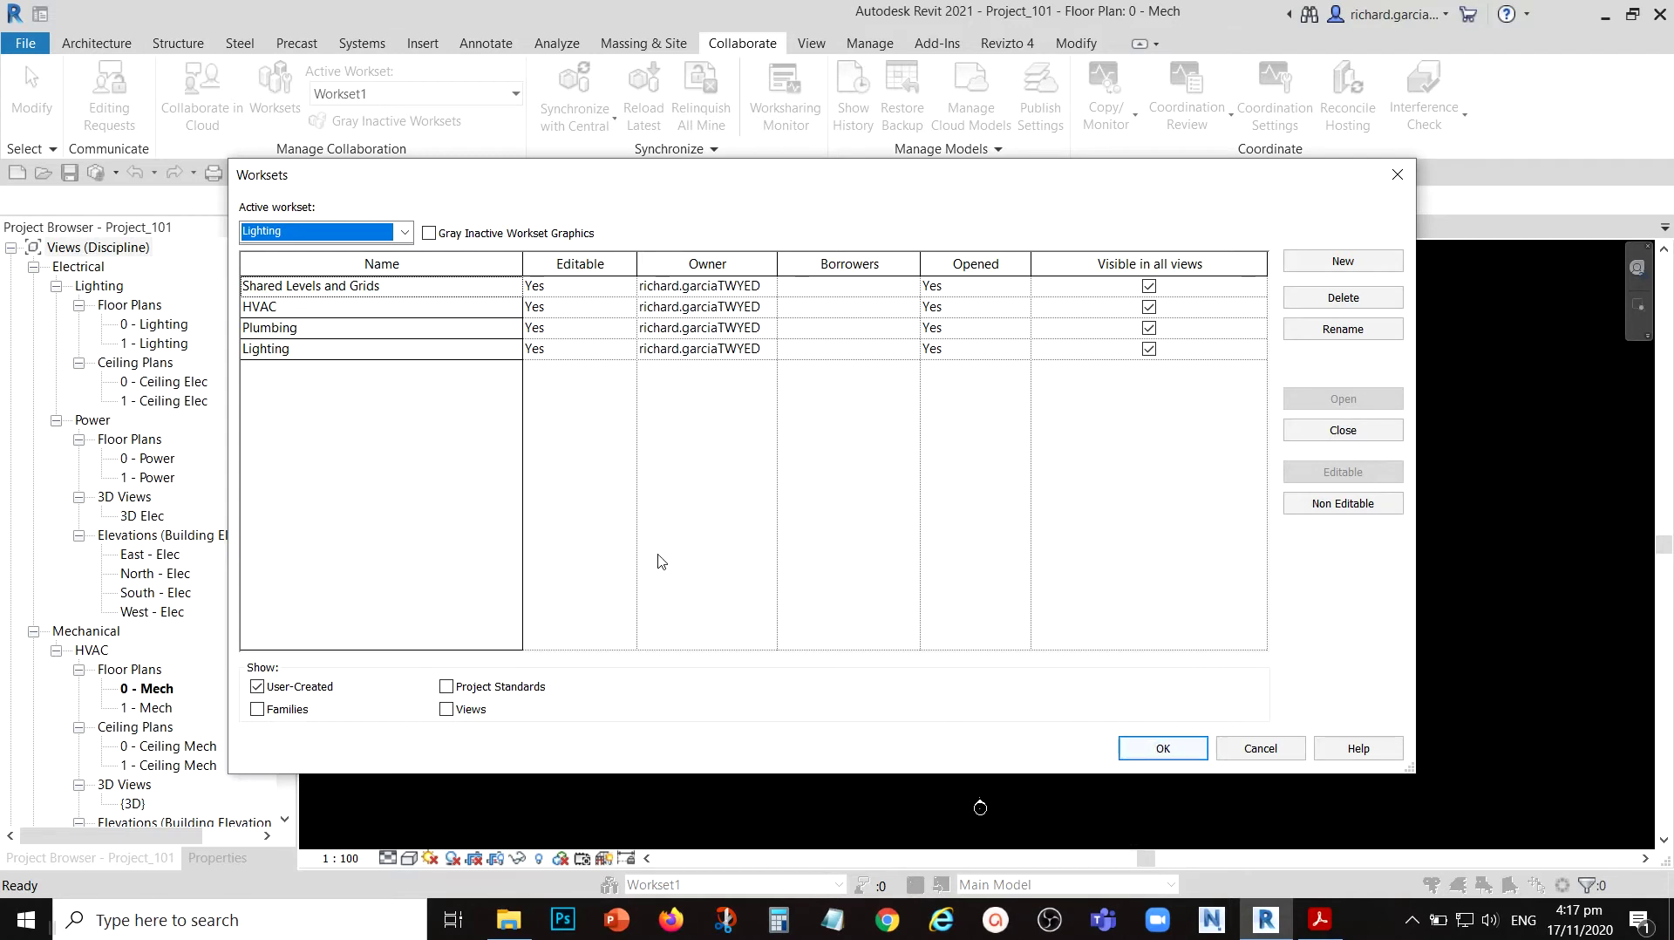
{"action": "left_click", "coordinate": [309, 306]}
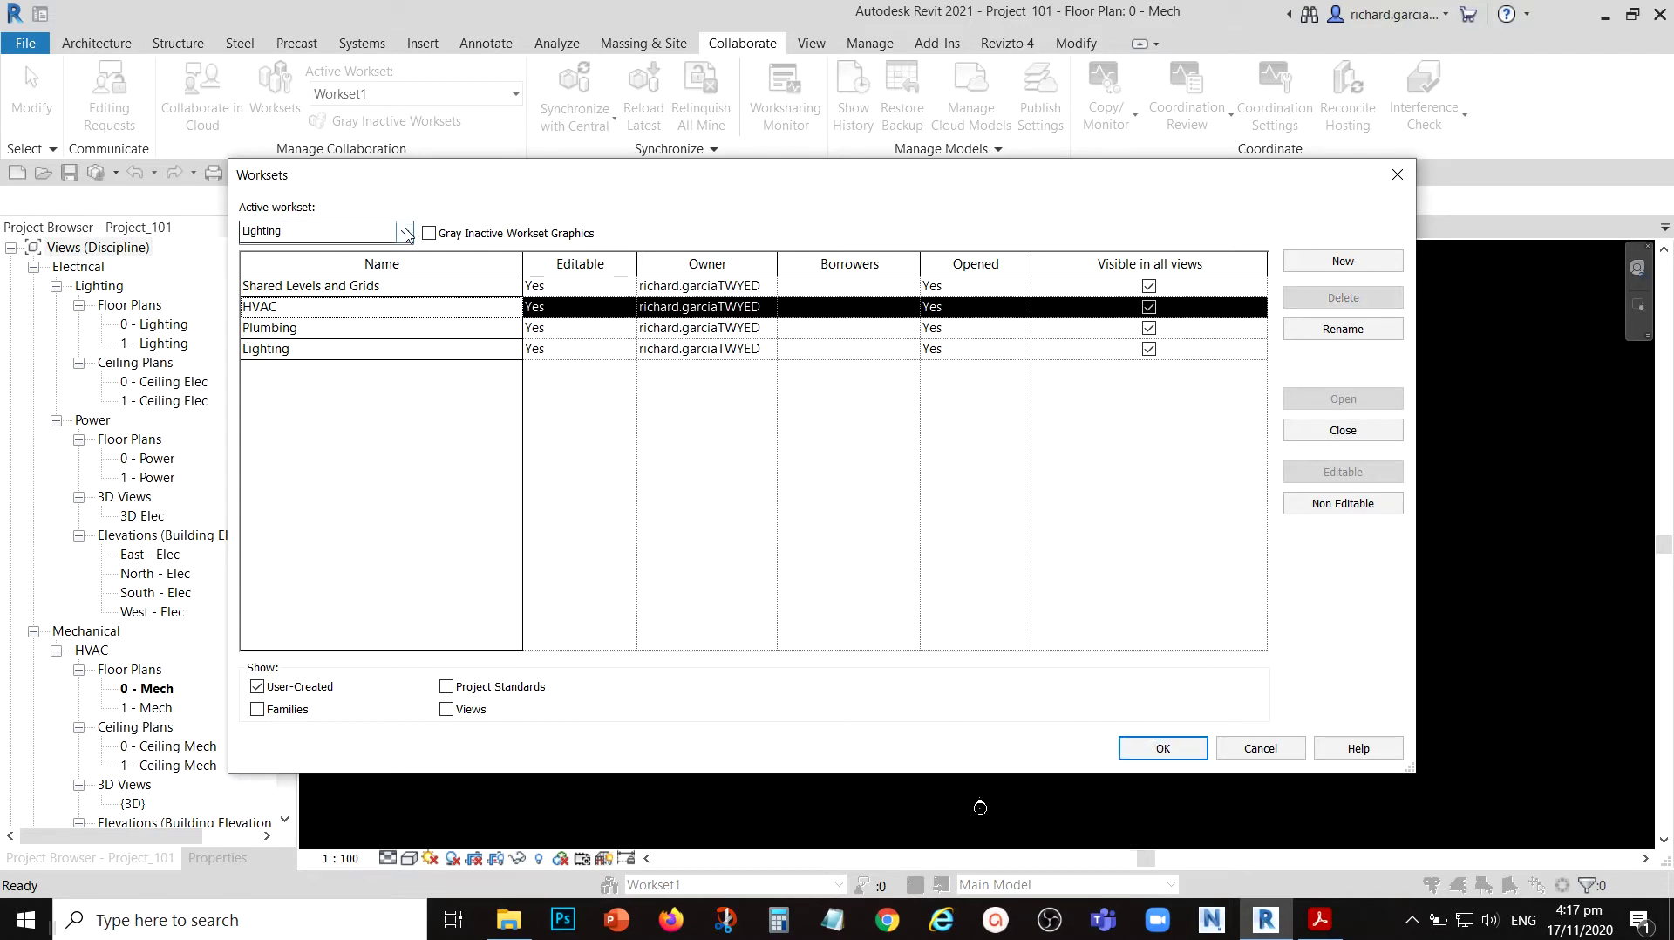
- Set HVAC as the active workset, accept the worksets configuration and decline making Lighting the active workset
{"action": "left_click", "coordinate": [404, 231]}
{"action": "left_click", "coordinate": [273, 252]}
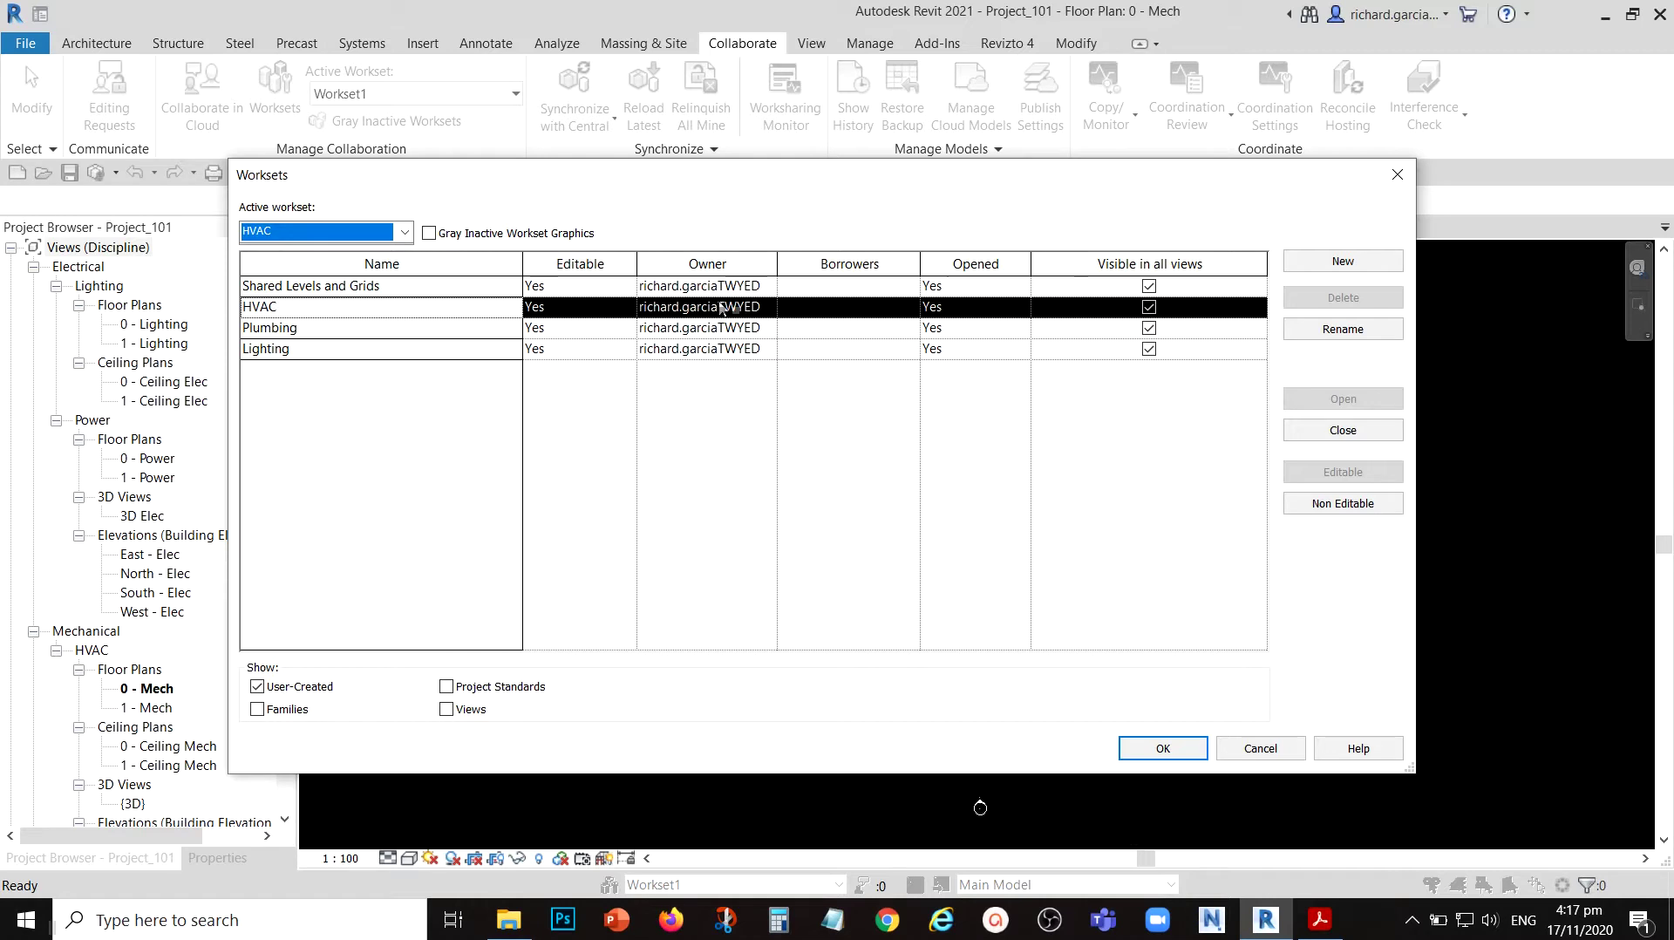
{"action": "left_click", "coordinate": [303, 311]}
{"action": "left_click", "coordinate": [706, 307]}
{"action": "left_click", "coordinate": [1163, 748]}
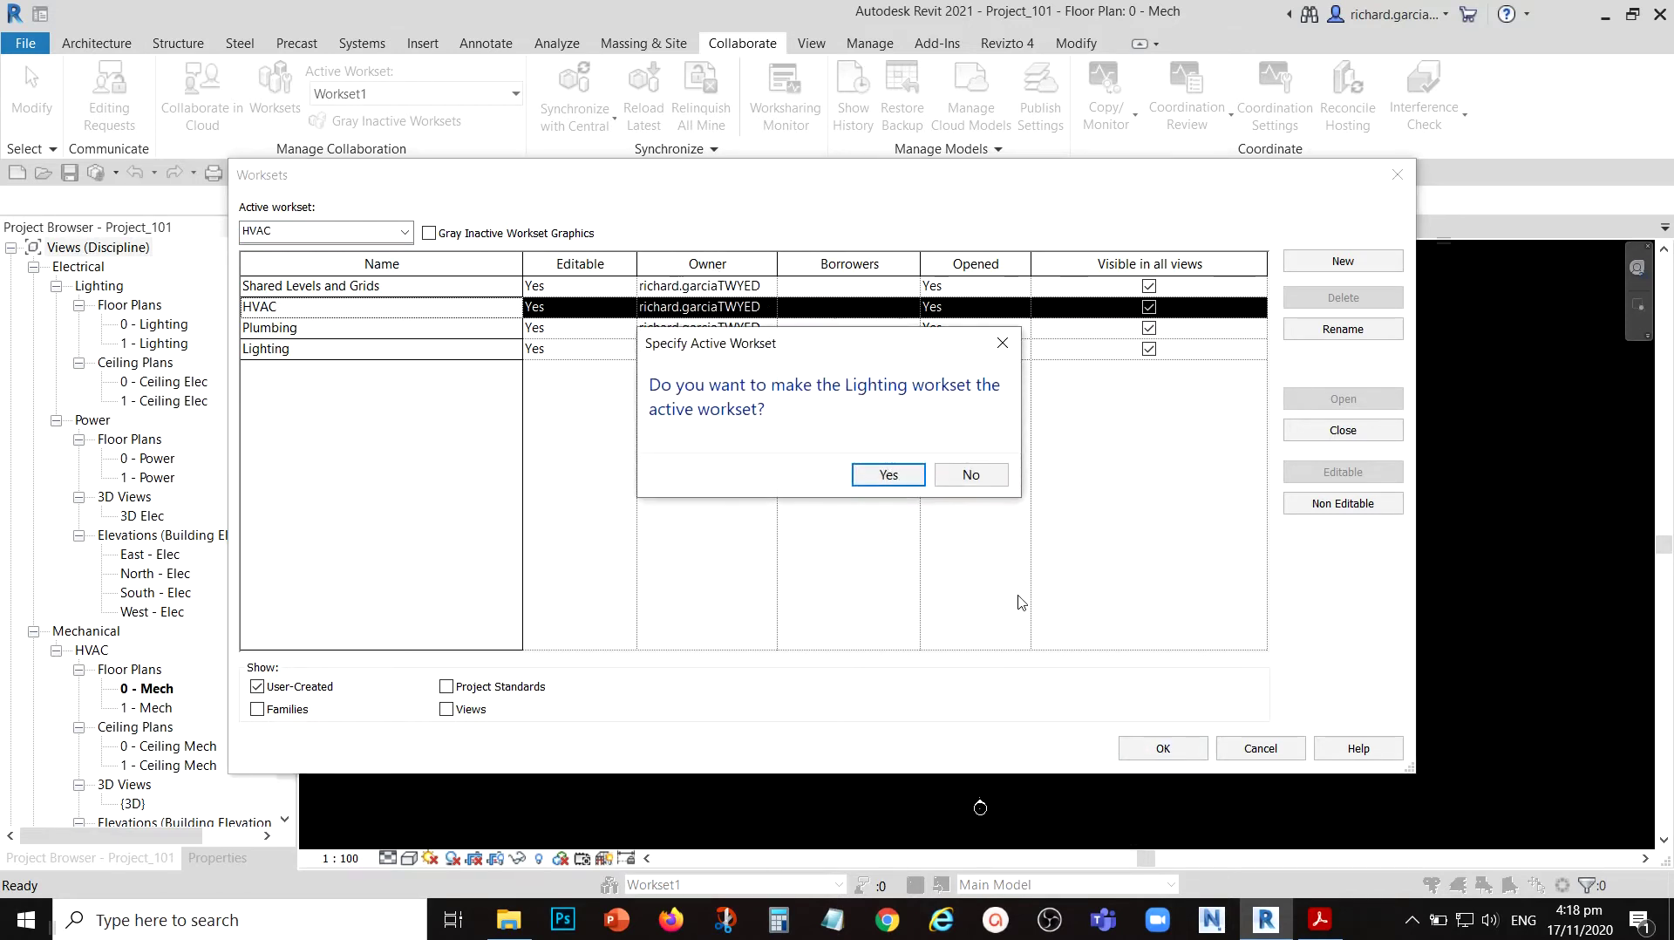
{"action": "left_click", "coordinate": [970, 472]}
{"action": "left_click", "coordinate": [971, 474]}
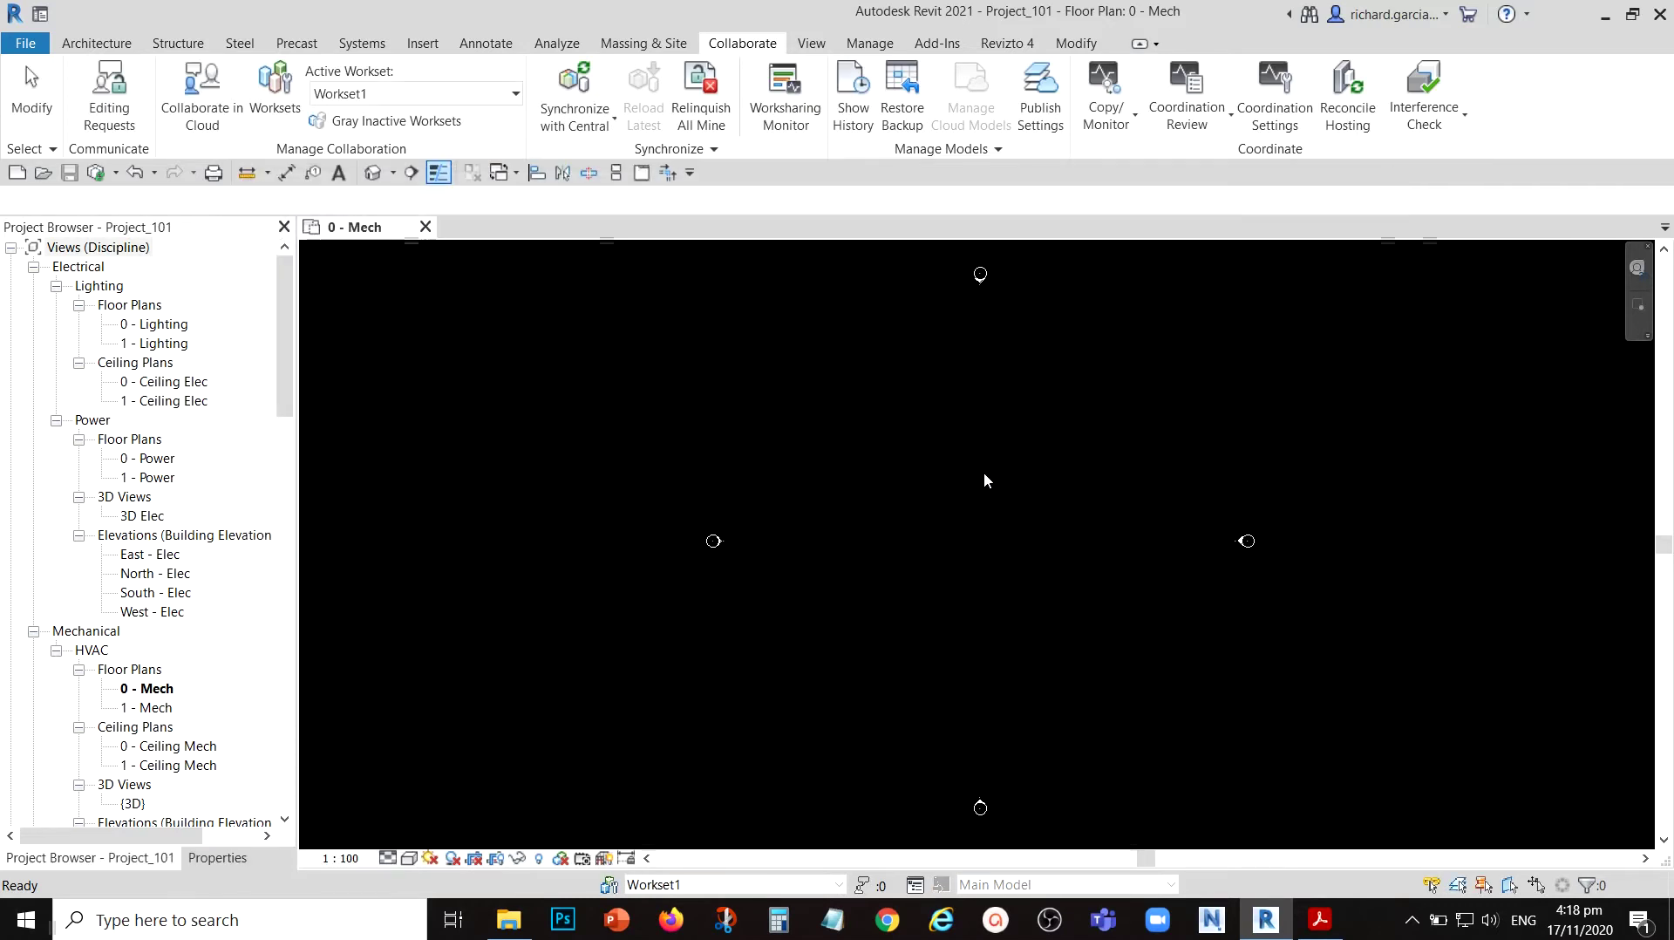
- Review the available worksets for the 0 - Mech plan and set Lighting as the active workset
{"action": "left_click", "coordinate": [683, 886]}
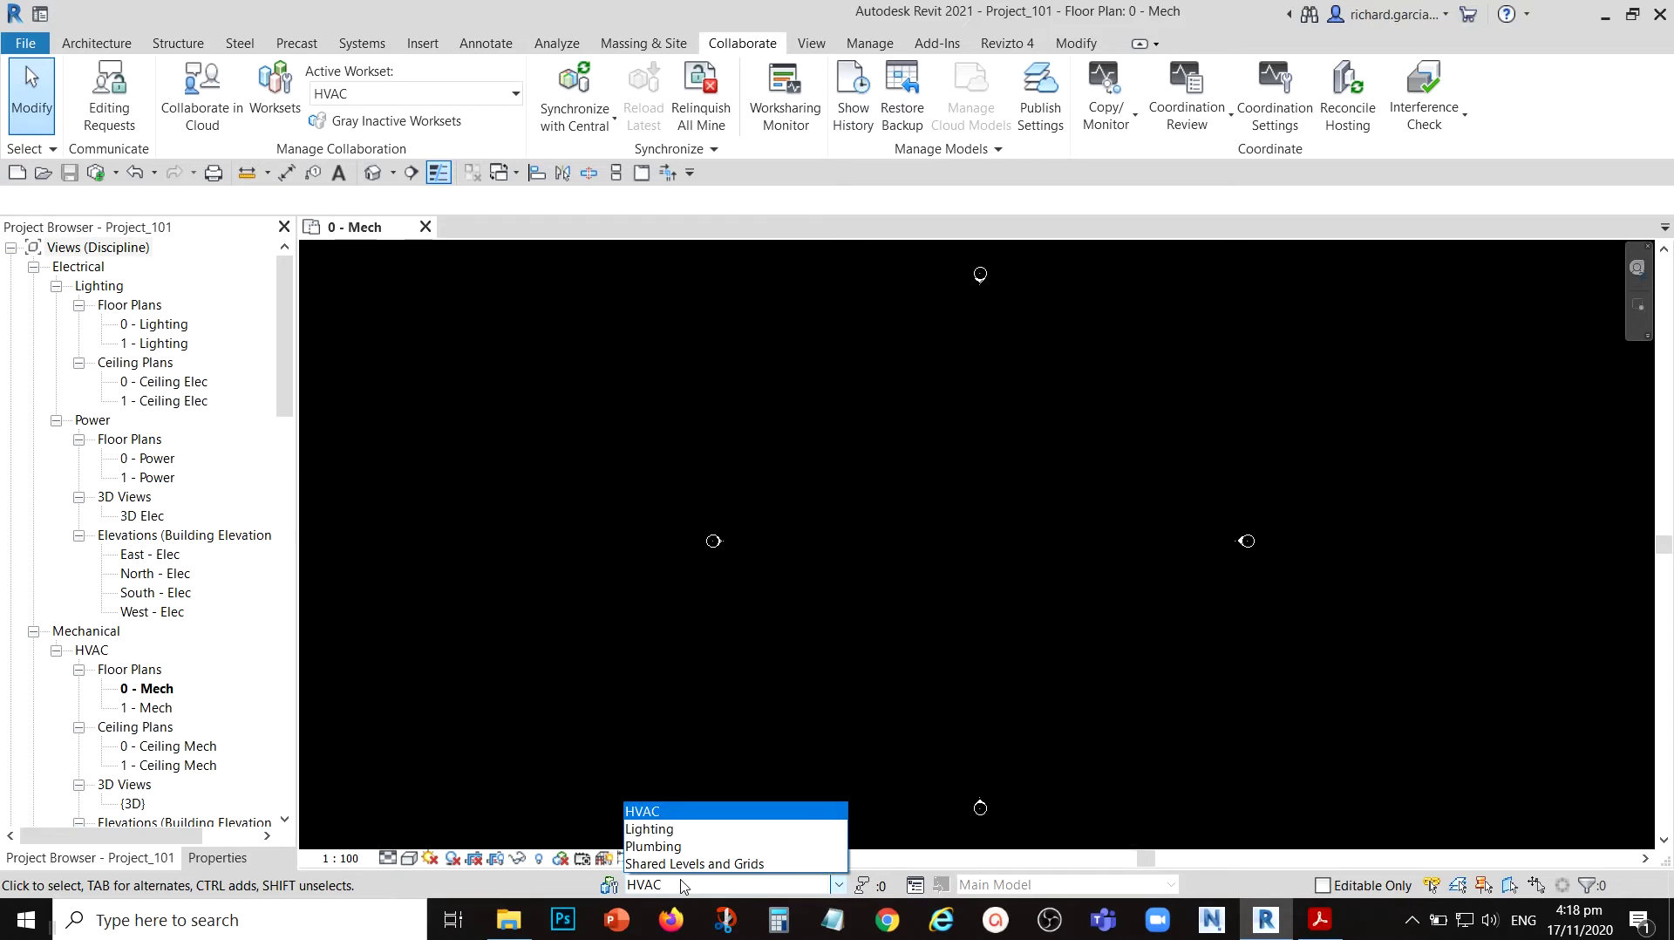
{"action": "left_click", "coordinate": [945, 574]}
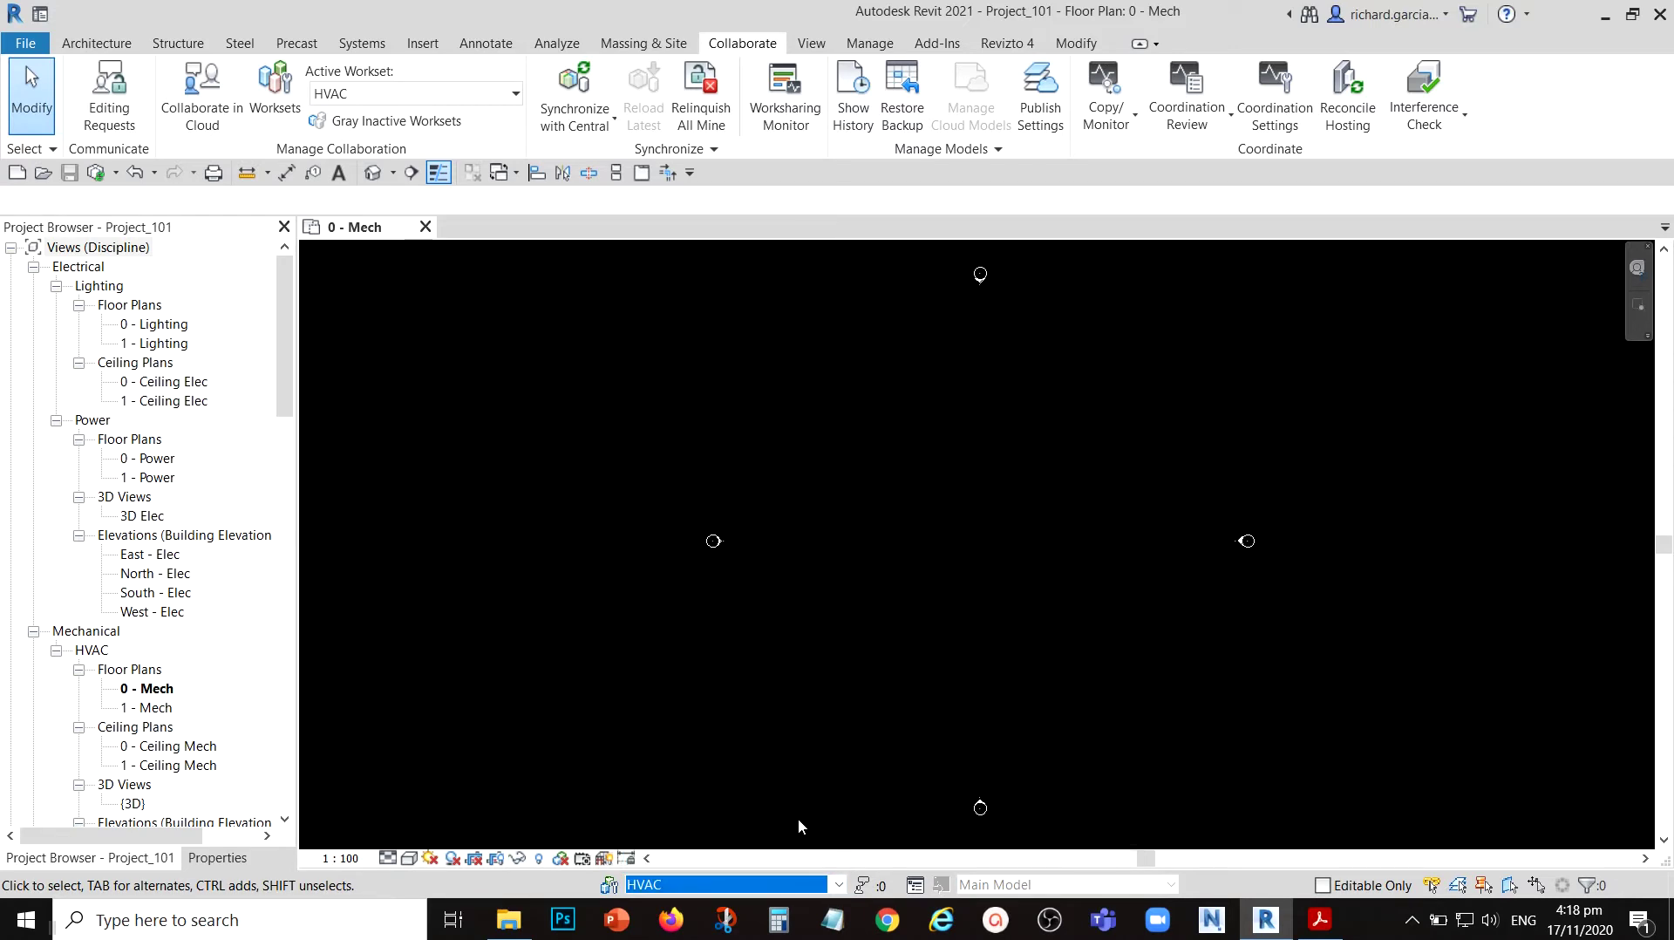
{"action": "left_click", "coordinate": [840, 886]}
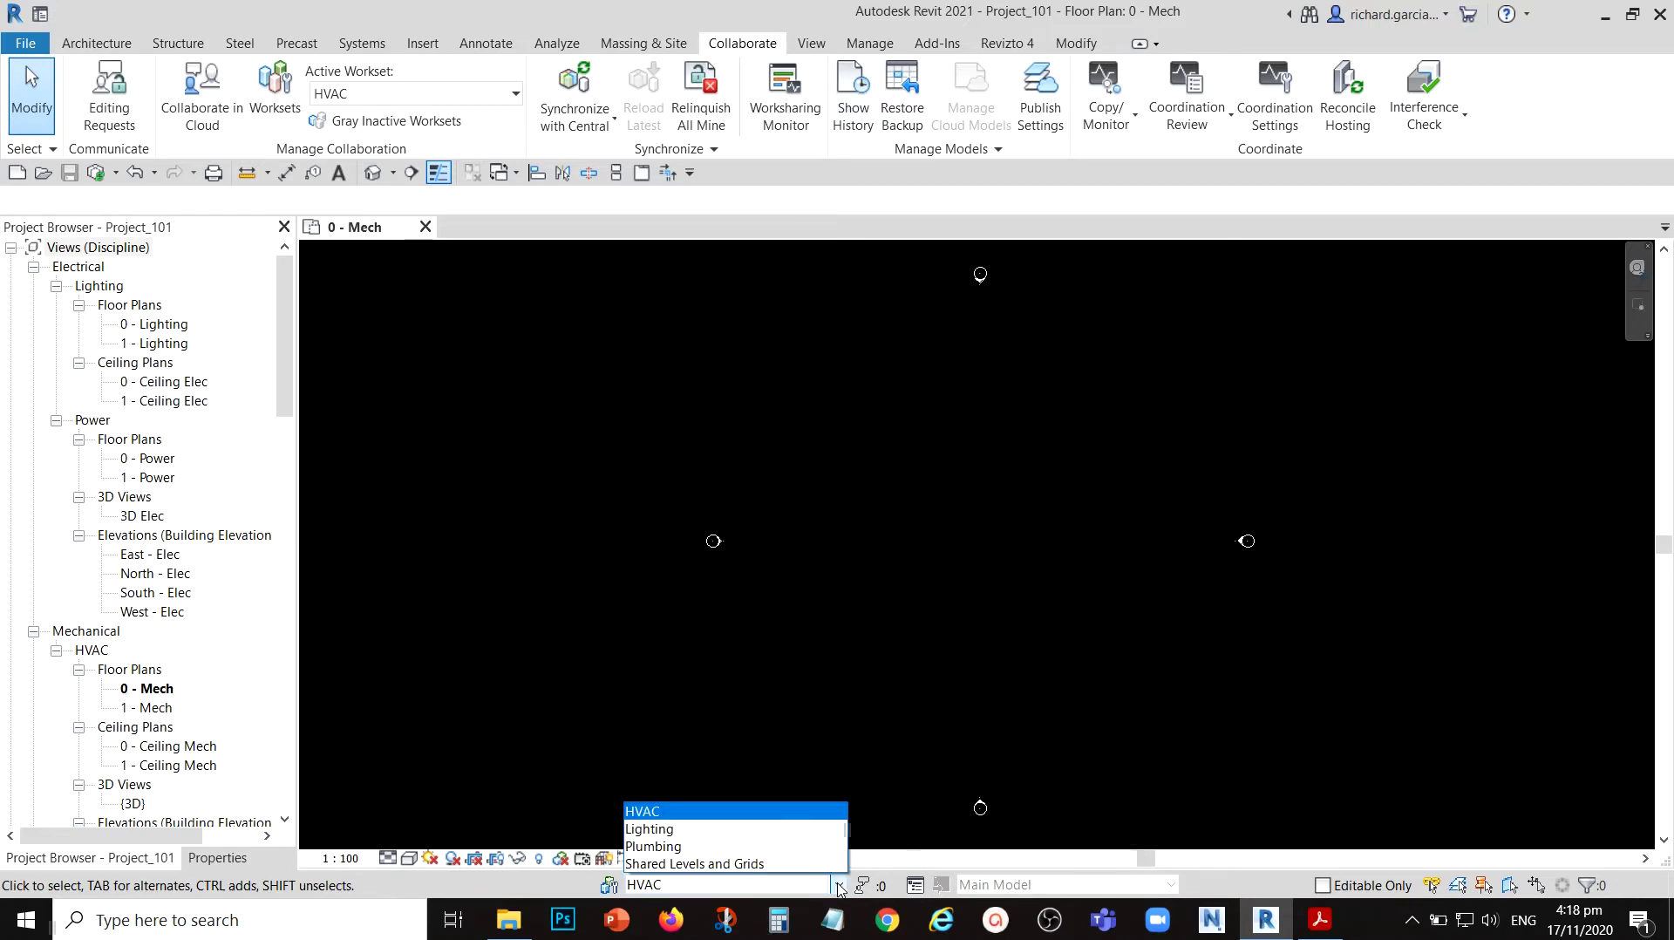
{"action": "left_click", "coordinate": [666, 812]}
{"action": "left_click", "coordinate": [833, 676]}
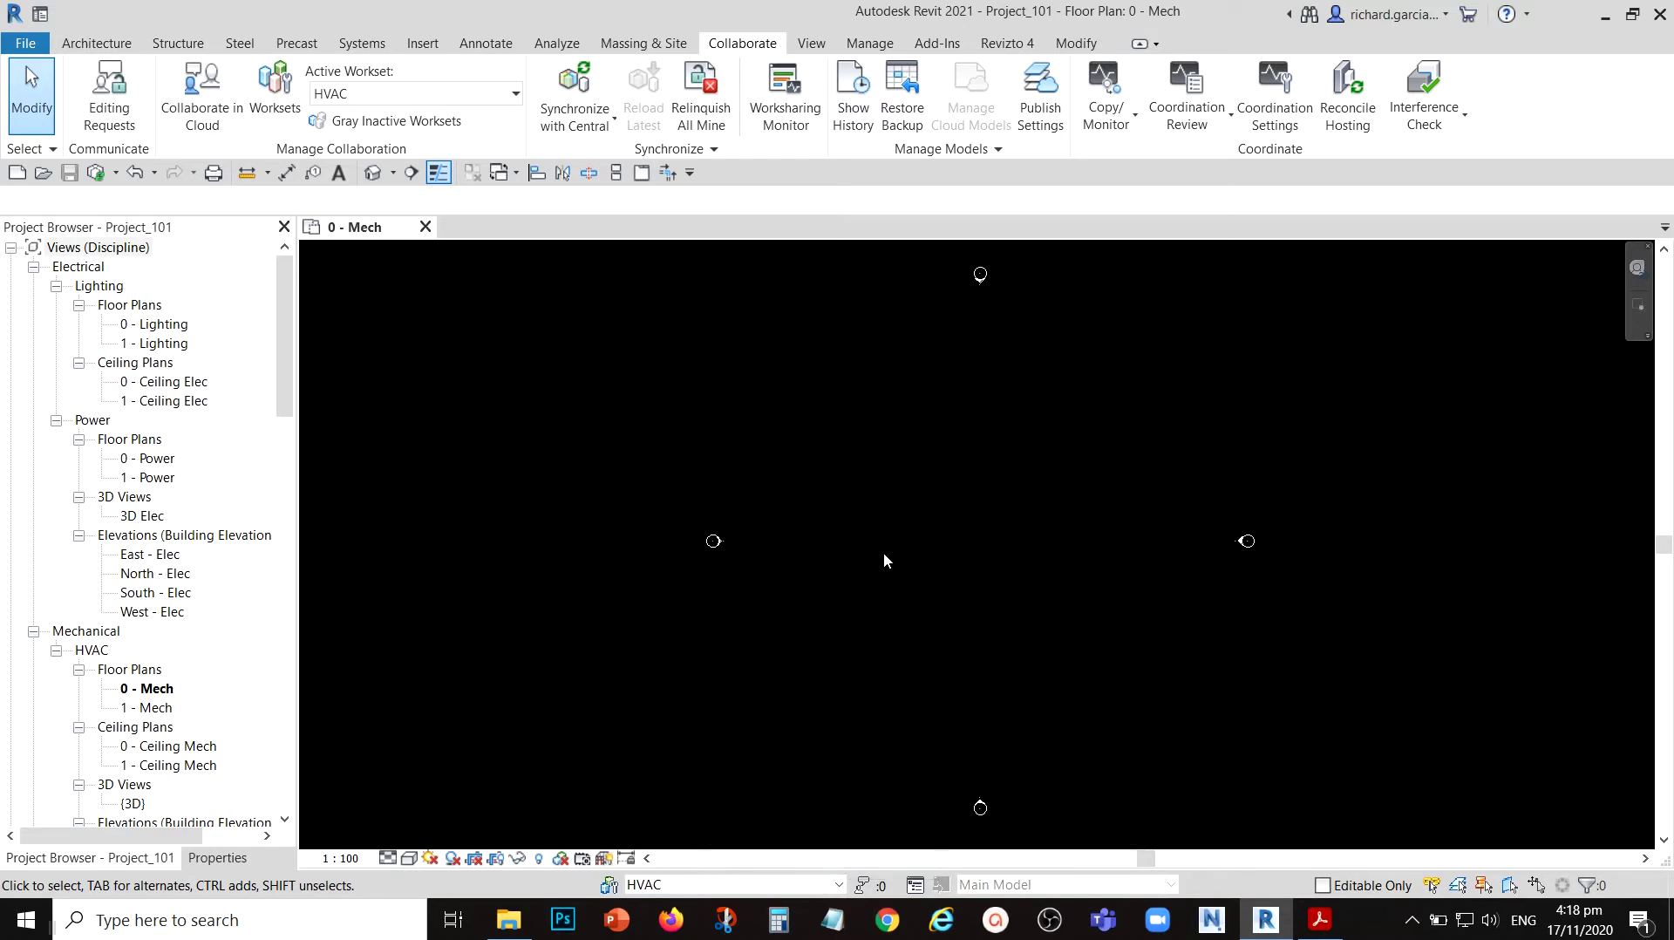
{"action": "left_click", "coordinate": [837, 884]}
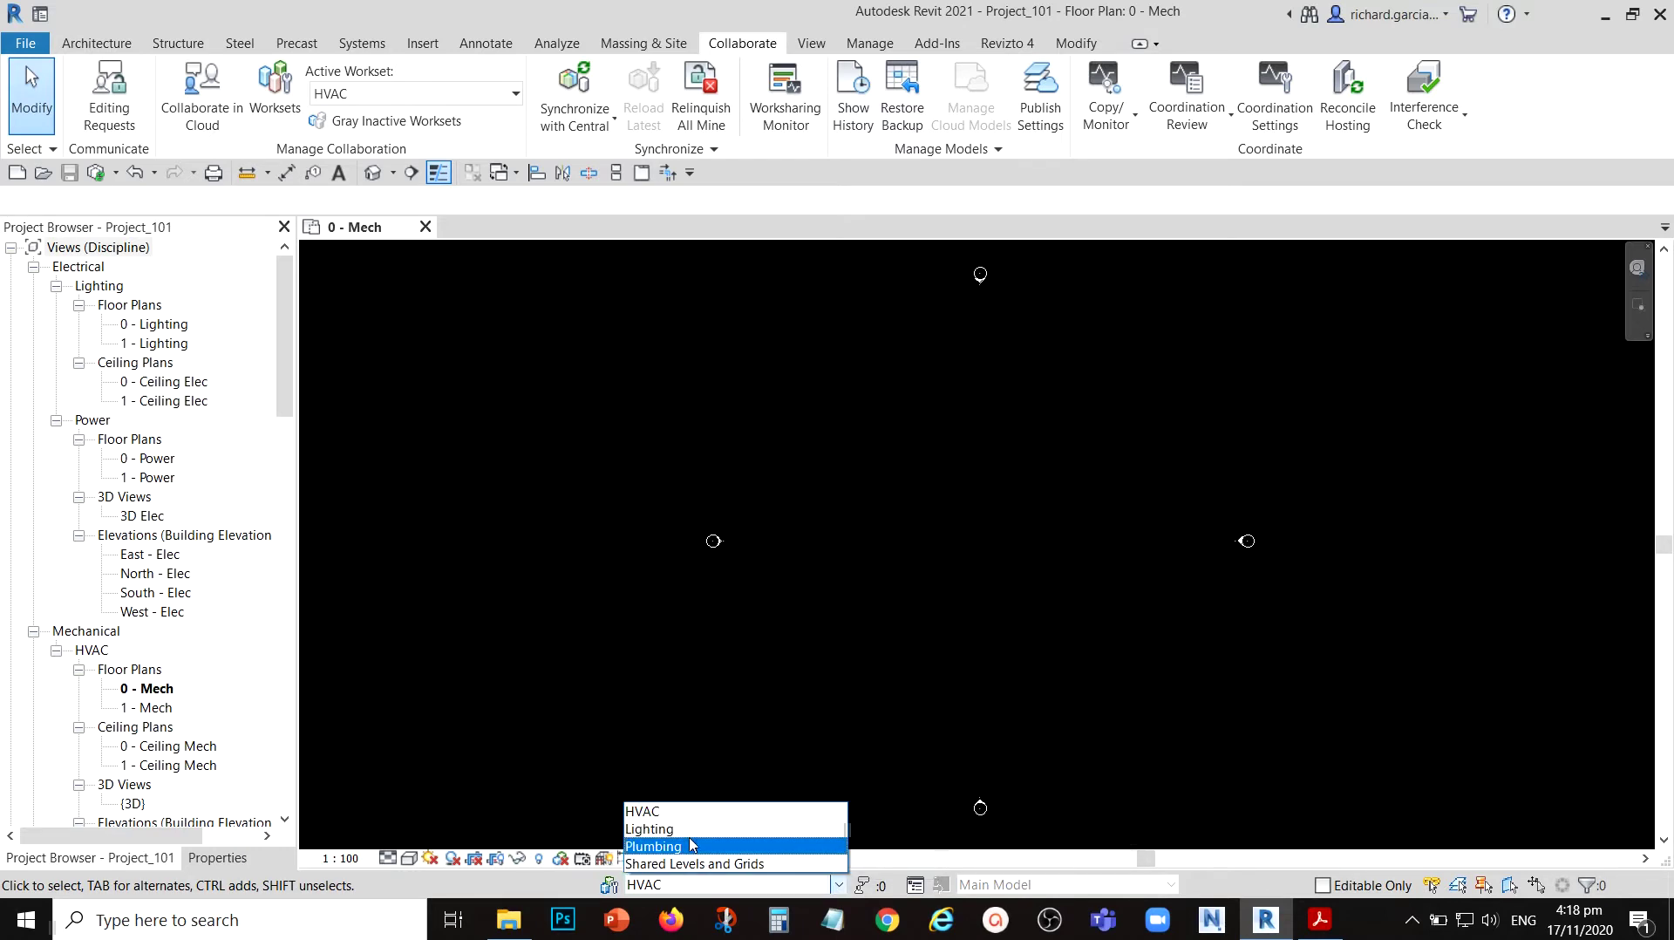
{"action": "left_click", "coordinate": [689, 844]}
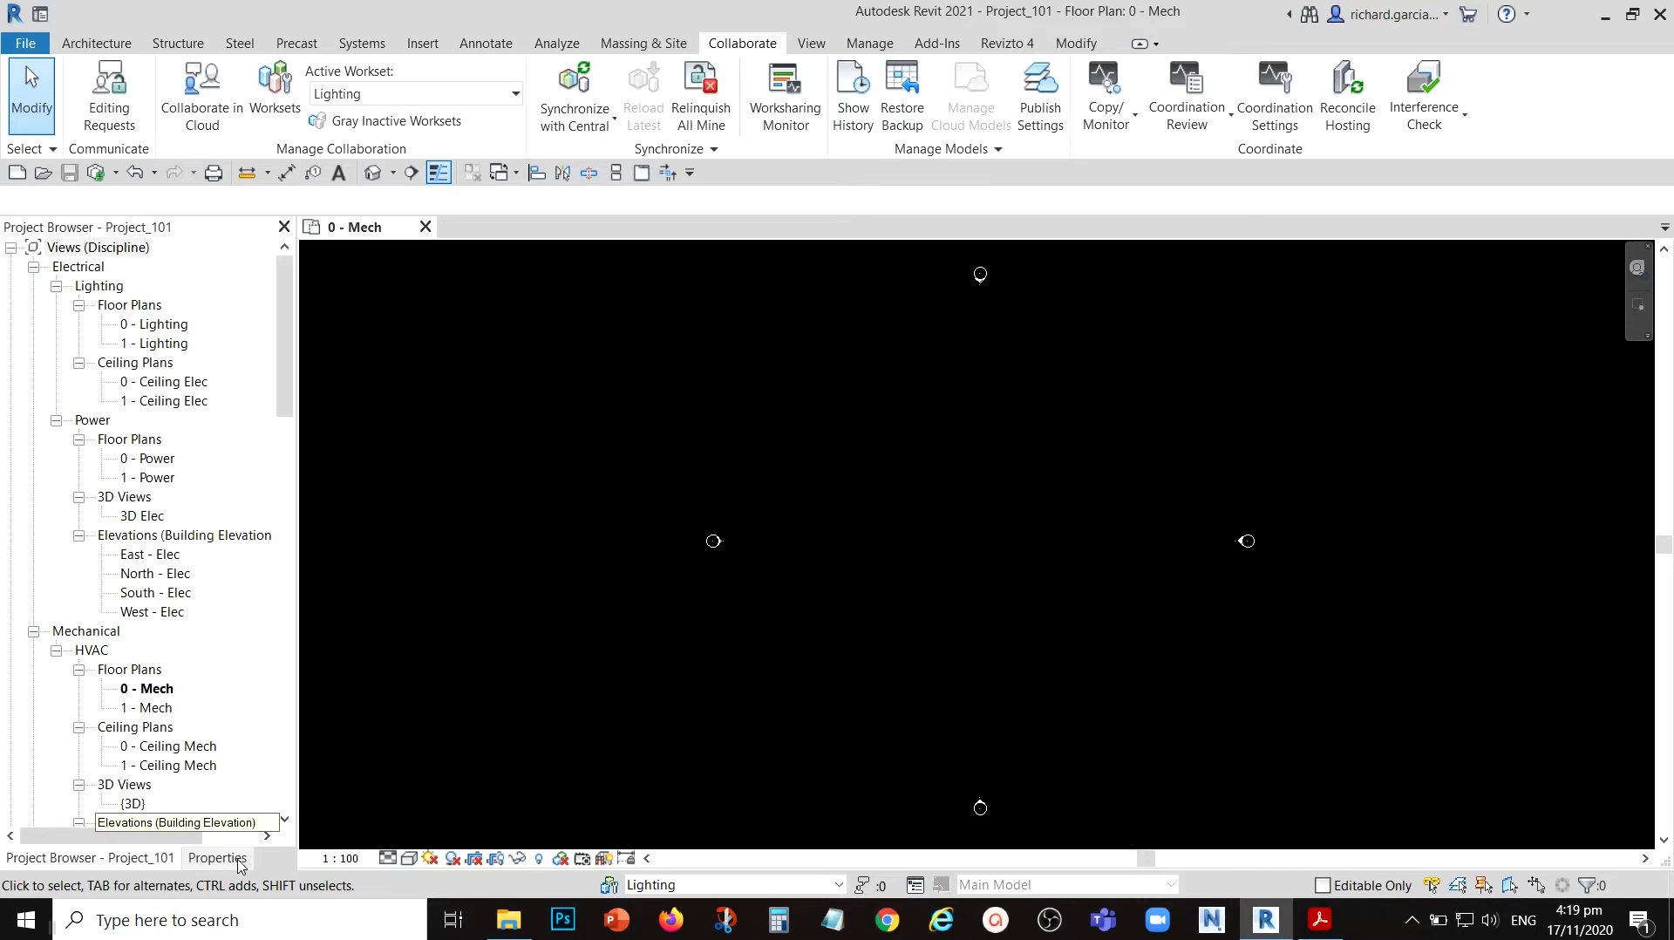
- Draw a horizontal 300 x 300 mm rectangular supply air duct about 3200 mm long in the 0 - Mech plan
{"action": "left_click", "coordinate": [218, 858]}
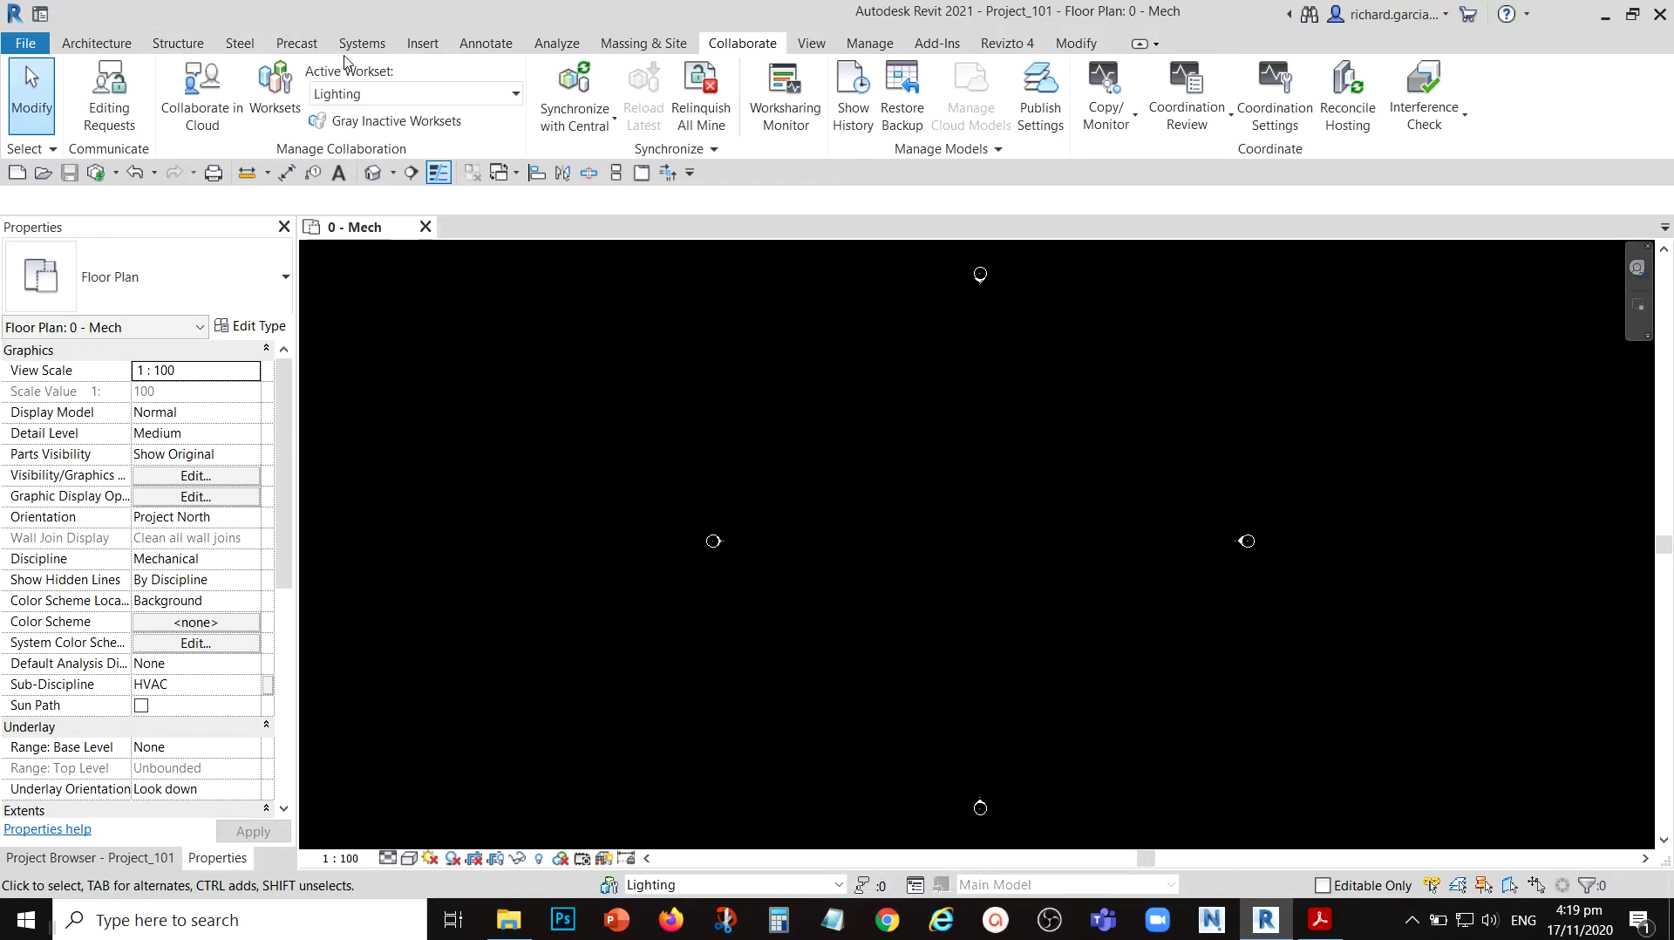
{"action": "left_click", "coordinate": [361, 43]}
{"action": "left_click", "coordinate": [85, 91]}
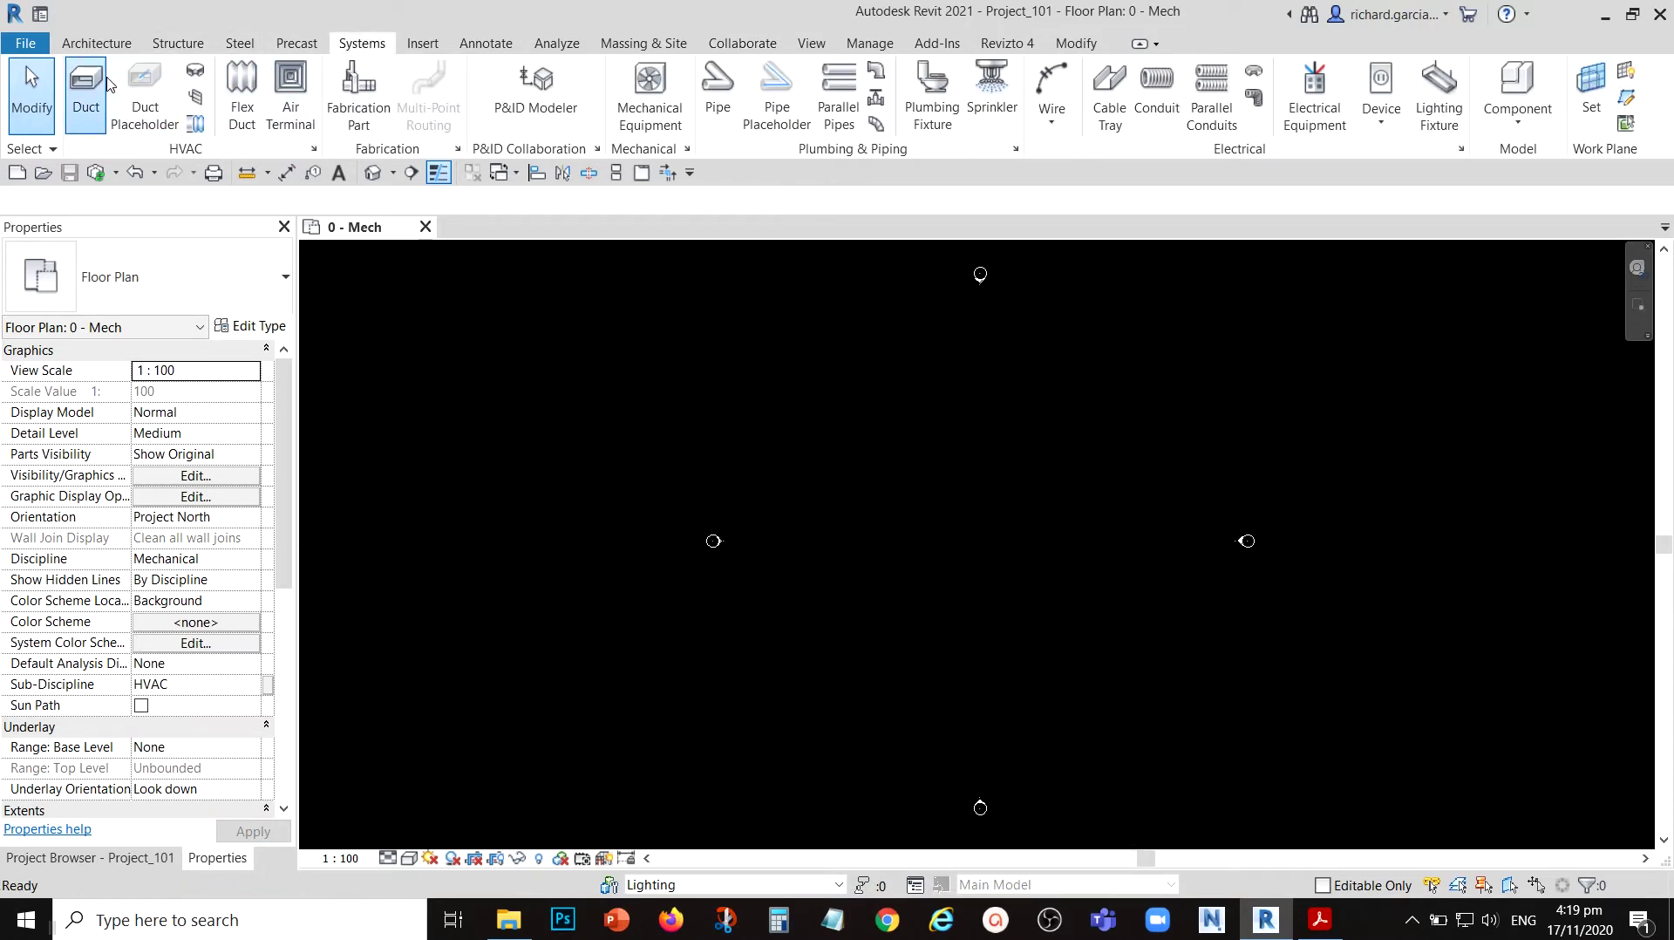
{"action": "left_click", "coordinate": [960, 525]}
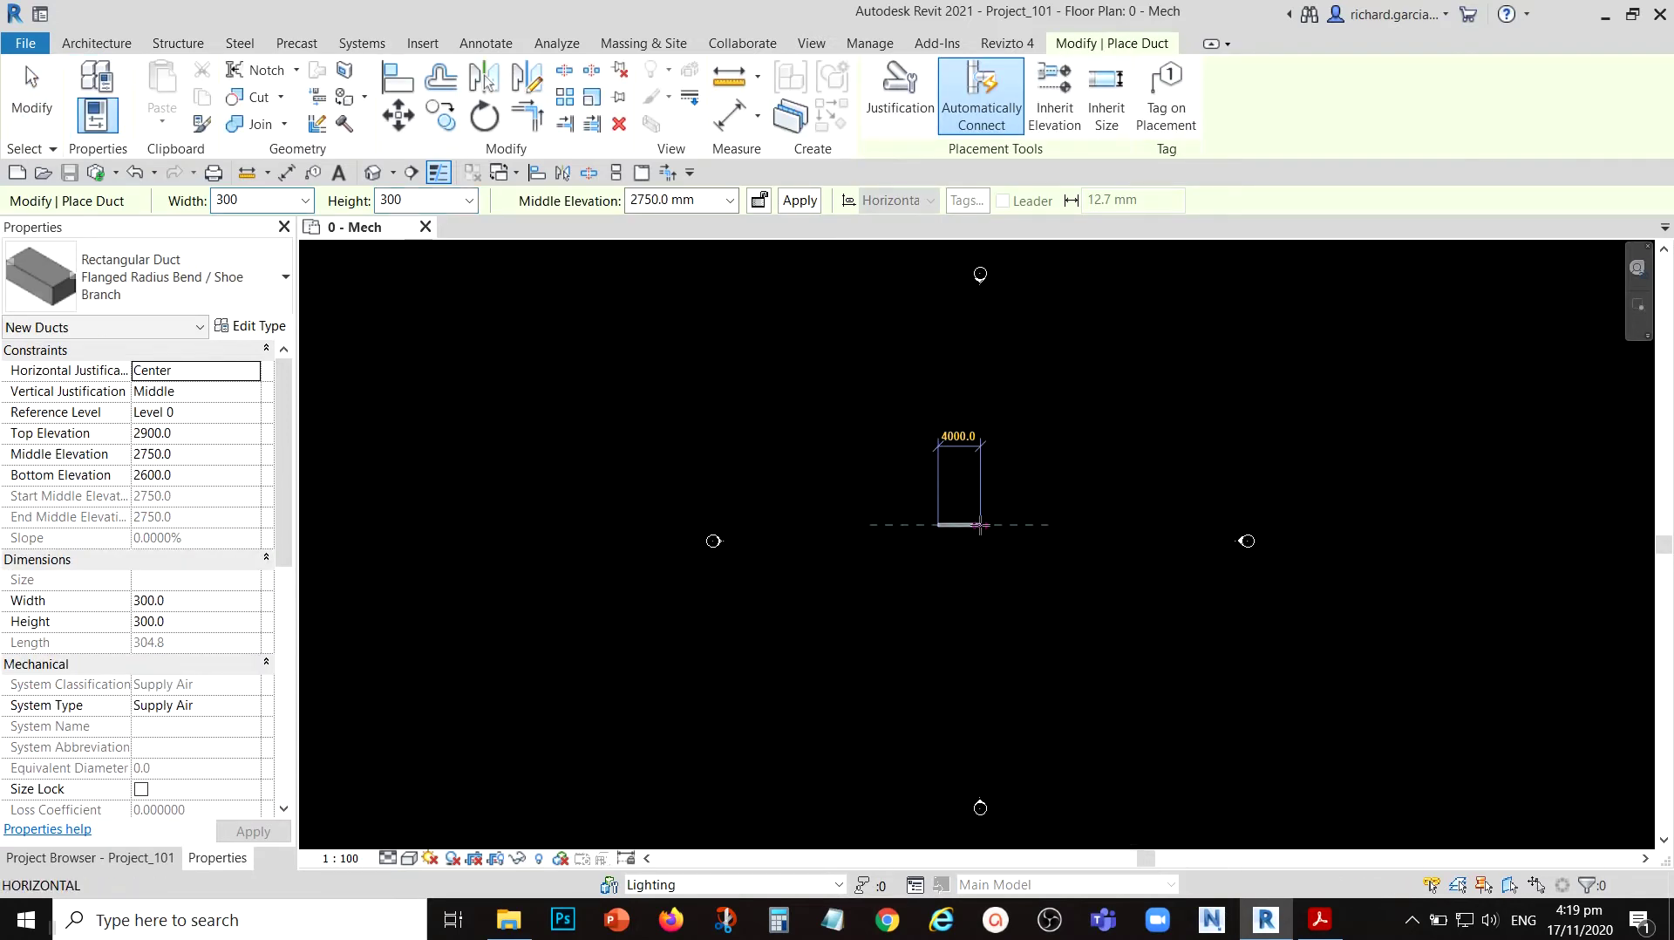
{"action": "left_click", "coordinate": [959, 525]}
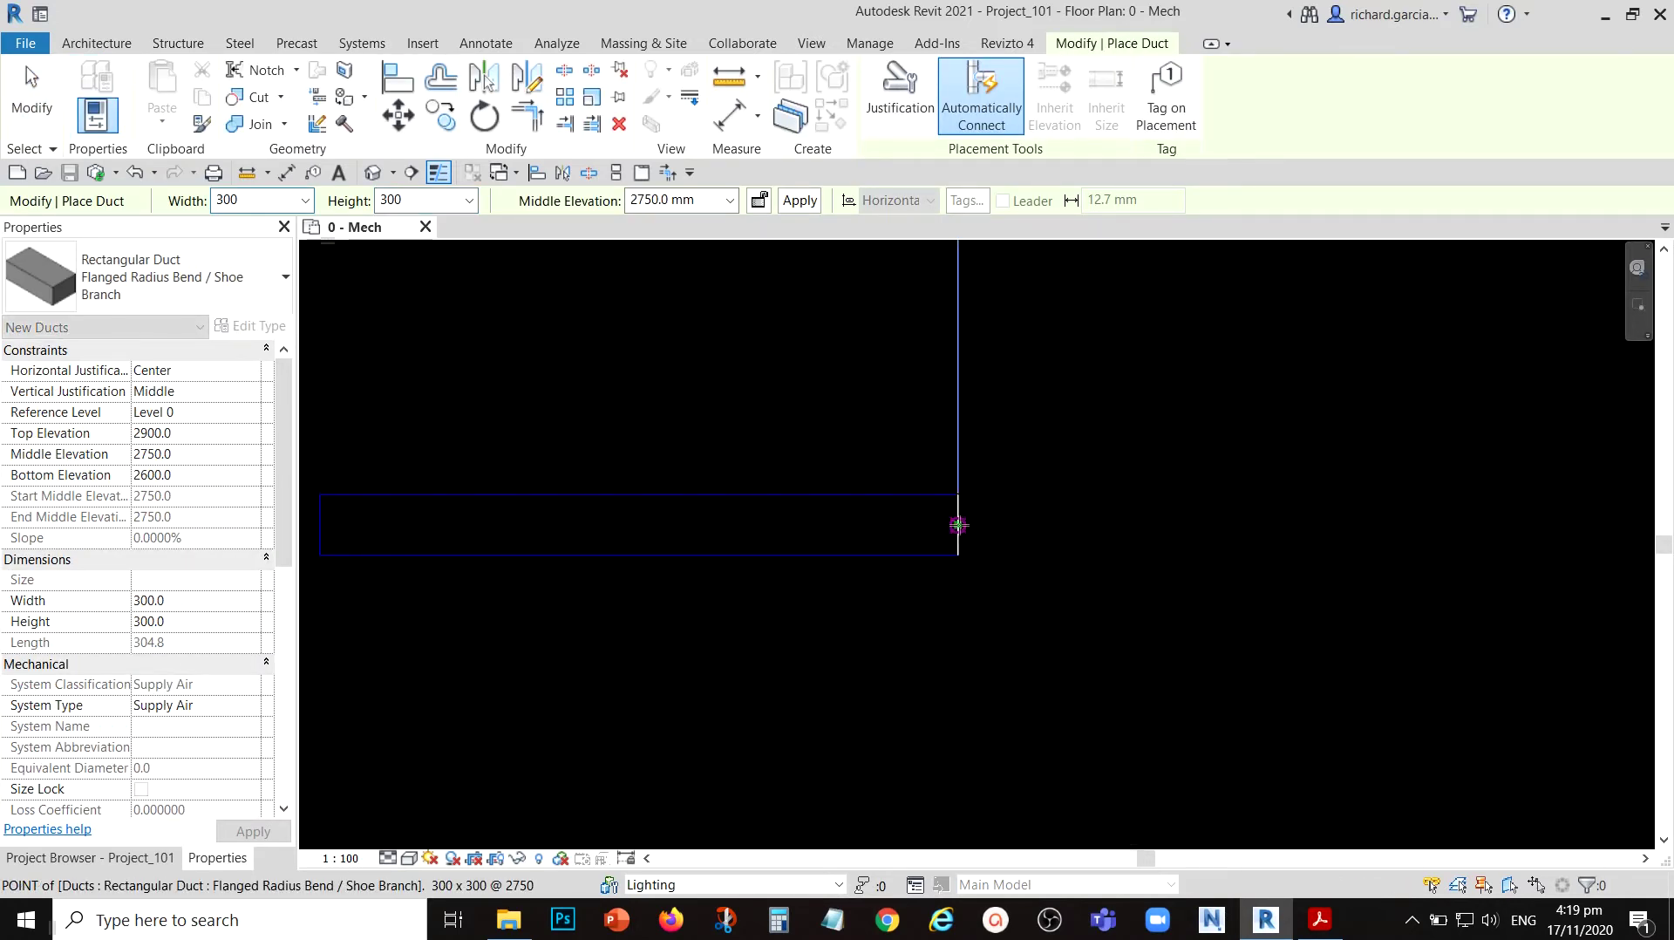
{"action": "left_click", "coordinate": [30, 87]}
- Reassign the new rectangular duct to the HVAC workset in its identity data
{"action": "scroll", "coordinate": [587, 433], "scroll_direction": "down", "scroll_amount": 2}
{"action": "left_click", "coordinate": [665, 524]}
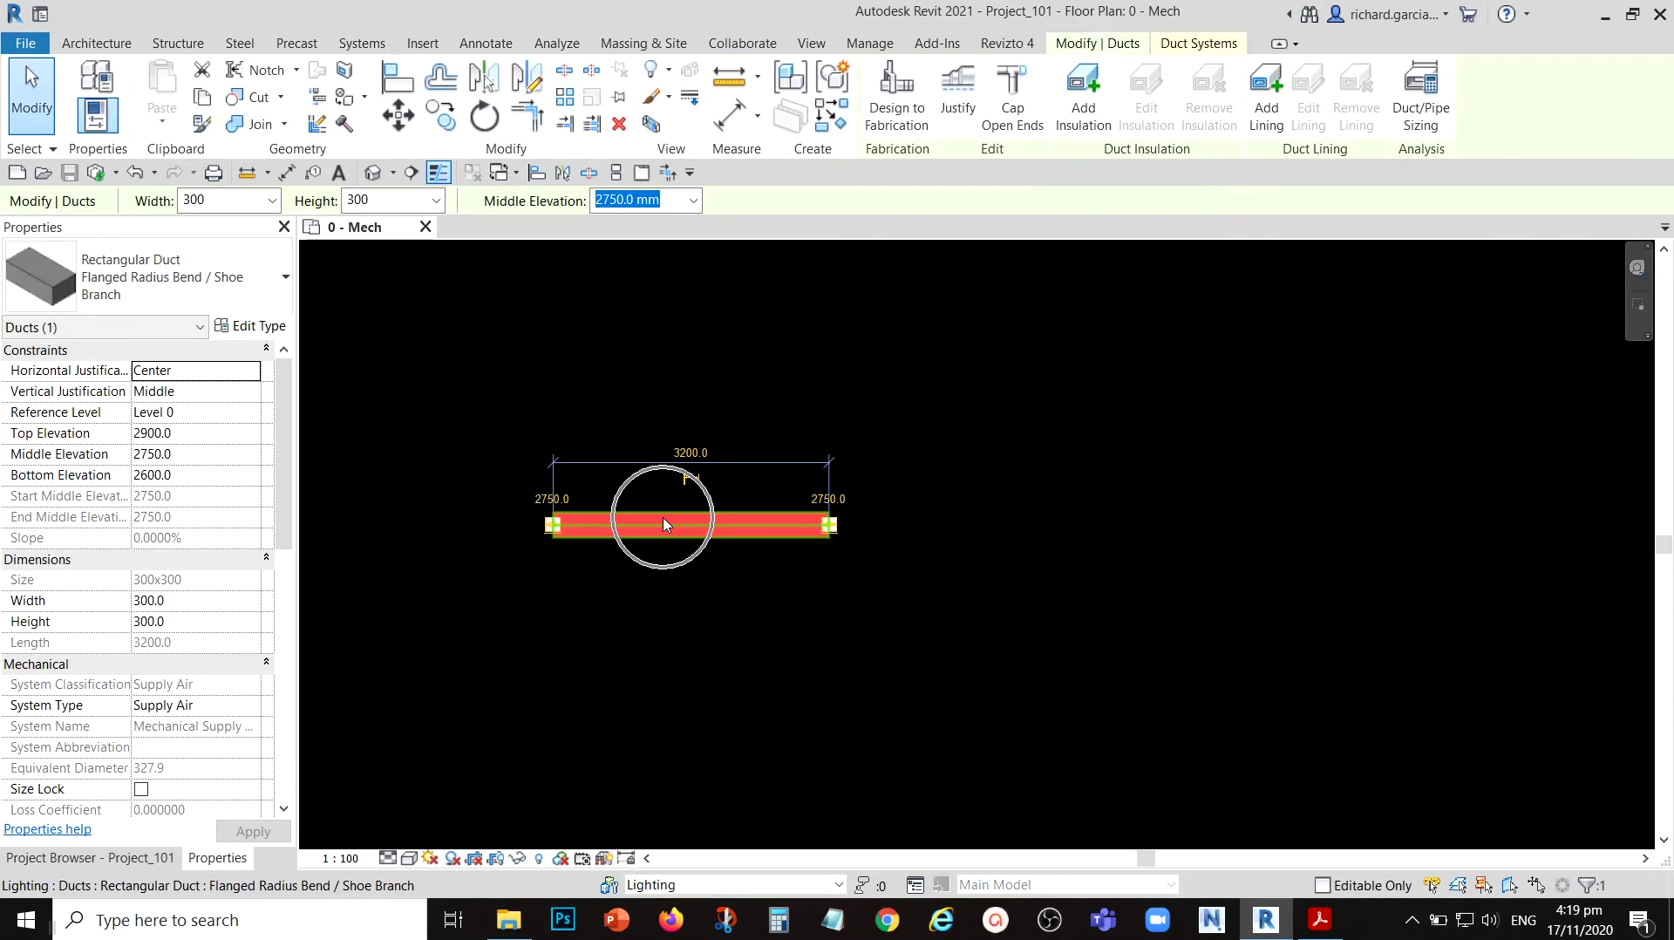
{"action": "scroll", "coordinate": [122, 743], "scroll_direction": "down", "scroll_amount": 2}
{"action": "scroll", "coordinate": [122, 744], "scroll_direction": "down", "scroll_amount": 4}
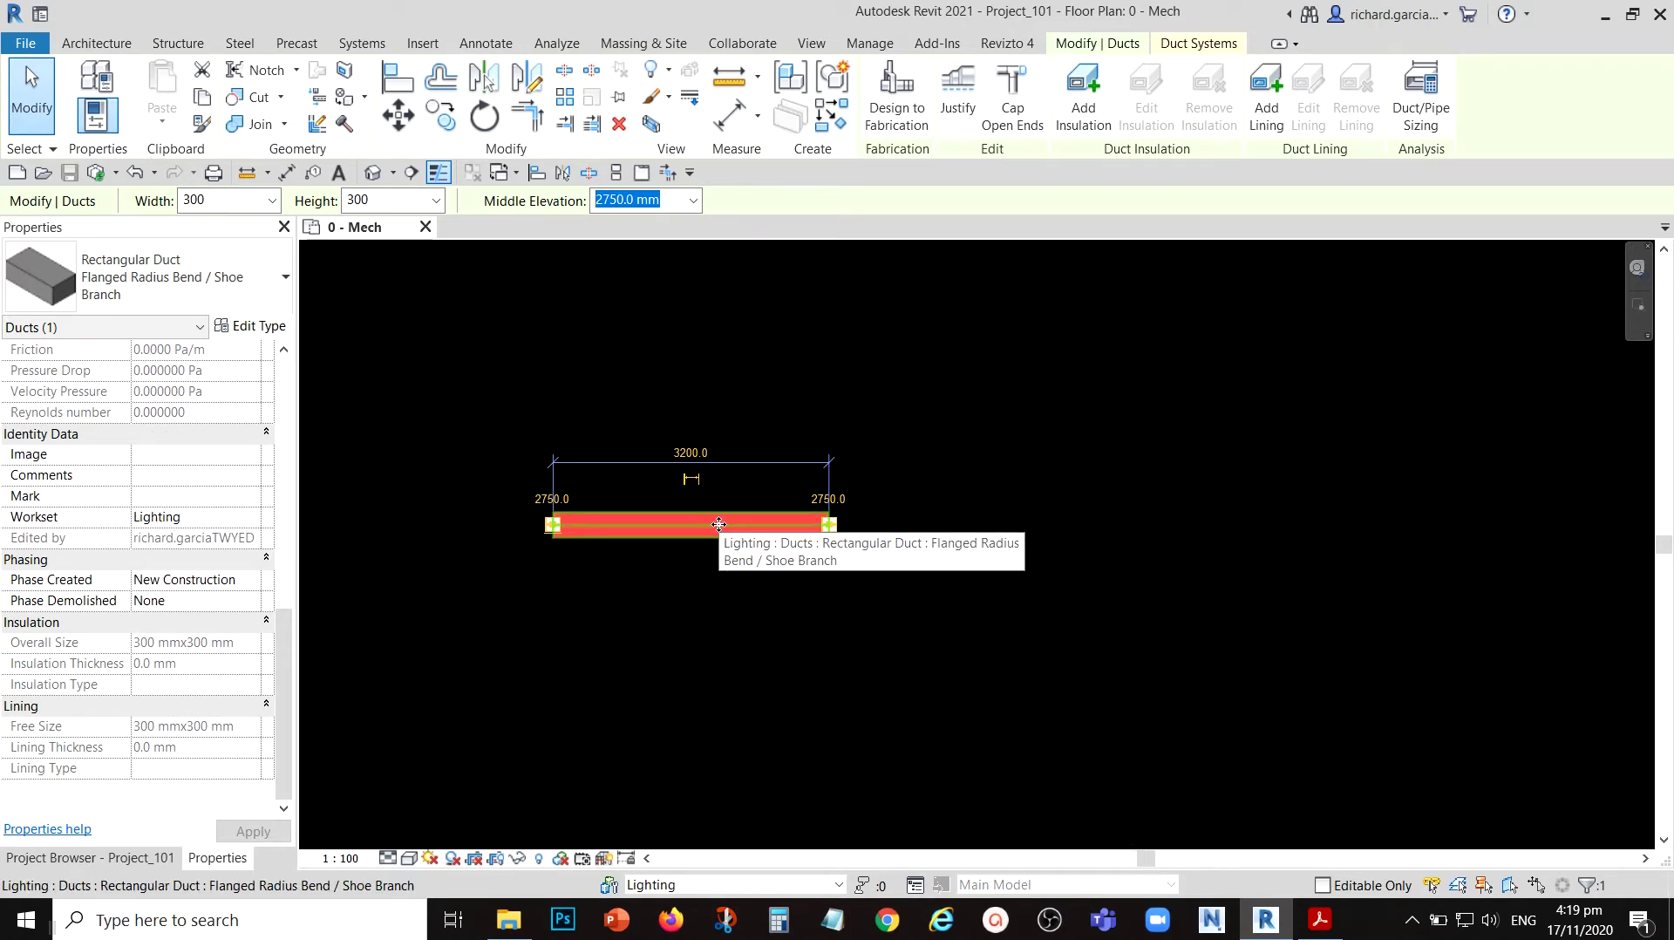
{"action": "left_click", "coordinate": [254, 519]}
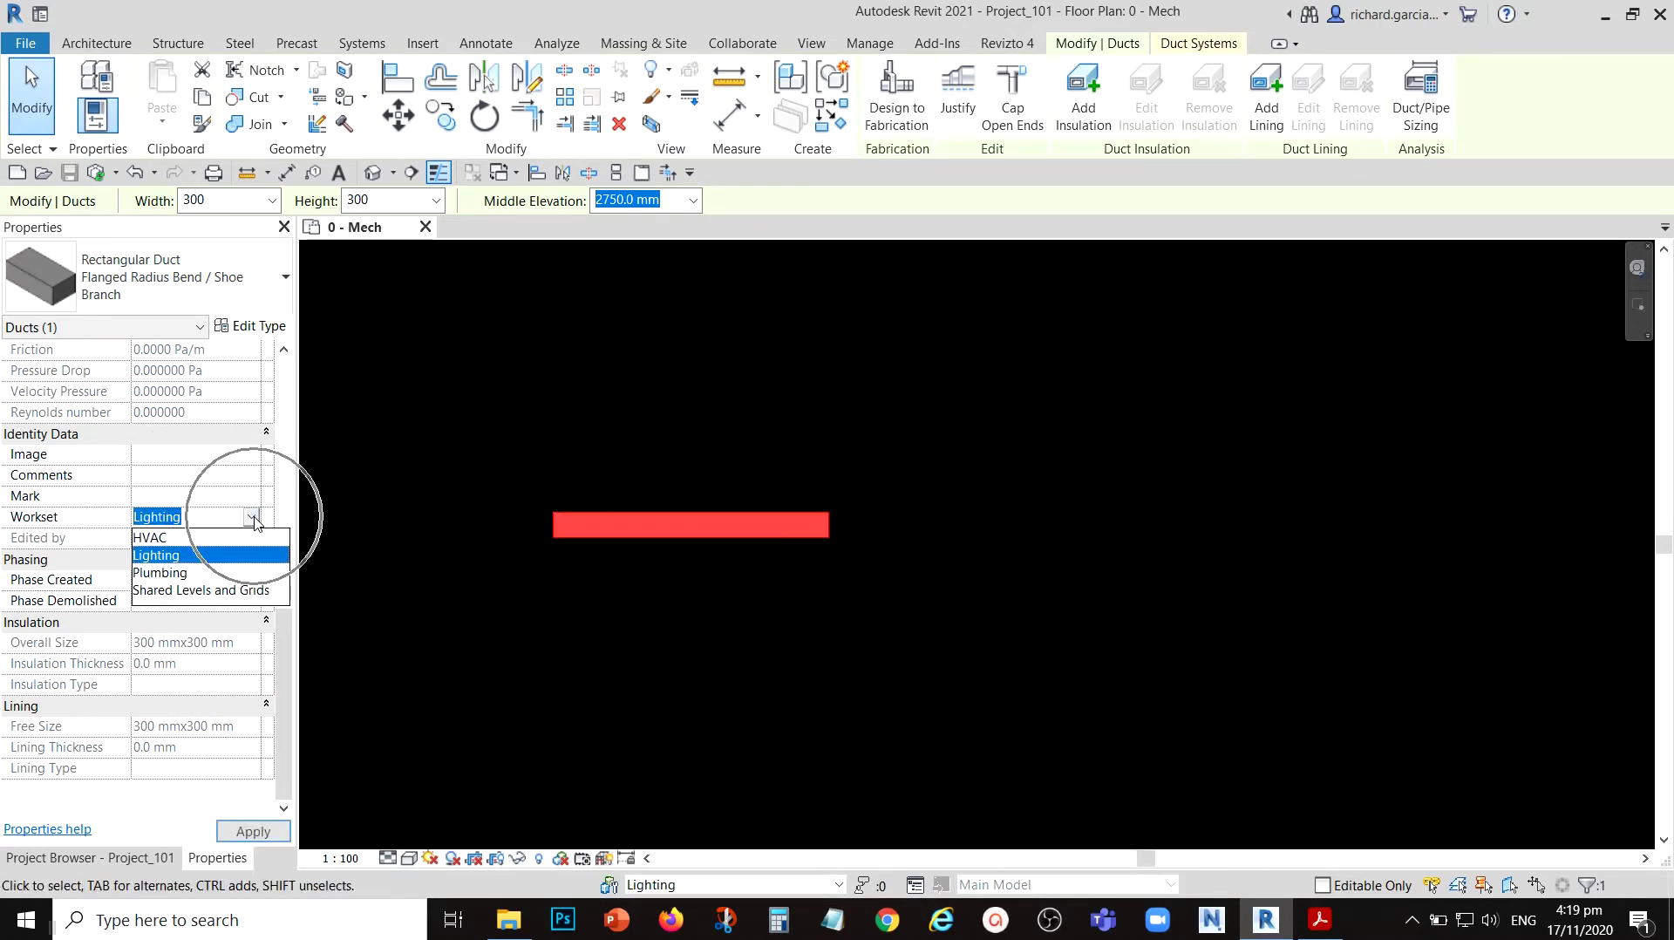
{"action": "left_click", "coordinate": [179, 538]}
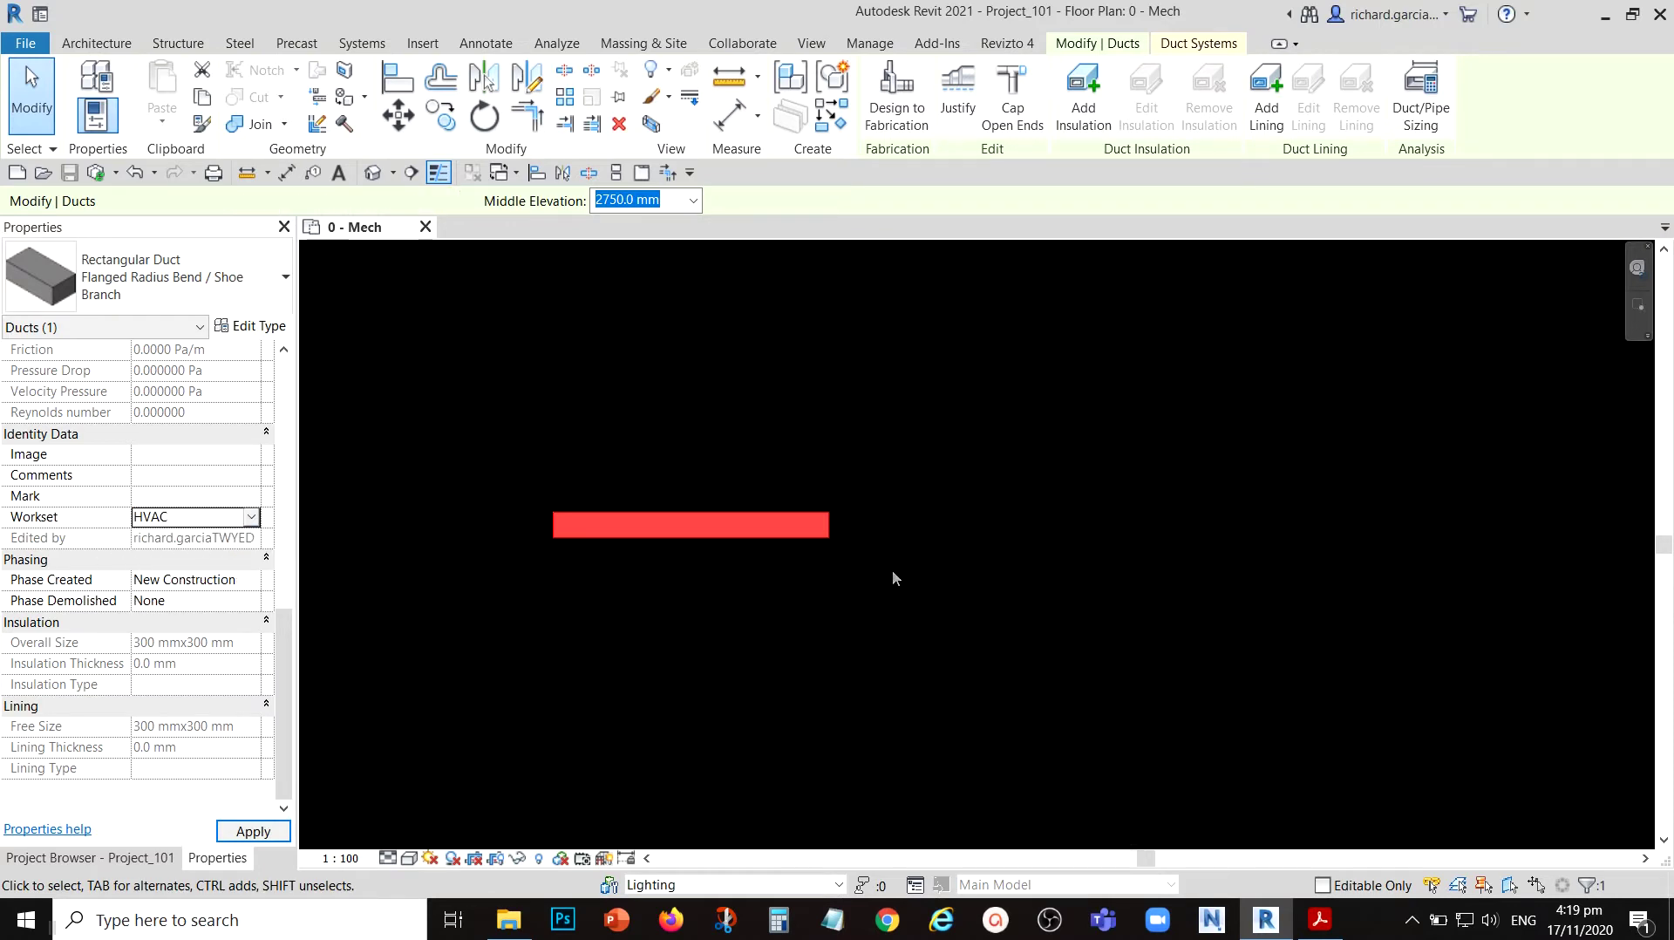
- Delete the duct from the 0 - Mech plan and review the project's worksets without changing them
{"action": "left_click", "coordinate": [1010, 621]}
{"action": "middle_click_drag", "start_coordinate": [835, 621], "coordinate": [985, 624]}
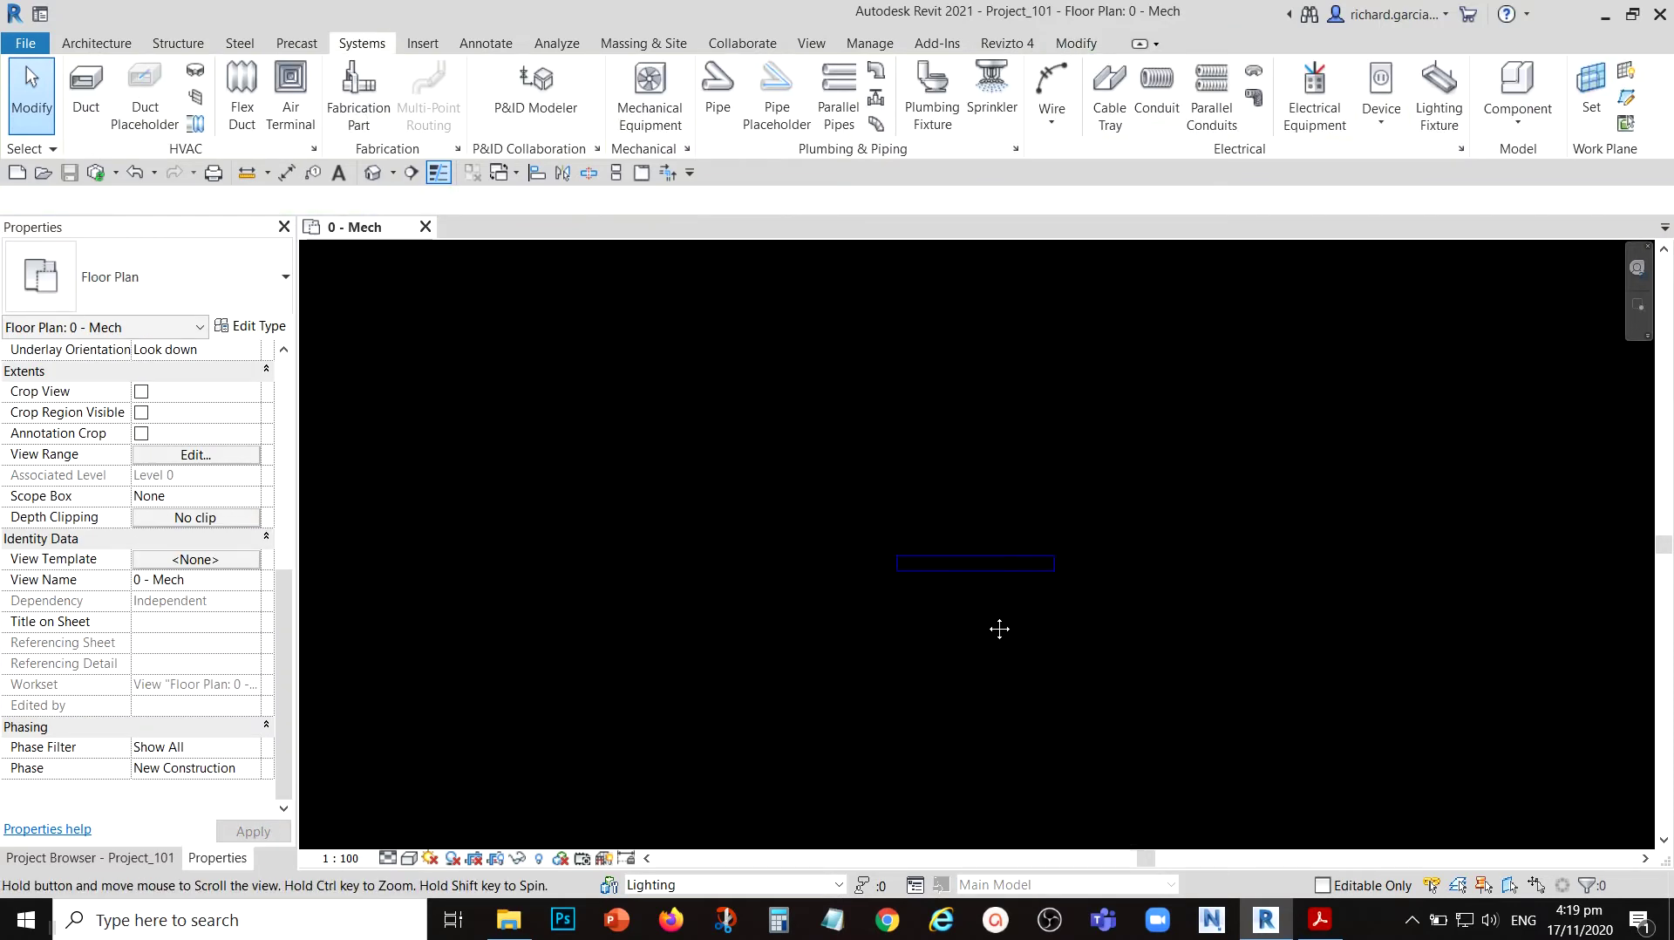
{"action": "left_click", "coordinate": [990, 584]}
{"action": "key", "text": "Delete"}
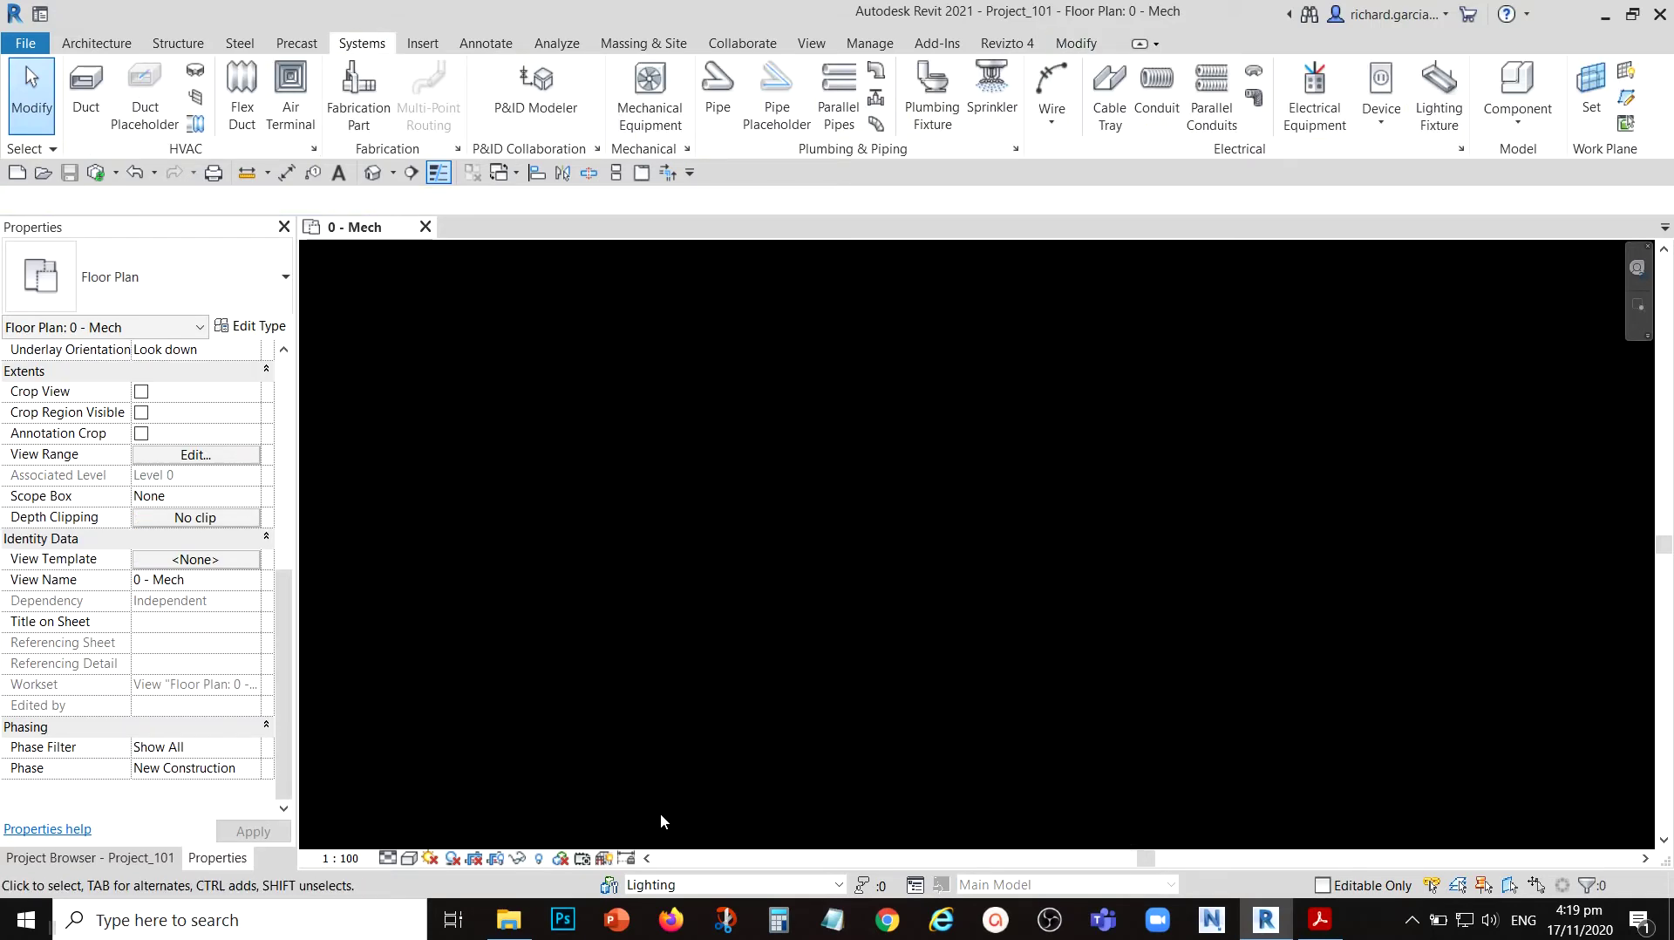
{"action": "left_click", "coordinate": [609, 884]}
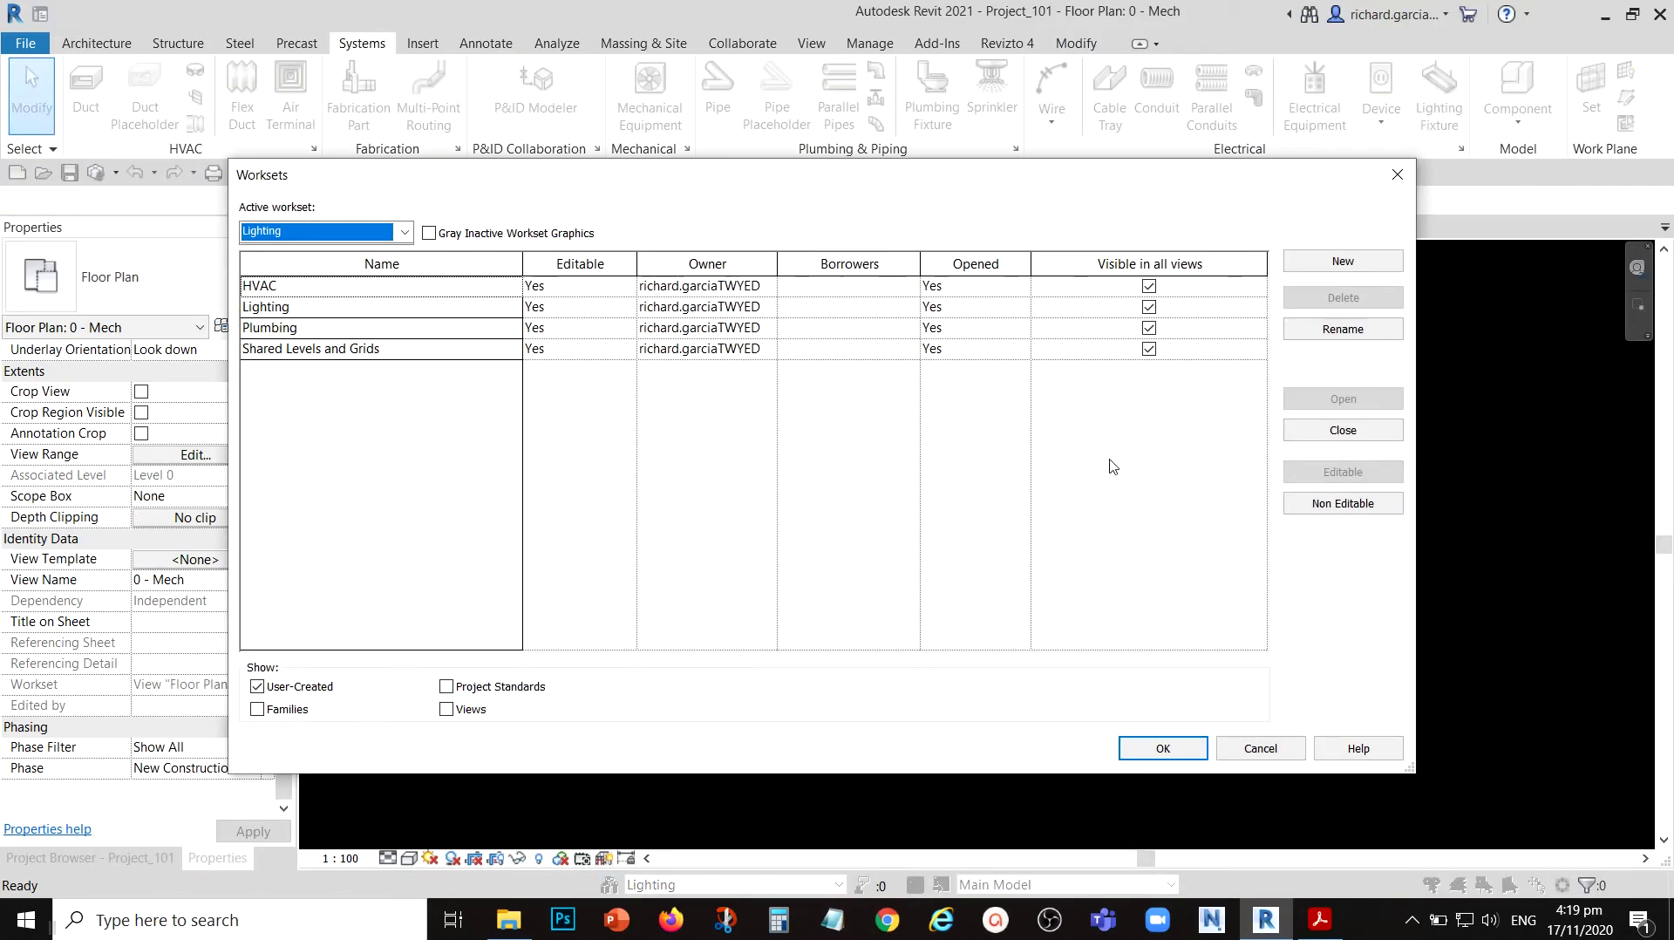
{"action": "left_click", "coordinate": [1260, 748]}
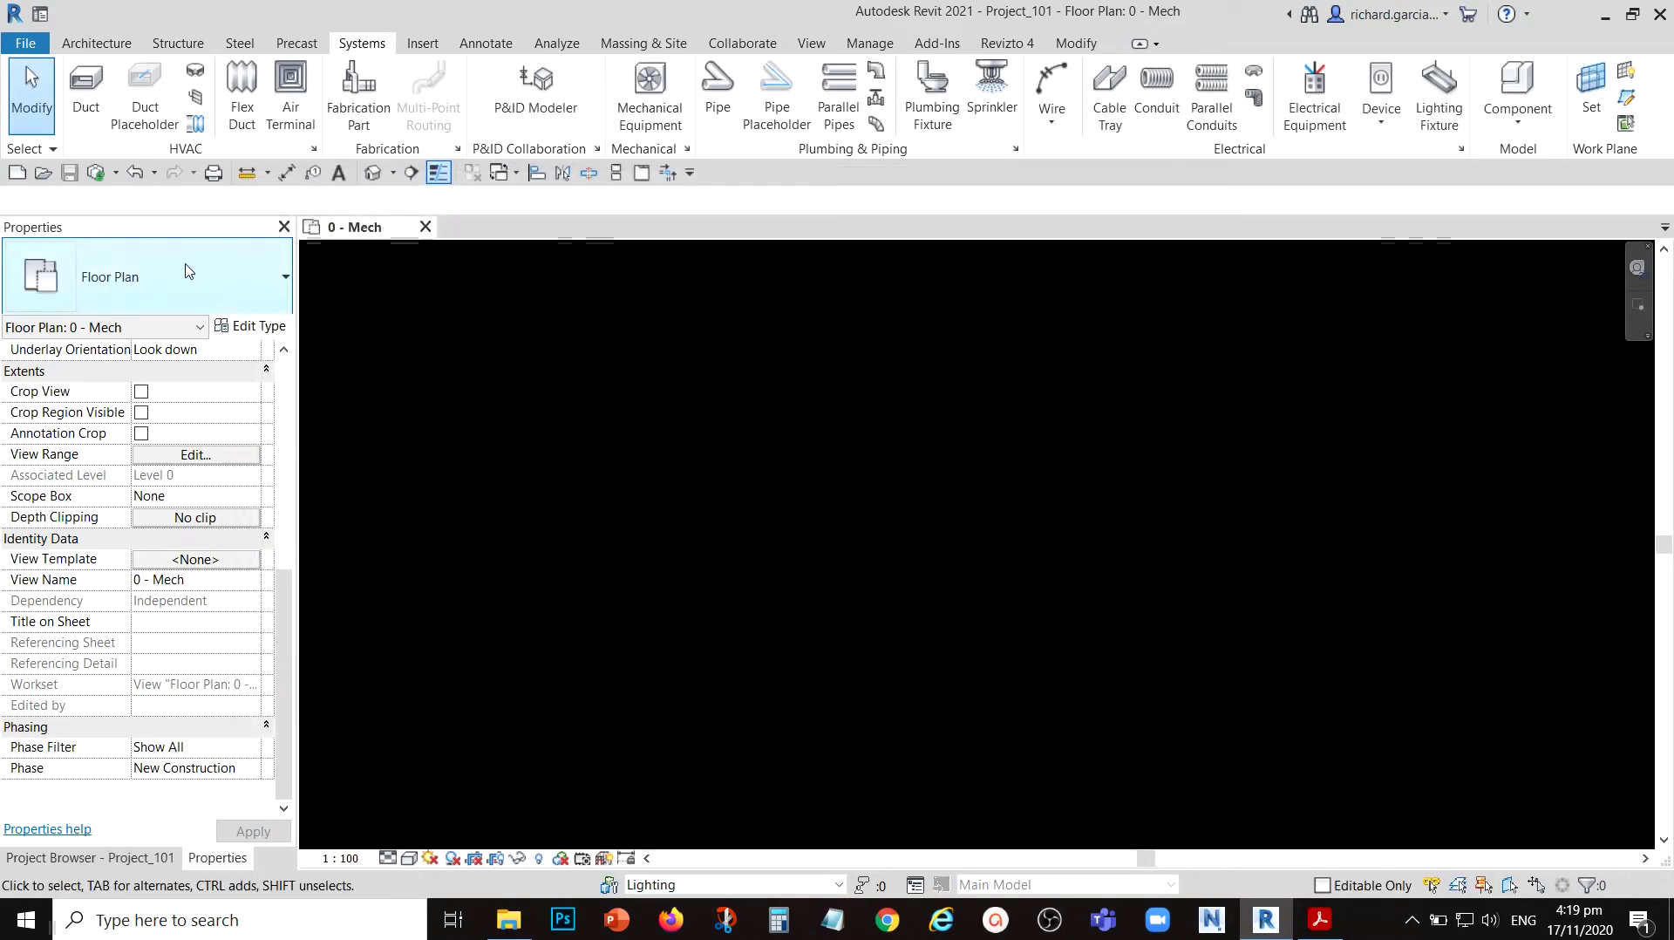
- Synchronize Project_101 with the central model, relinquishing the user-created worksets
{"action": "left_click", "coordinate": [117, 174]}
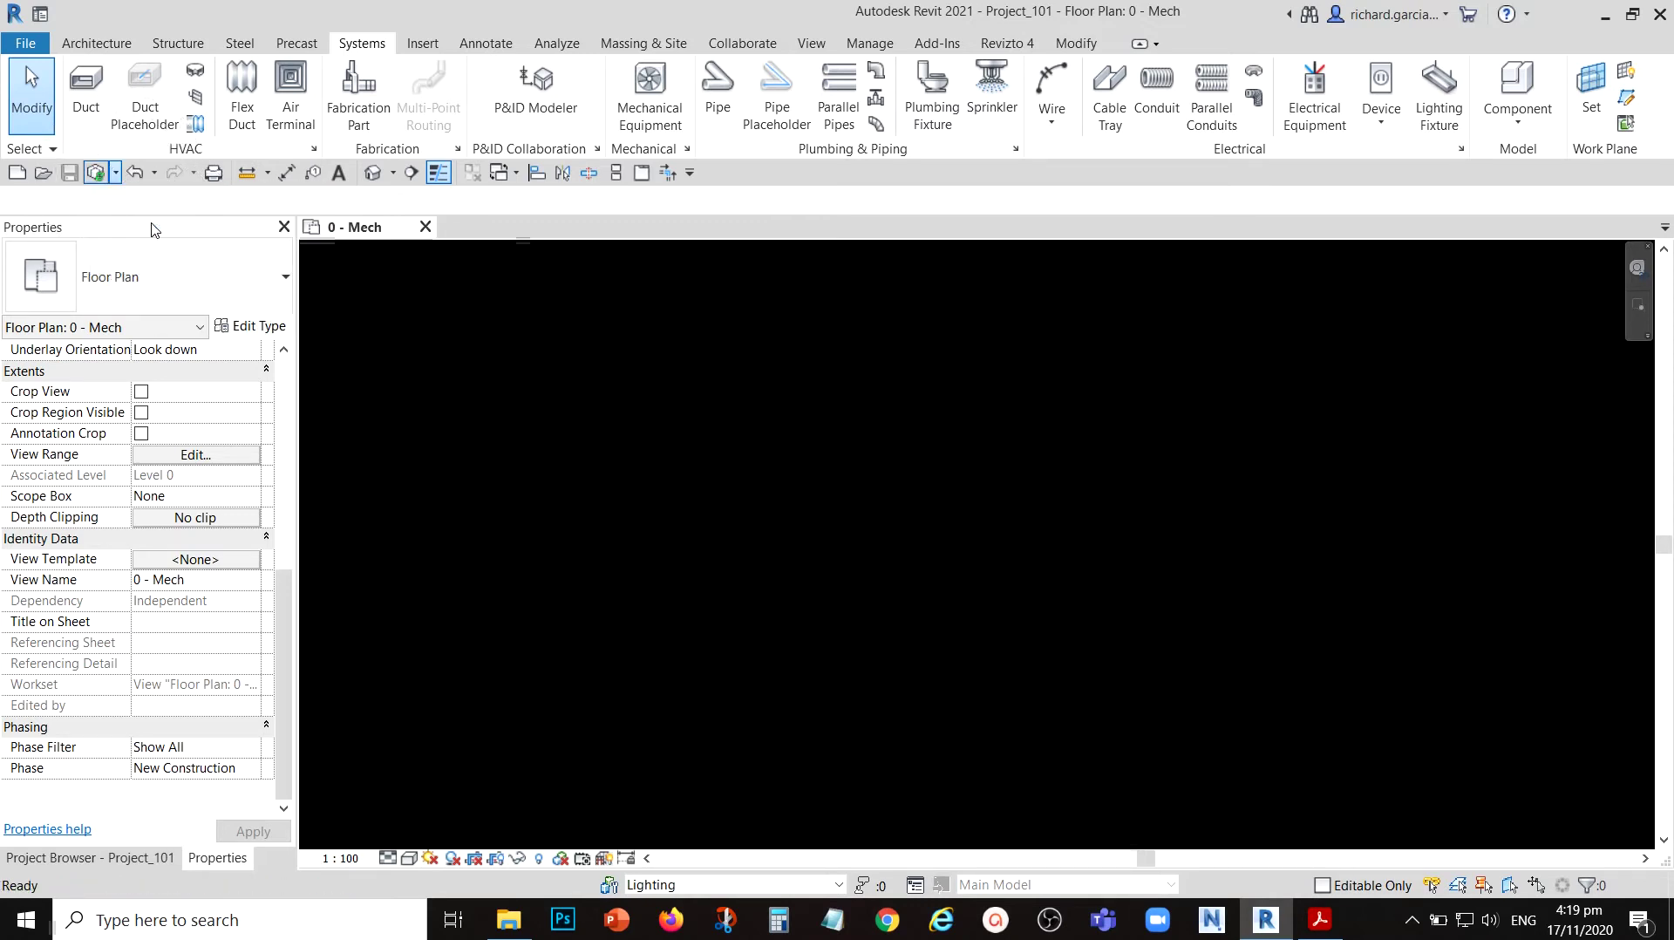
{"action": "left_click", "coordinate": [150, 217]}
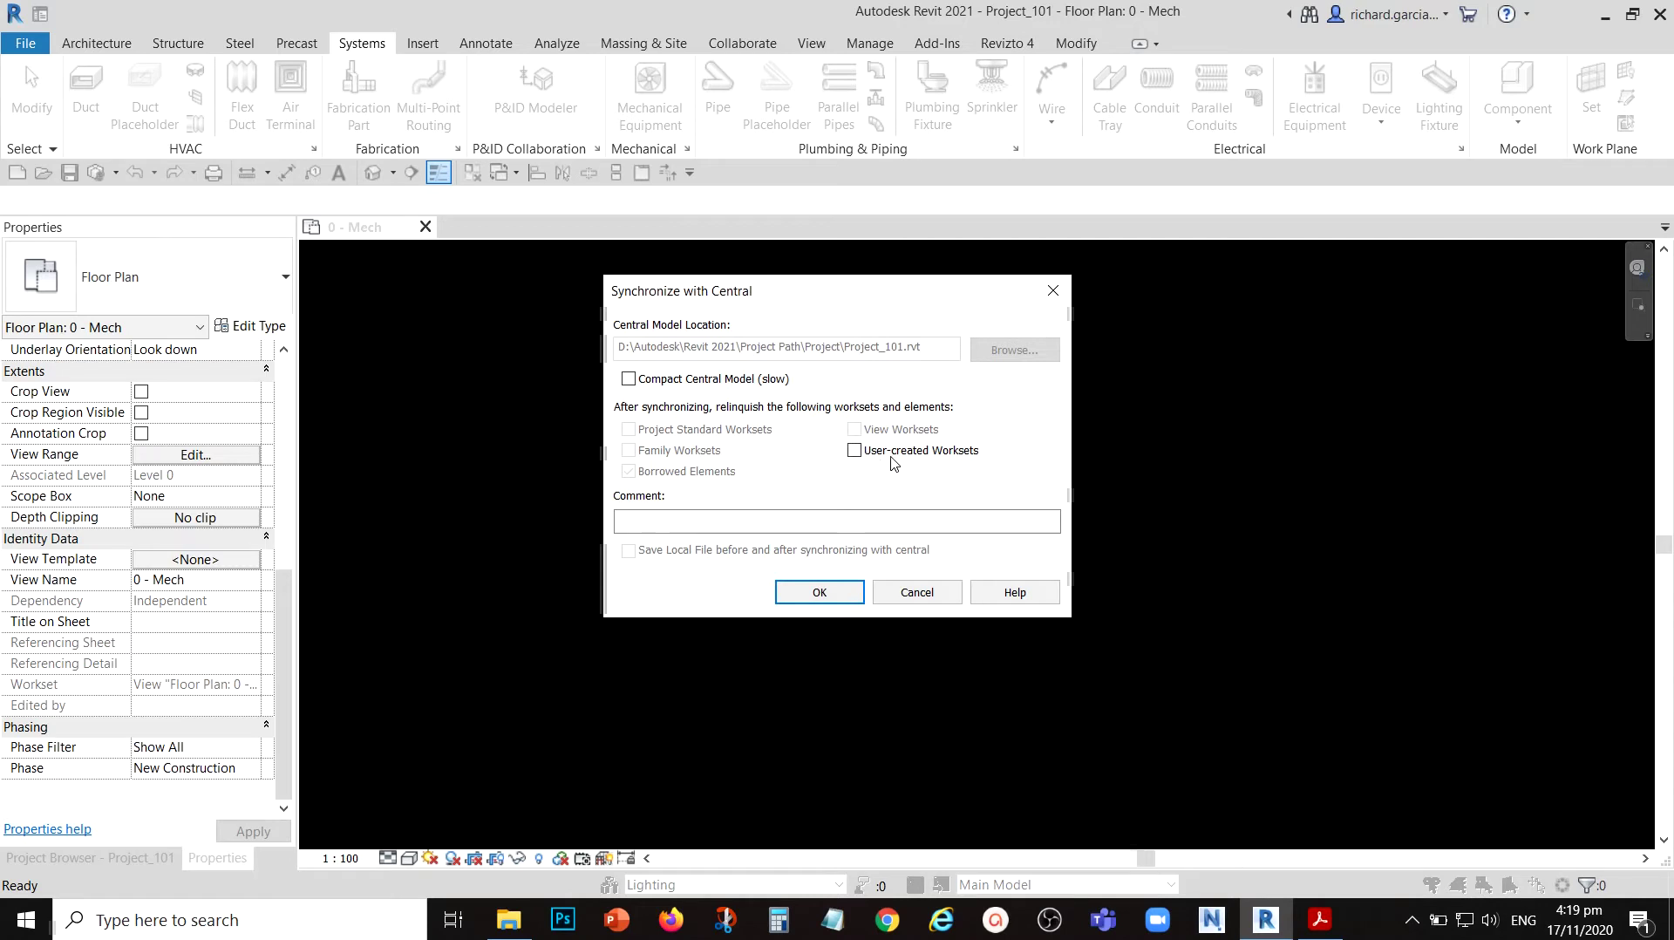
{"action": "key", "text": "ctrl"}
{"action": "key", "text": "ctrl"}
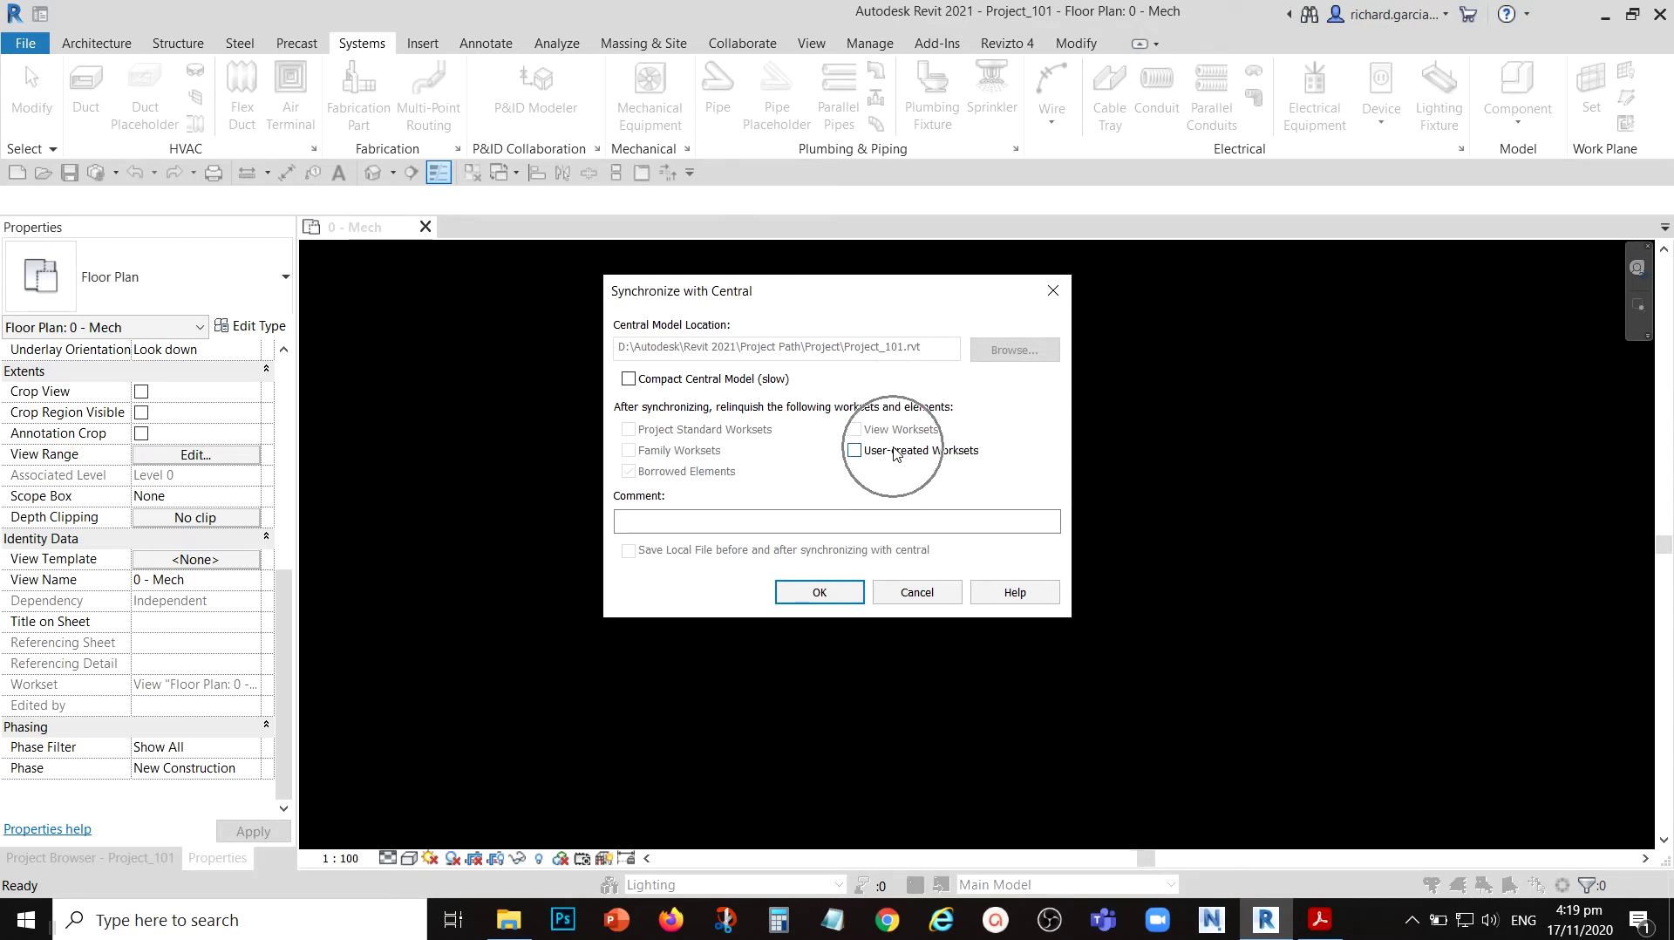
{"action": "left_click", "coordinate": [854, 450]}
{"action": "key", "text": "ctrl"}
{"action": "key", "text": "ctrl"}
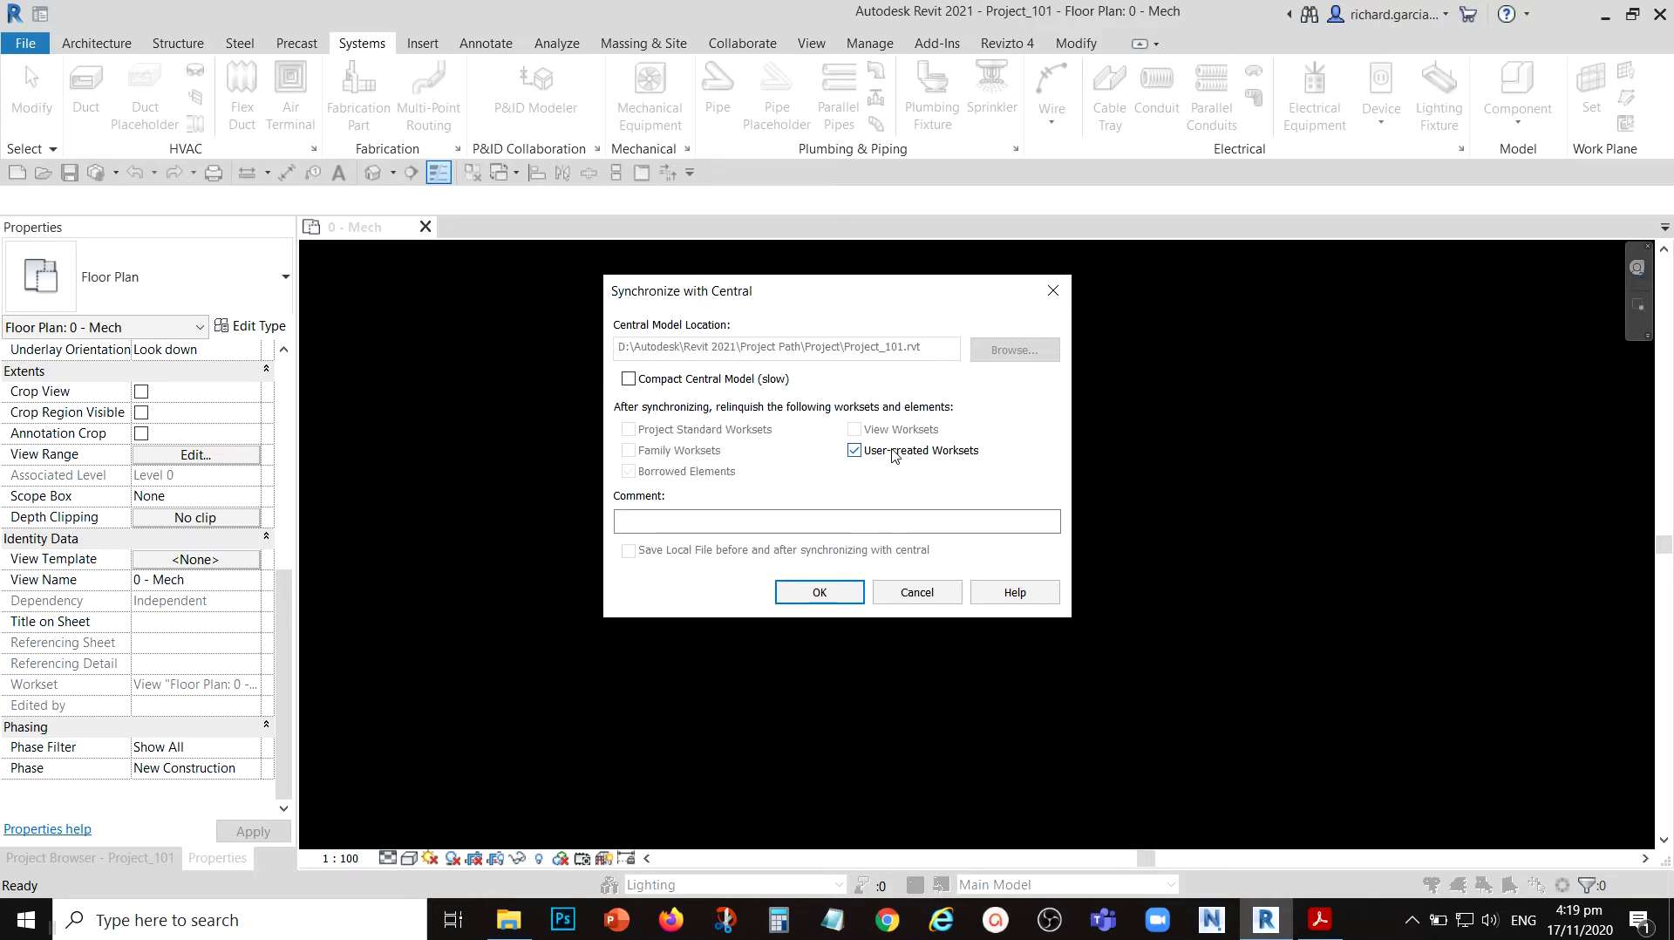
{"action": "key", "text": "ctrl"}
{"action": "key", "text": "ctrl"}
{"action": "left_click", "coordinate": [909, 458]}
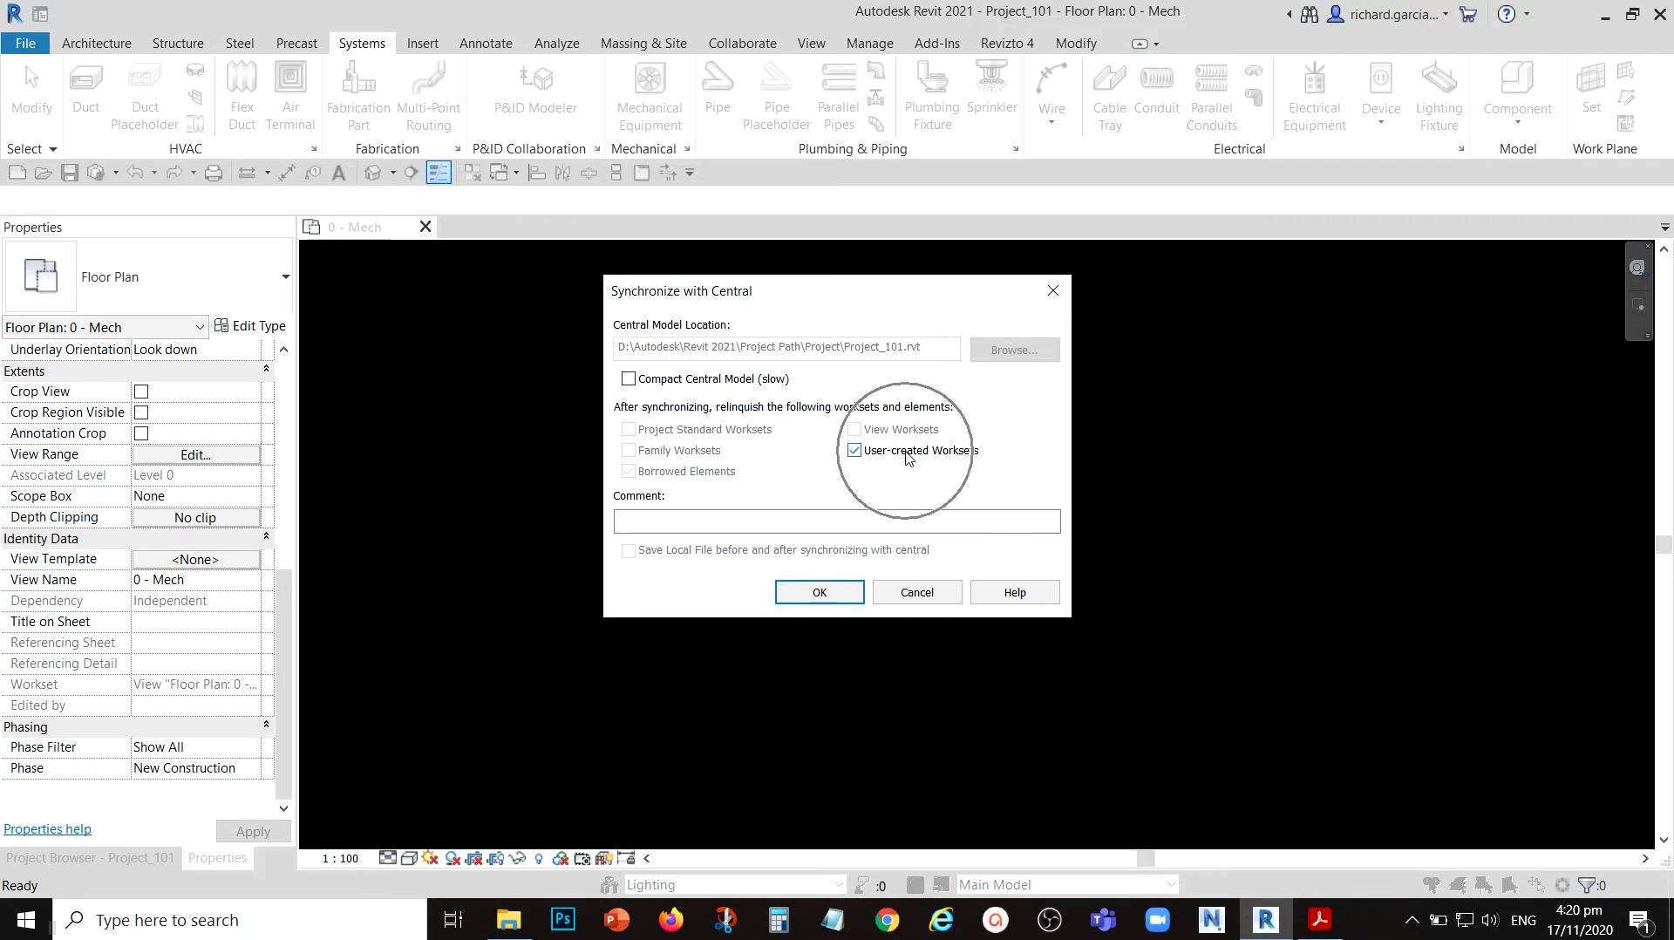
{"action": "left_click", "coordinate": [908, 458]}
{"action": "left_click", "coordinate": [856, 454]}
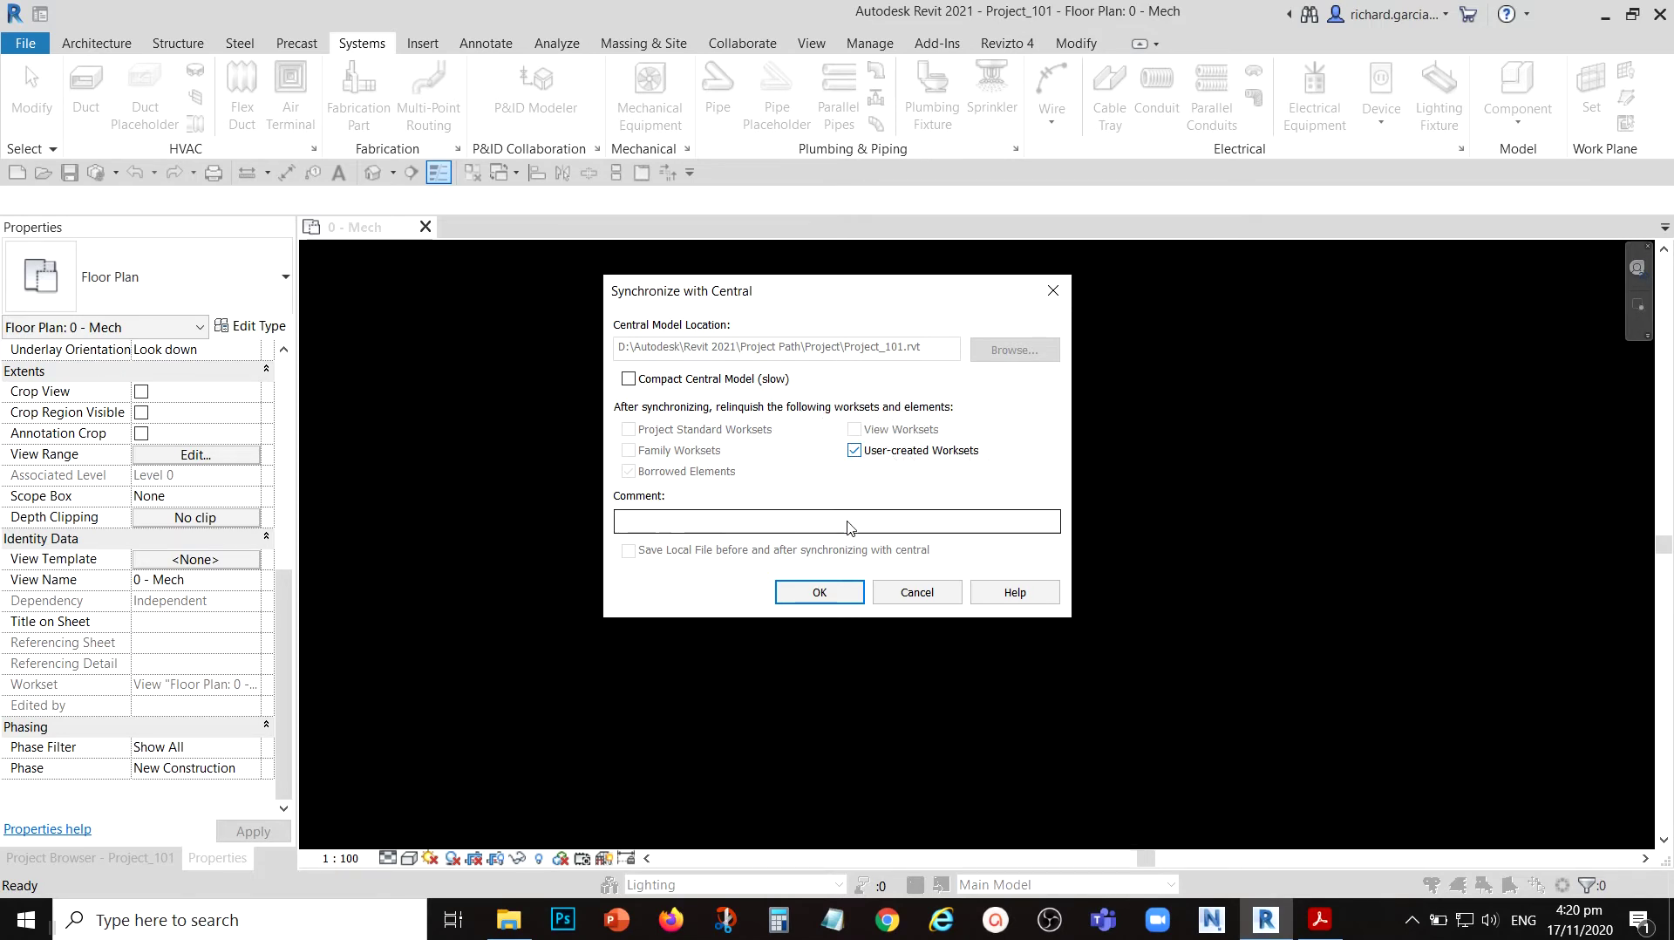
{"action": "left_click", "coordinate": [820, 596]}
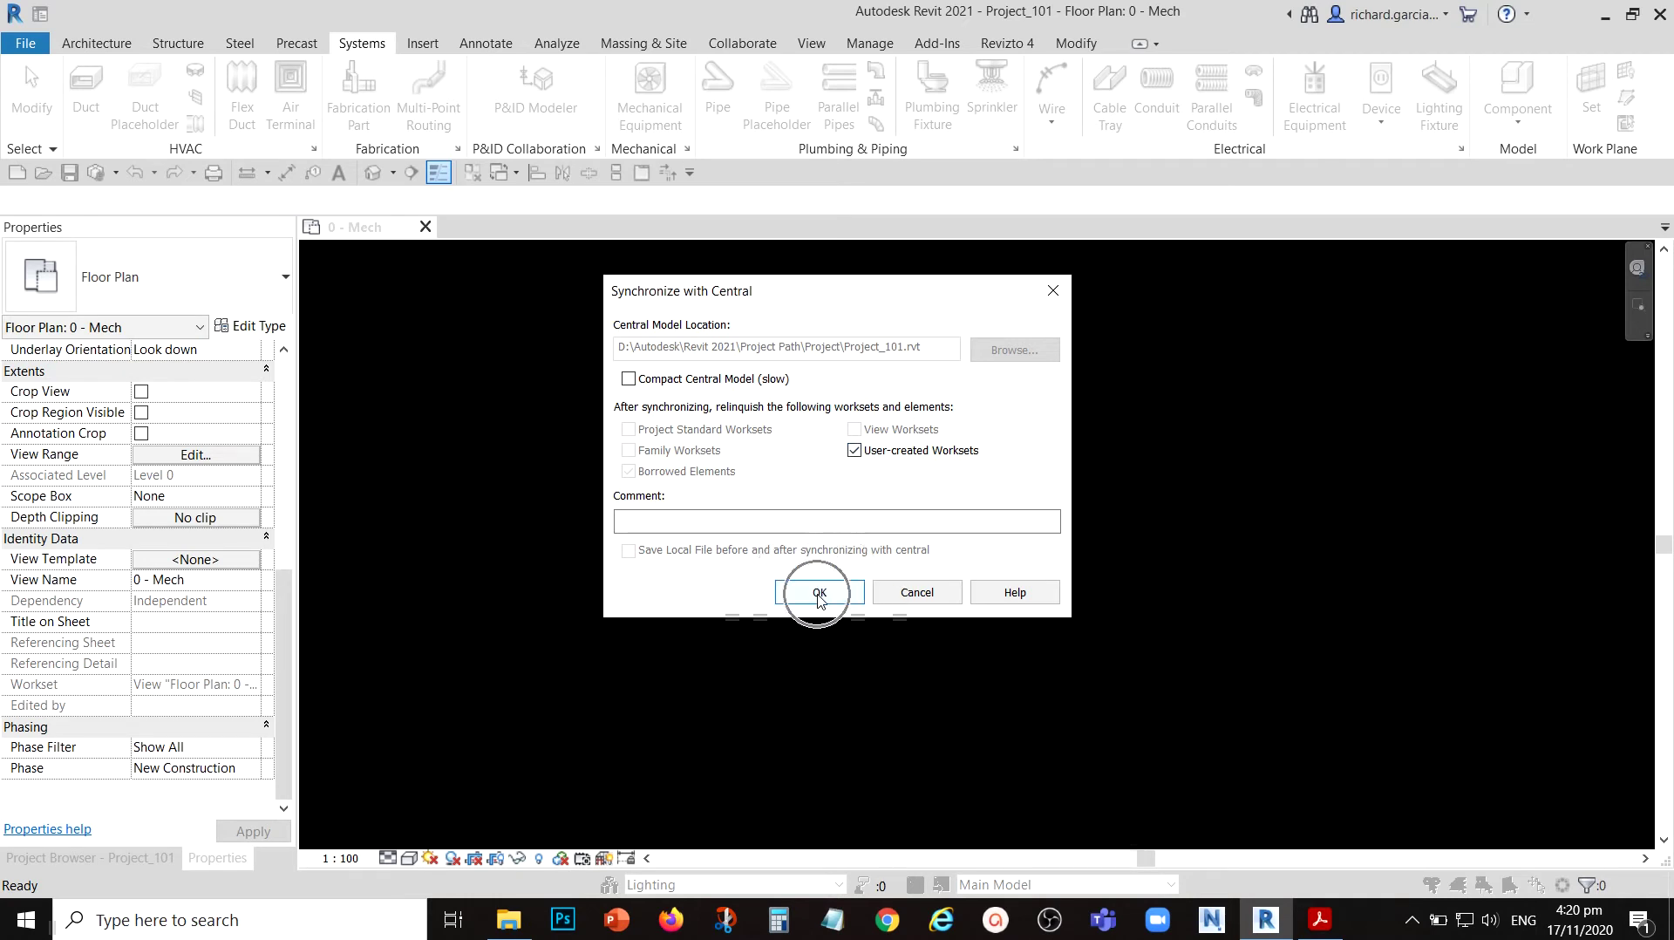
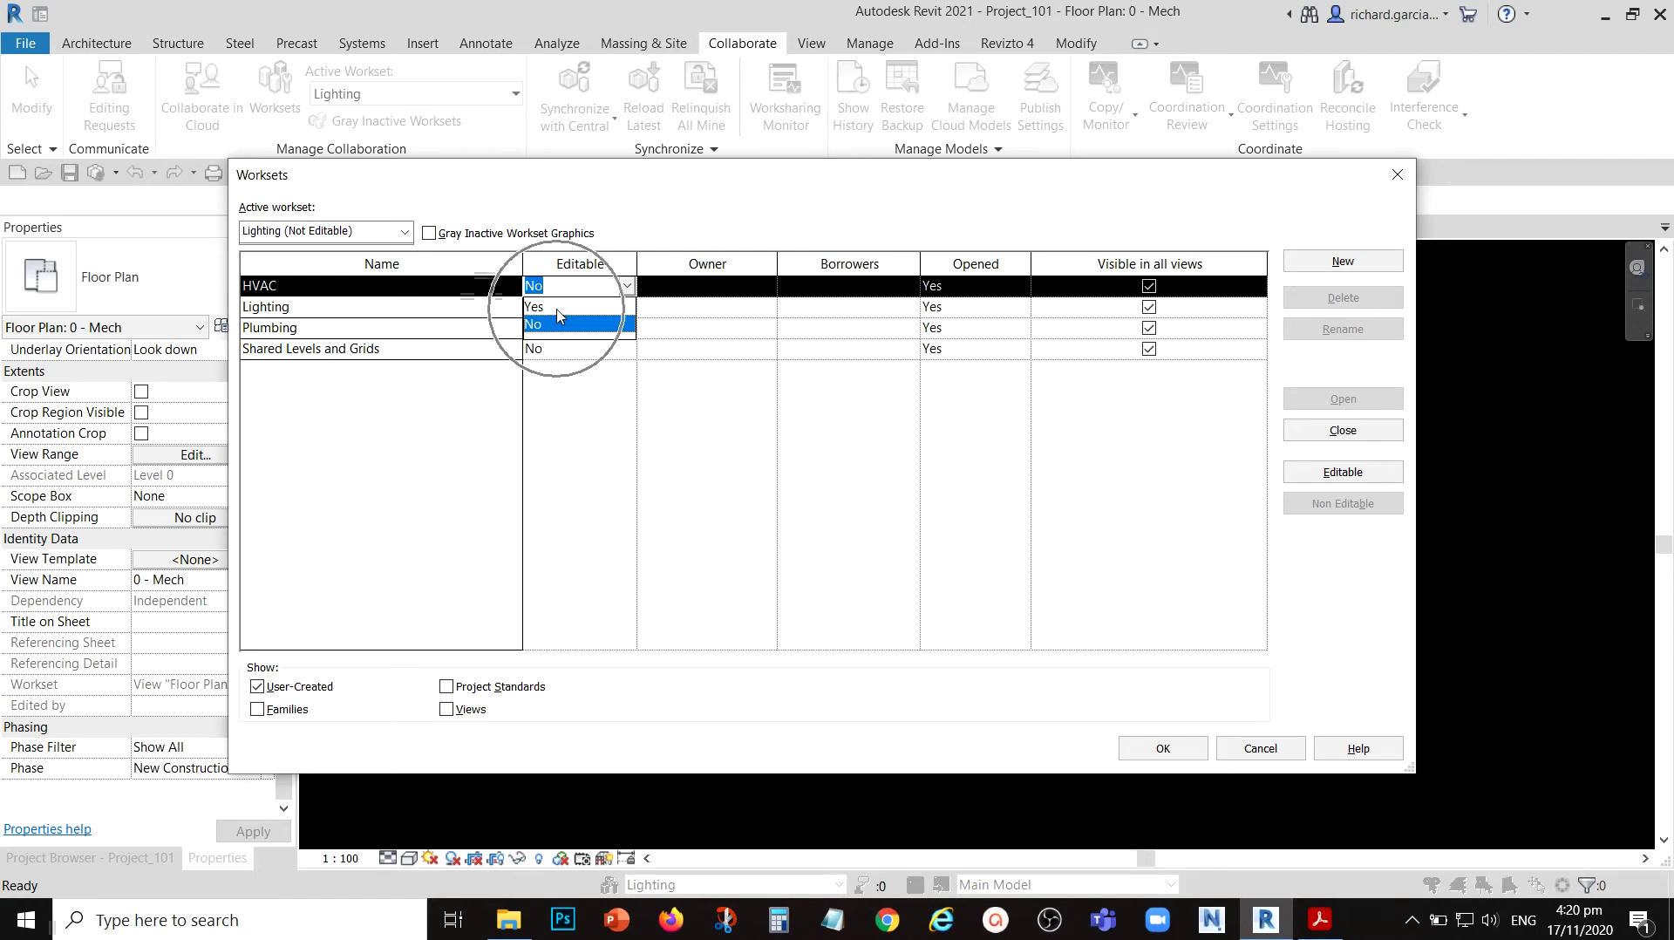
- Make the HVAC workset editable to take ownership of it, and accept it as the active workset
{"action": "left_click", "coordinate": [705, 292]}
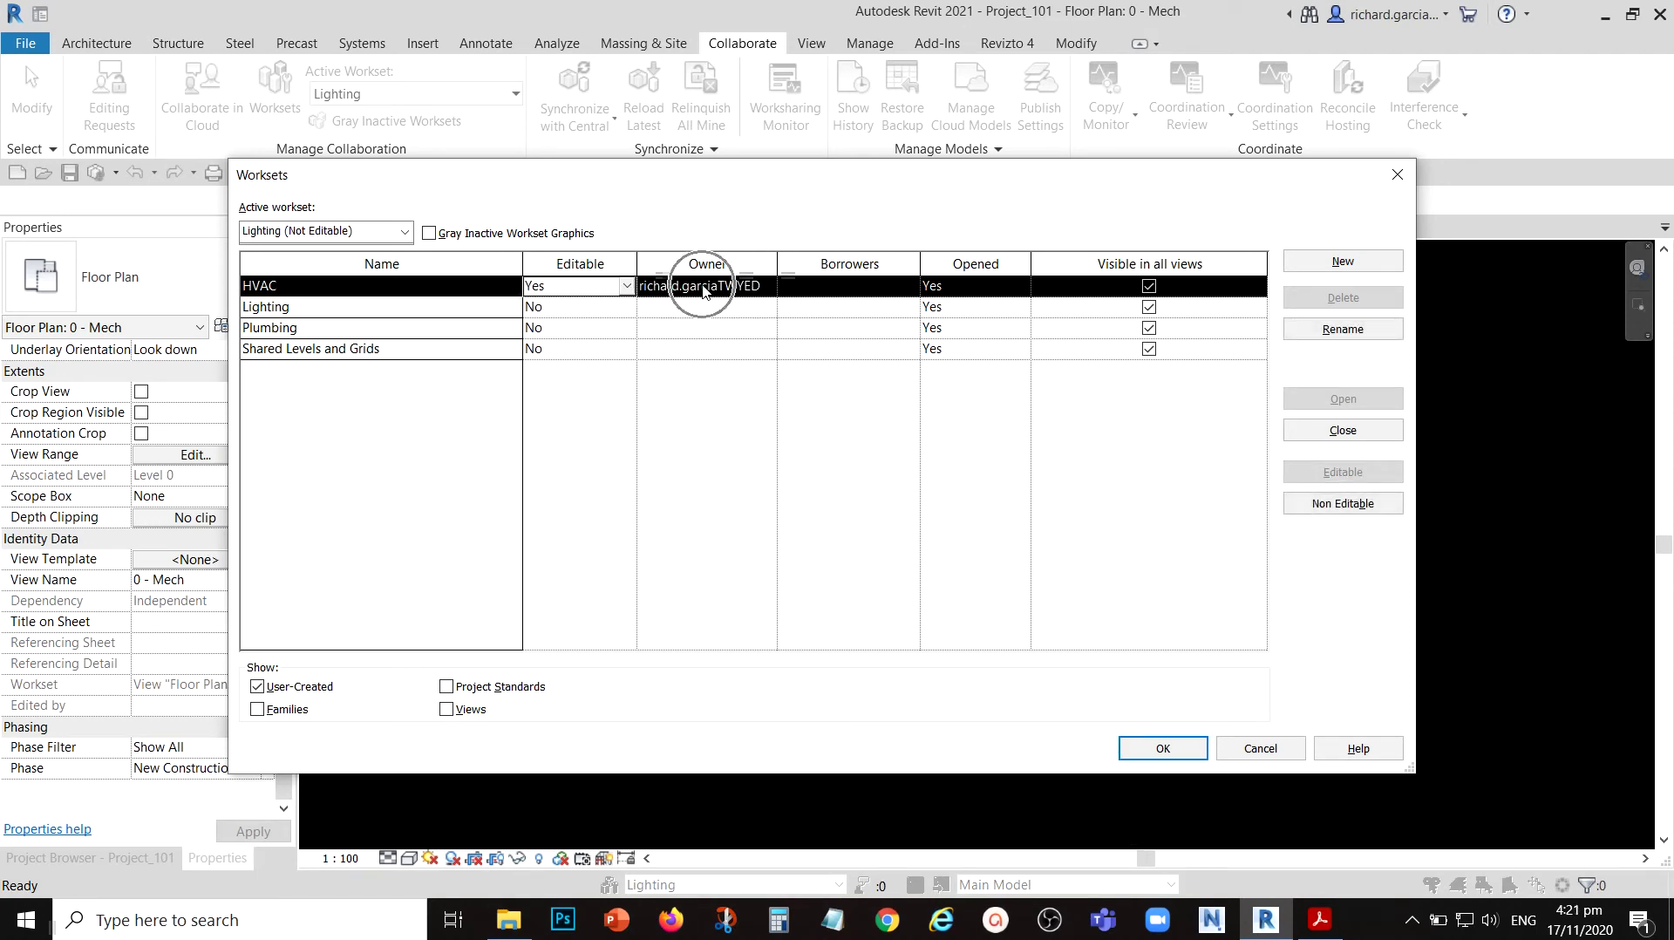
{"action": "left_click", "coordinate": [320, 290]}
{"action": "left_click", "coordinate": [623, 288]}
{"action": "left_click", "coordinate": [623, 288]}
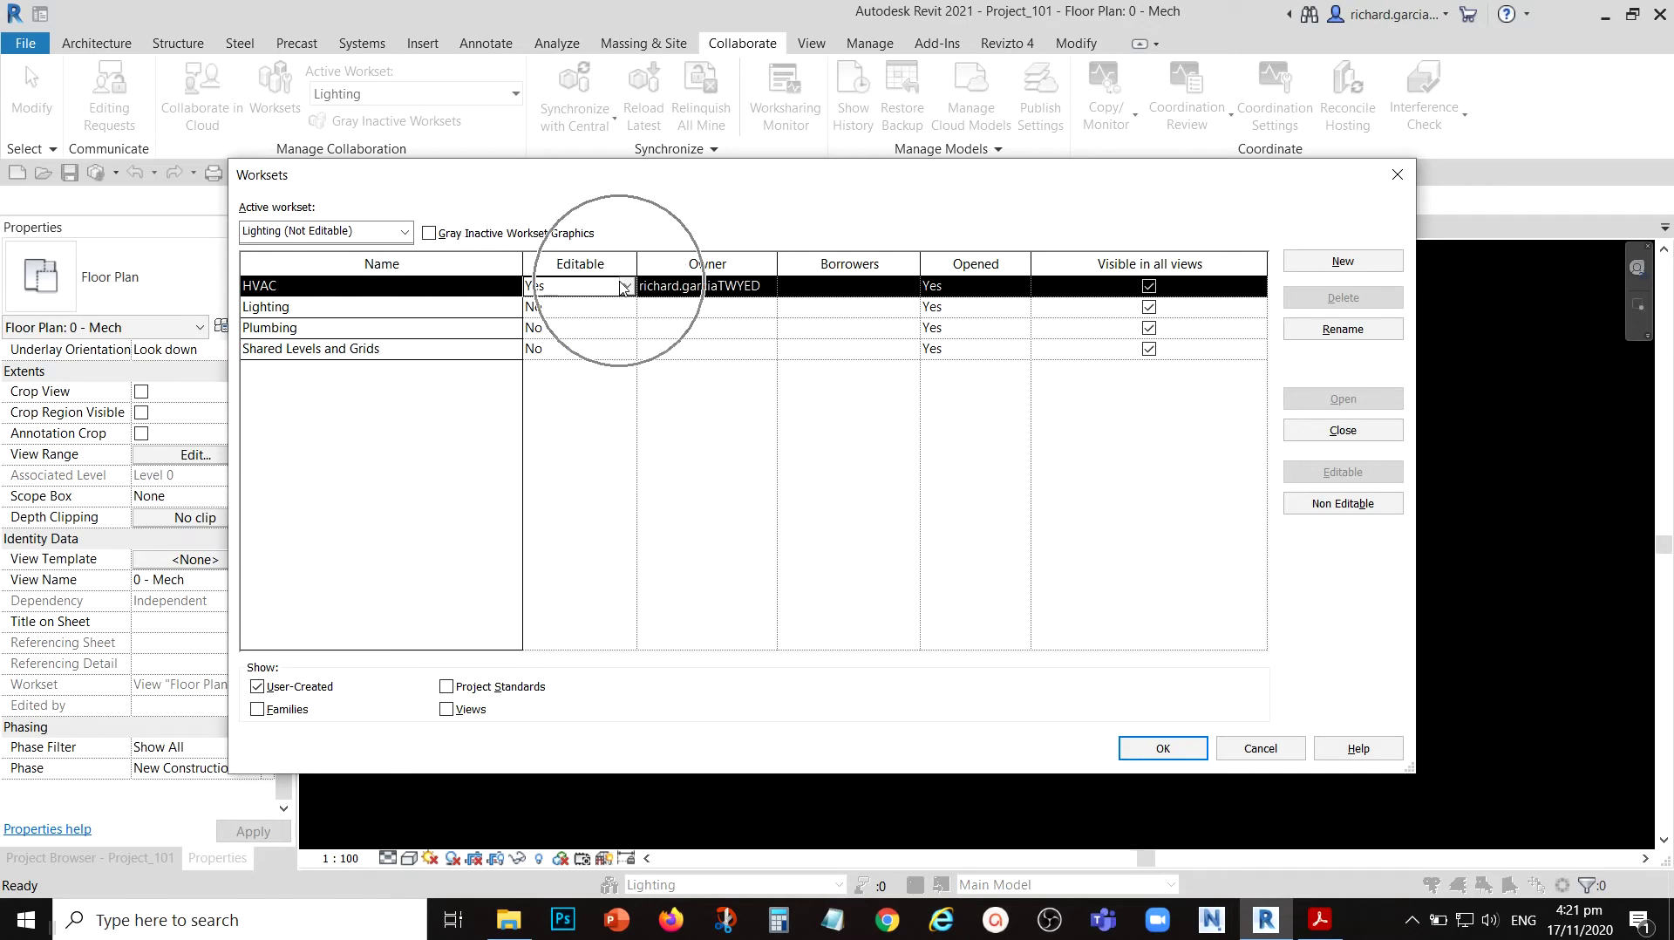
{"action": "left_click", "coordinate": [745, 301]}
{"action": "left_click", "coordinate": [736, 287]}
{"action": "left_click", "coordinate": [737, 288]}
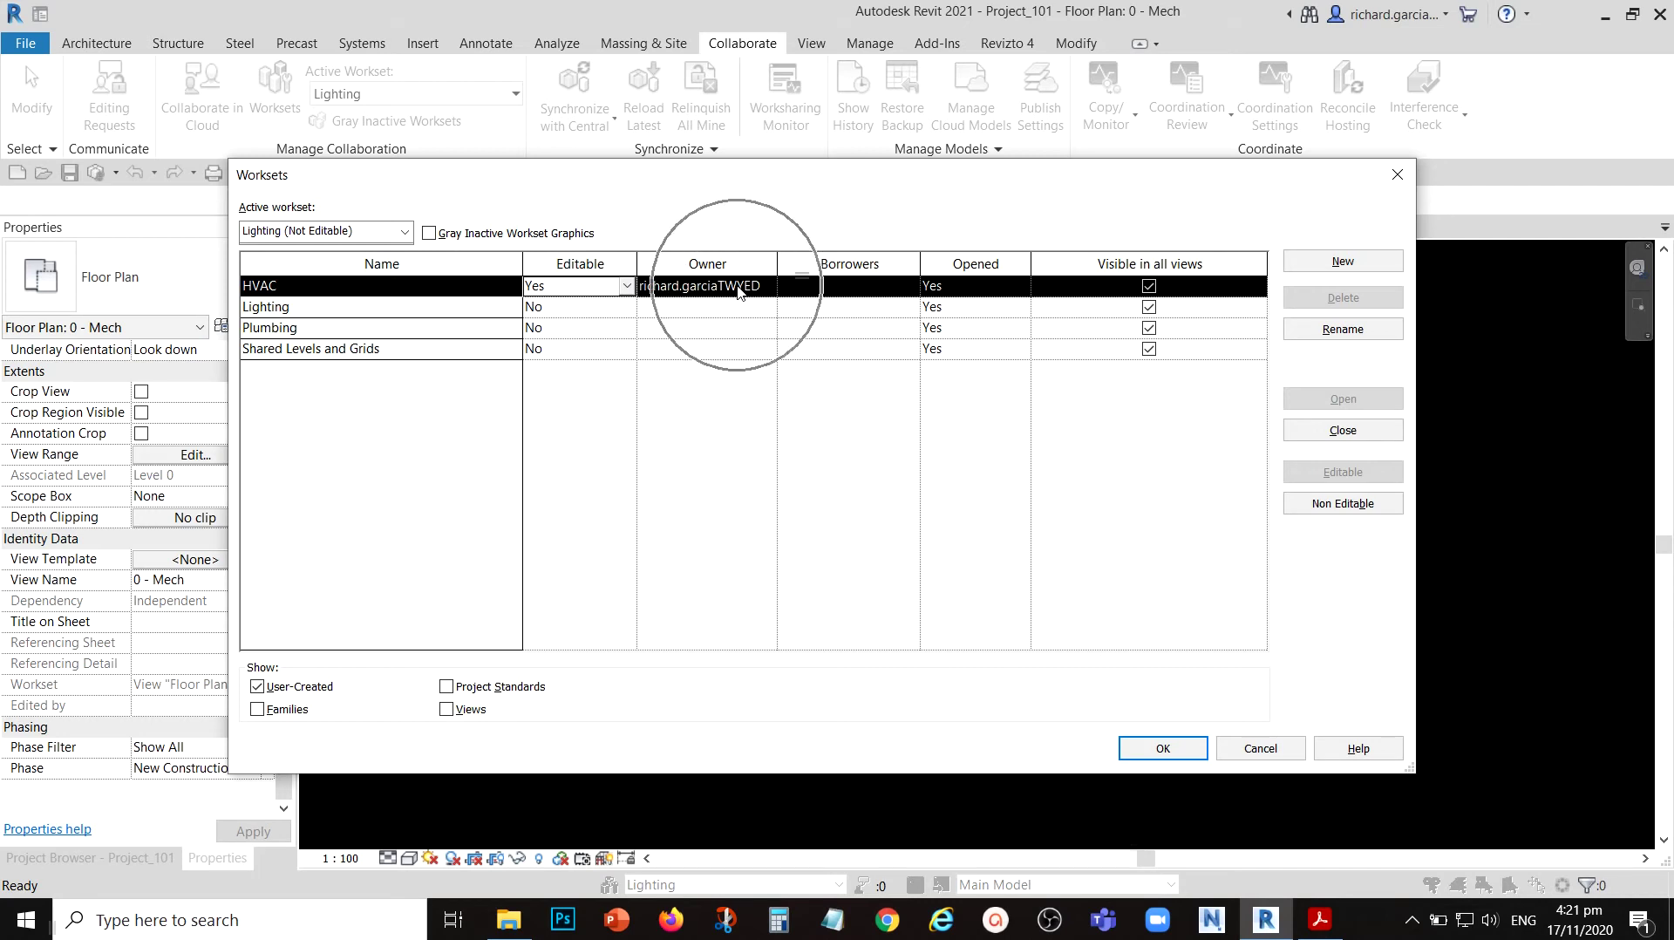
{"action": "left_click", "coordinate": [1189, 749]}
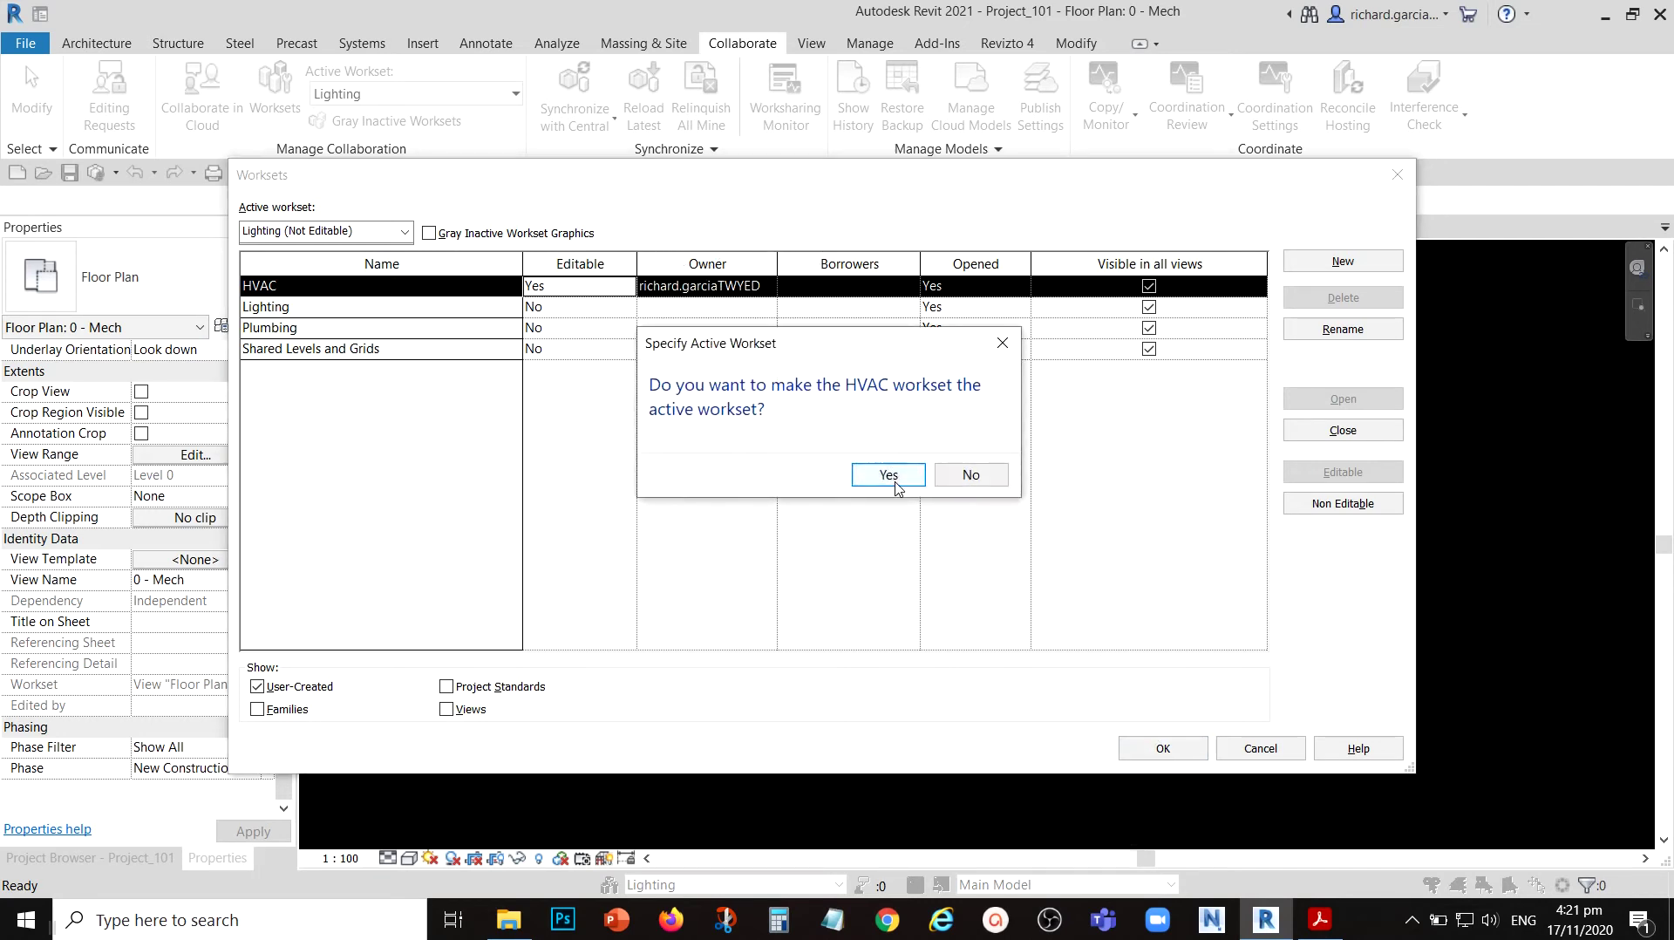
{"action": "left_click", "coordinate": [894, 485]}
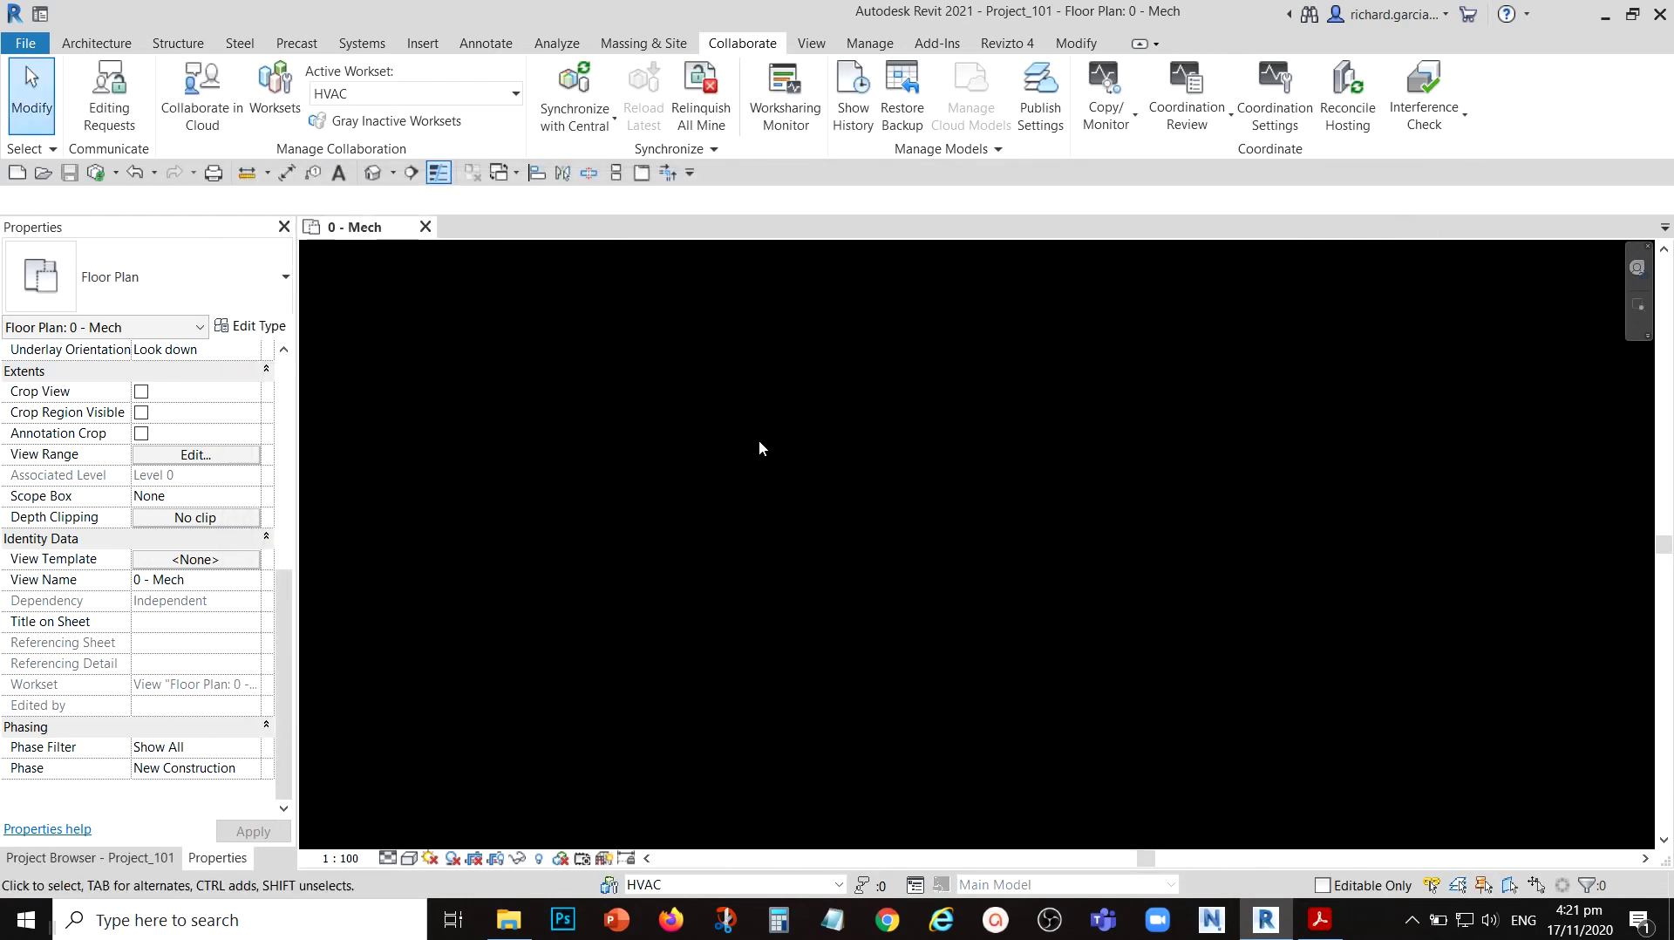
- Synchronize with the central Project_101 model, relinquishing the user-created worksets, and close the project
{"action": "left_click", "coordinate": [117, 172]}
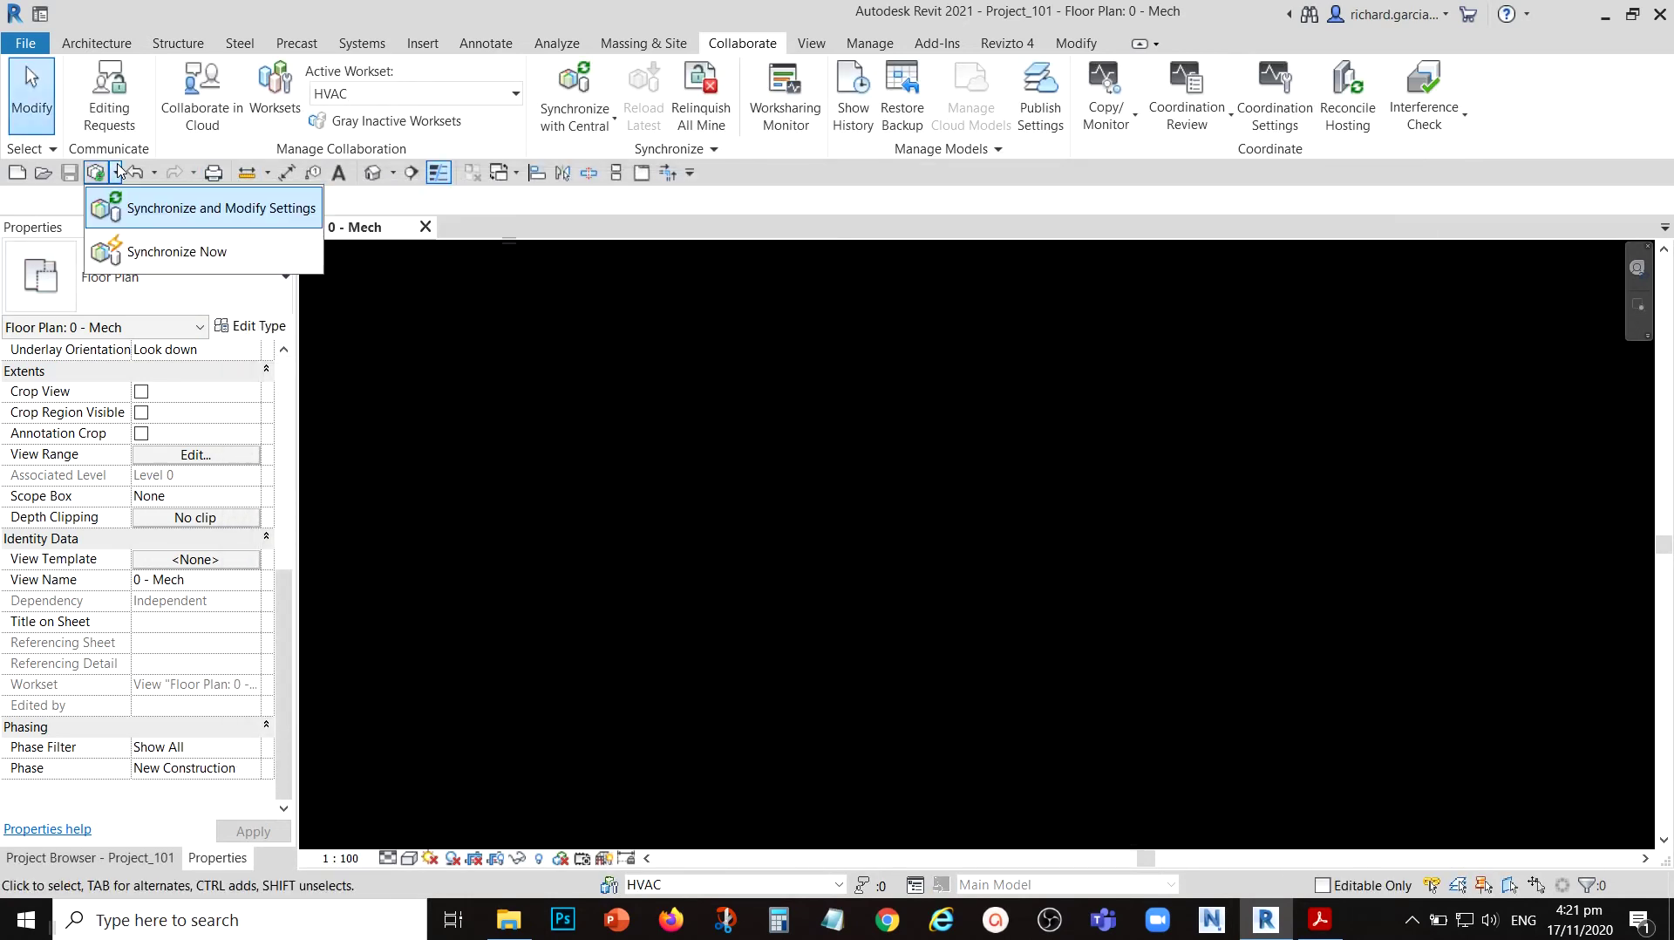
{"action": "left_click", "coordinate": [200, 206]}
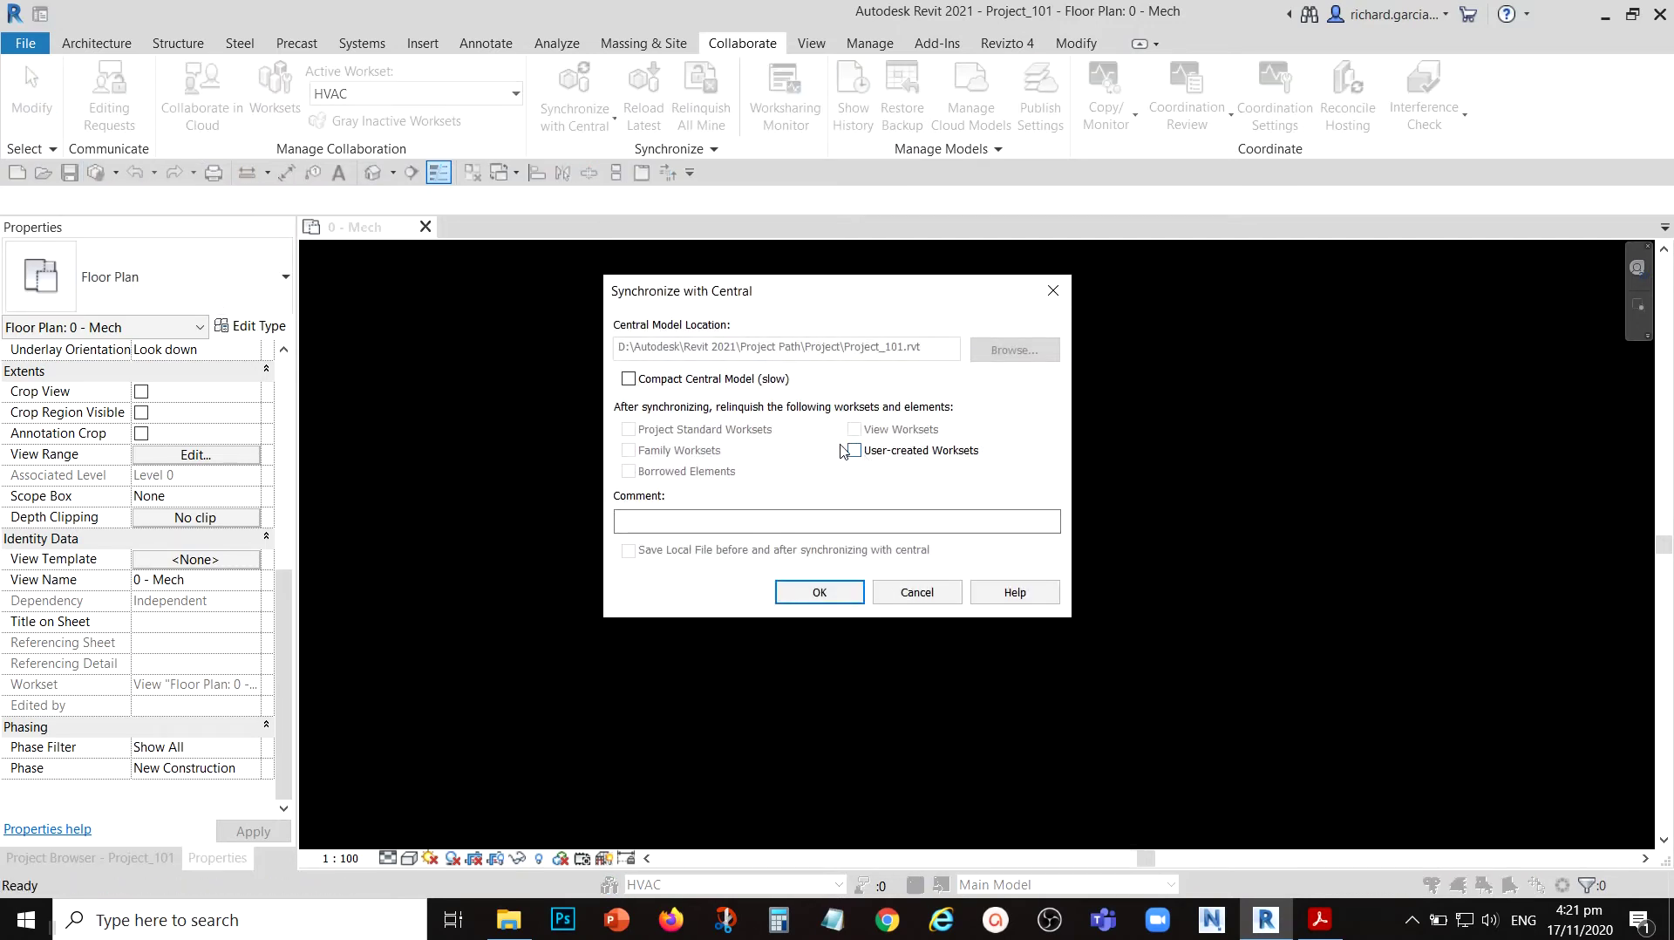
{"action": "left_click", "coordinate": [853, 450]}
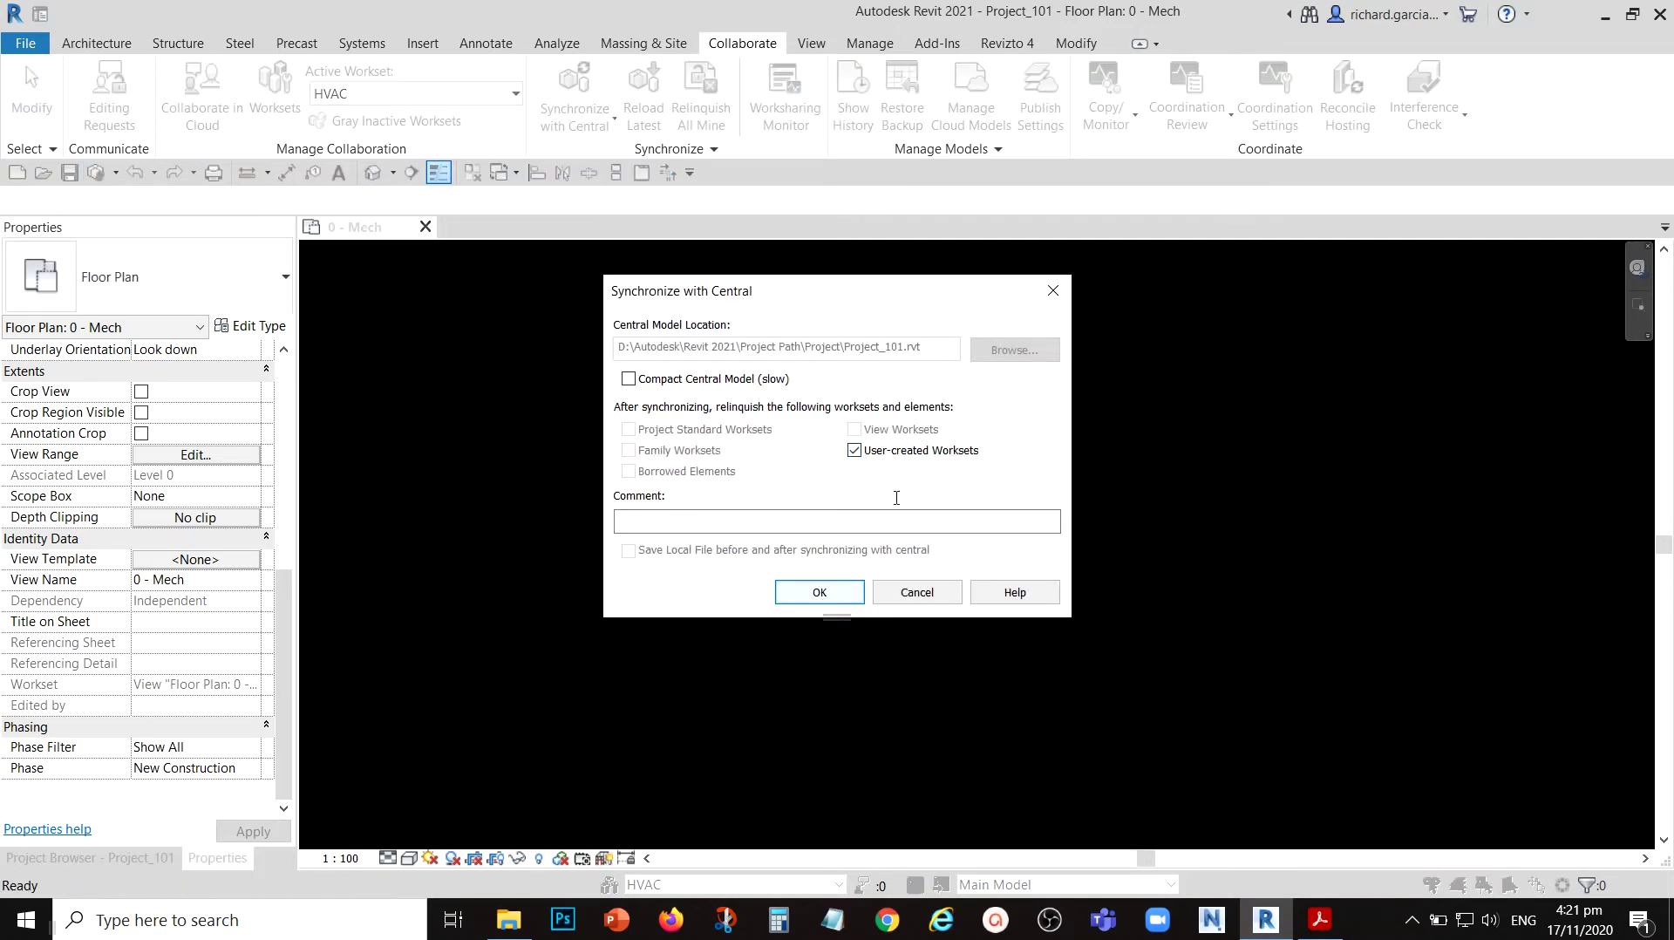
{"action": "left_click", "coordinate": [922, 459]}
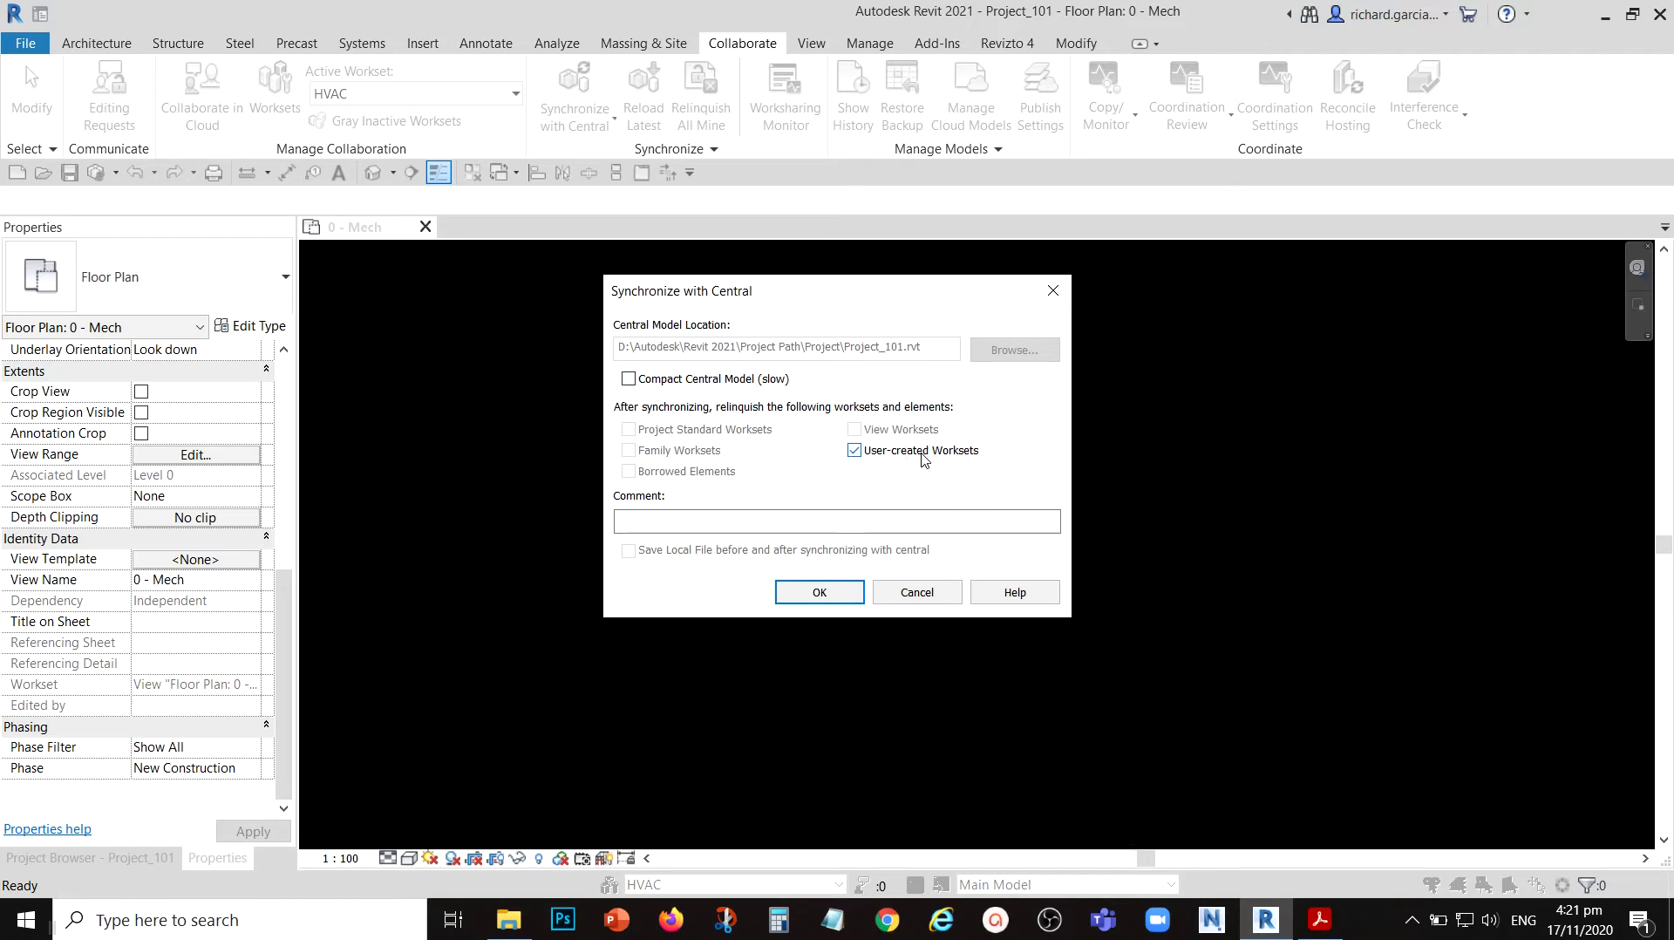
{"action": "left_click", "coordinate": [921, 459]}
{"action": "left_click", "coordinate": [820, 593]}
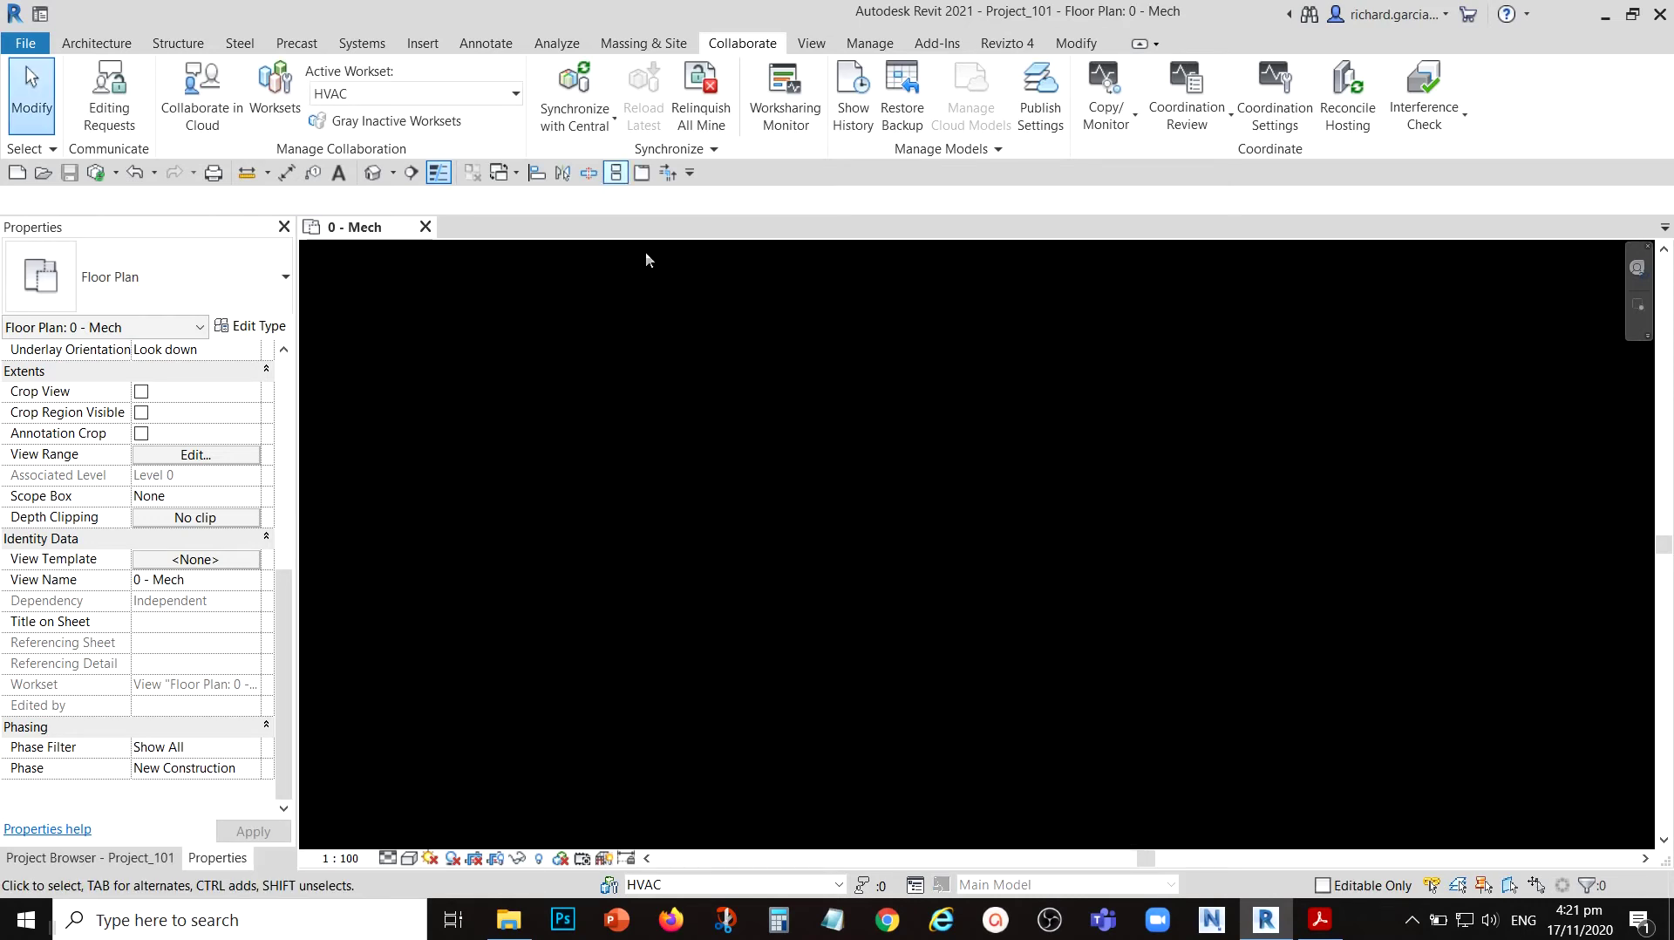
{"action": "left_click", "coordinate": [425, 227]}
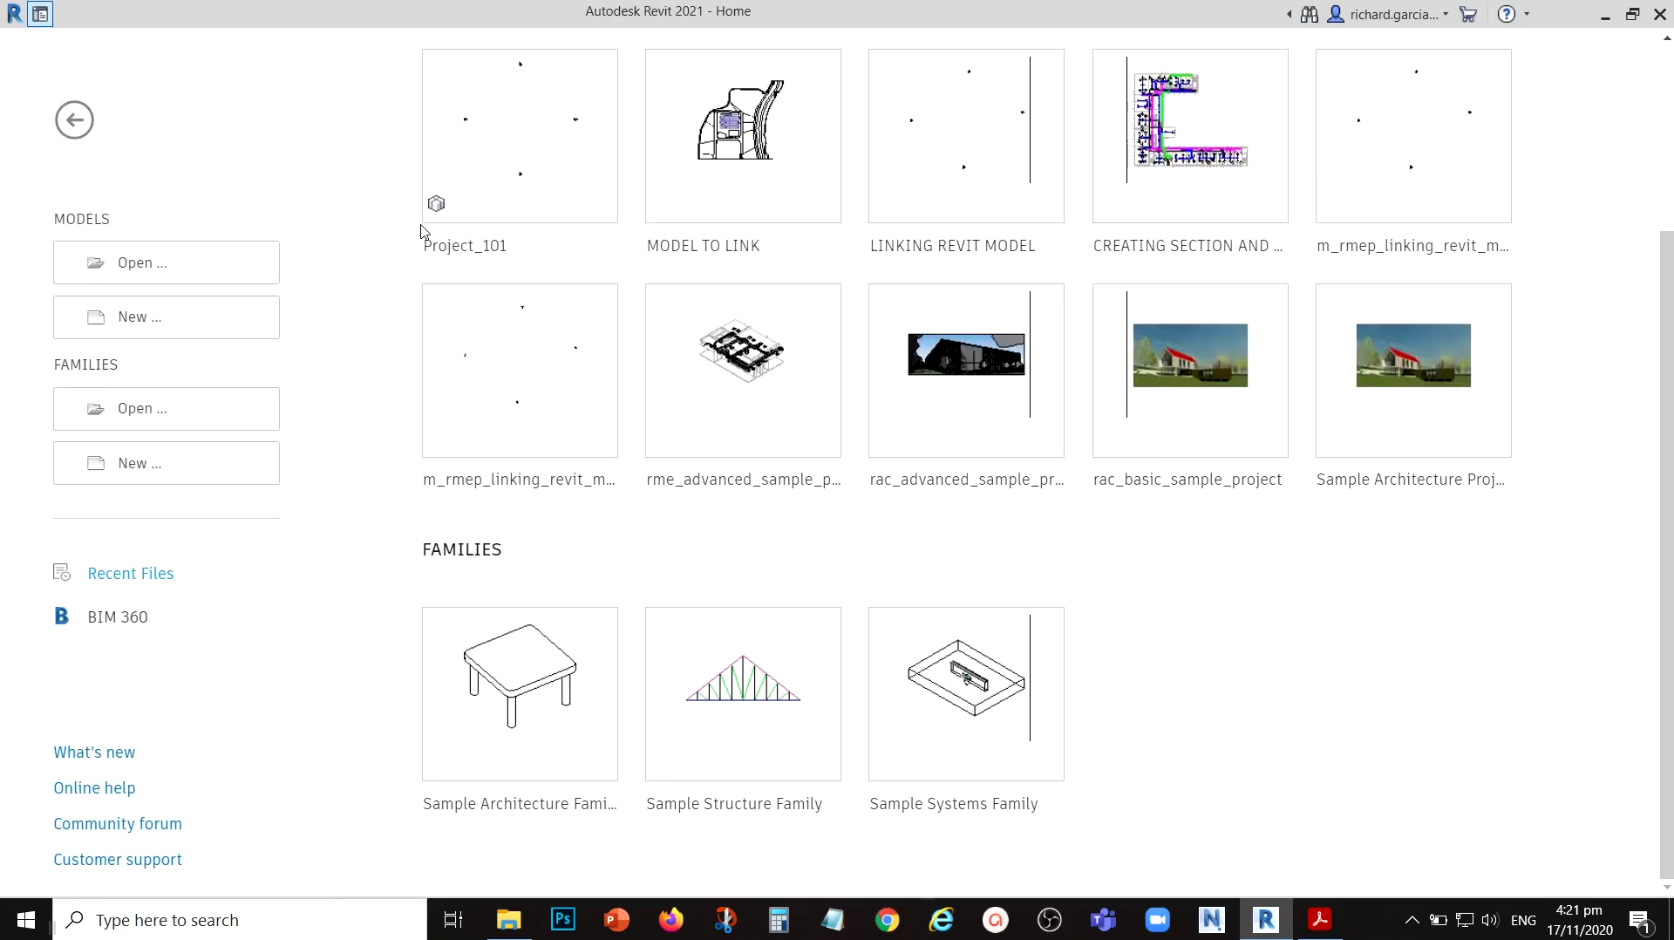
{"action": "key", "text": "alt+Tab"}
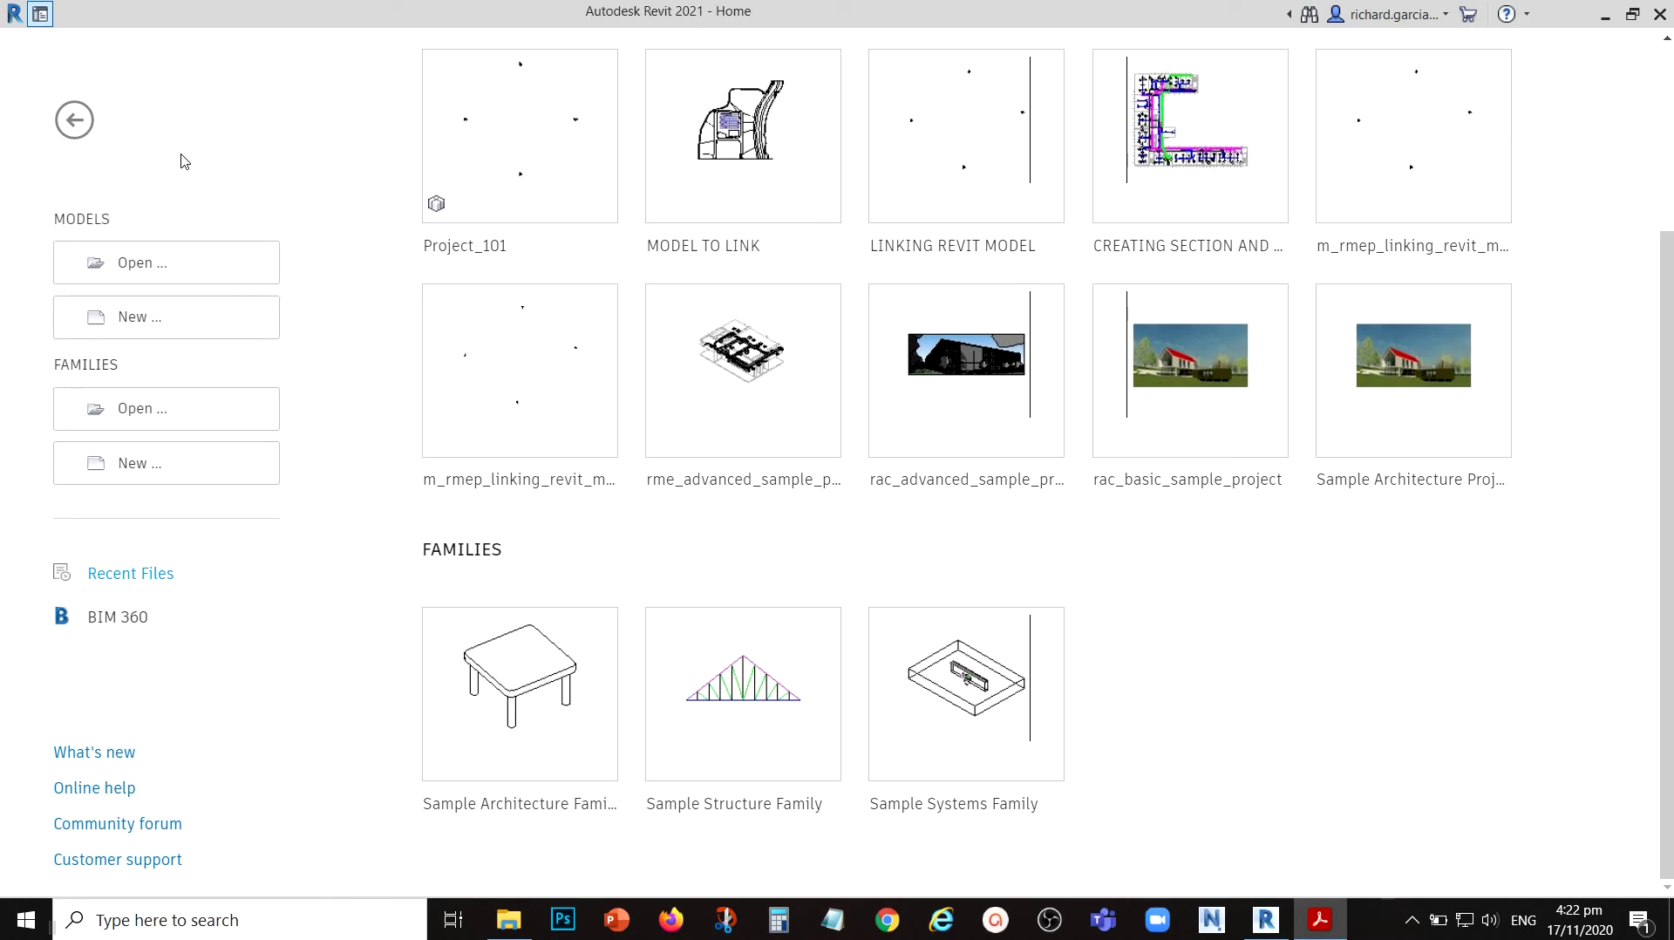
- Open Project_101 from the Project folder with Create New Local enabled to make a local copy of the central model
{"action": "left_click", "coordinate": [137, 266]}
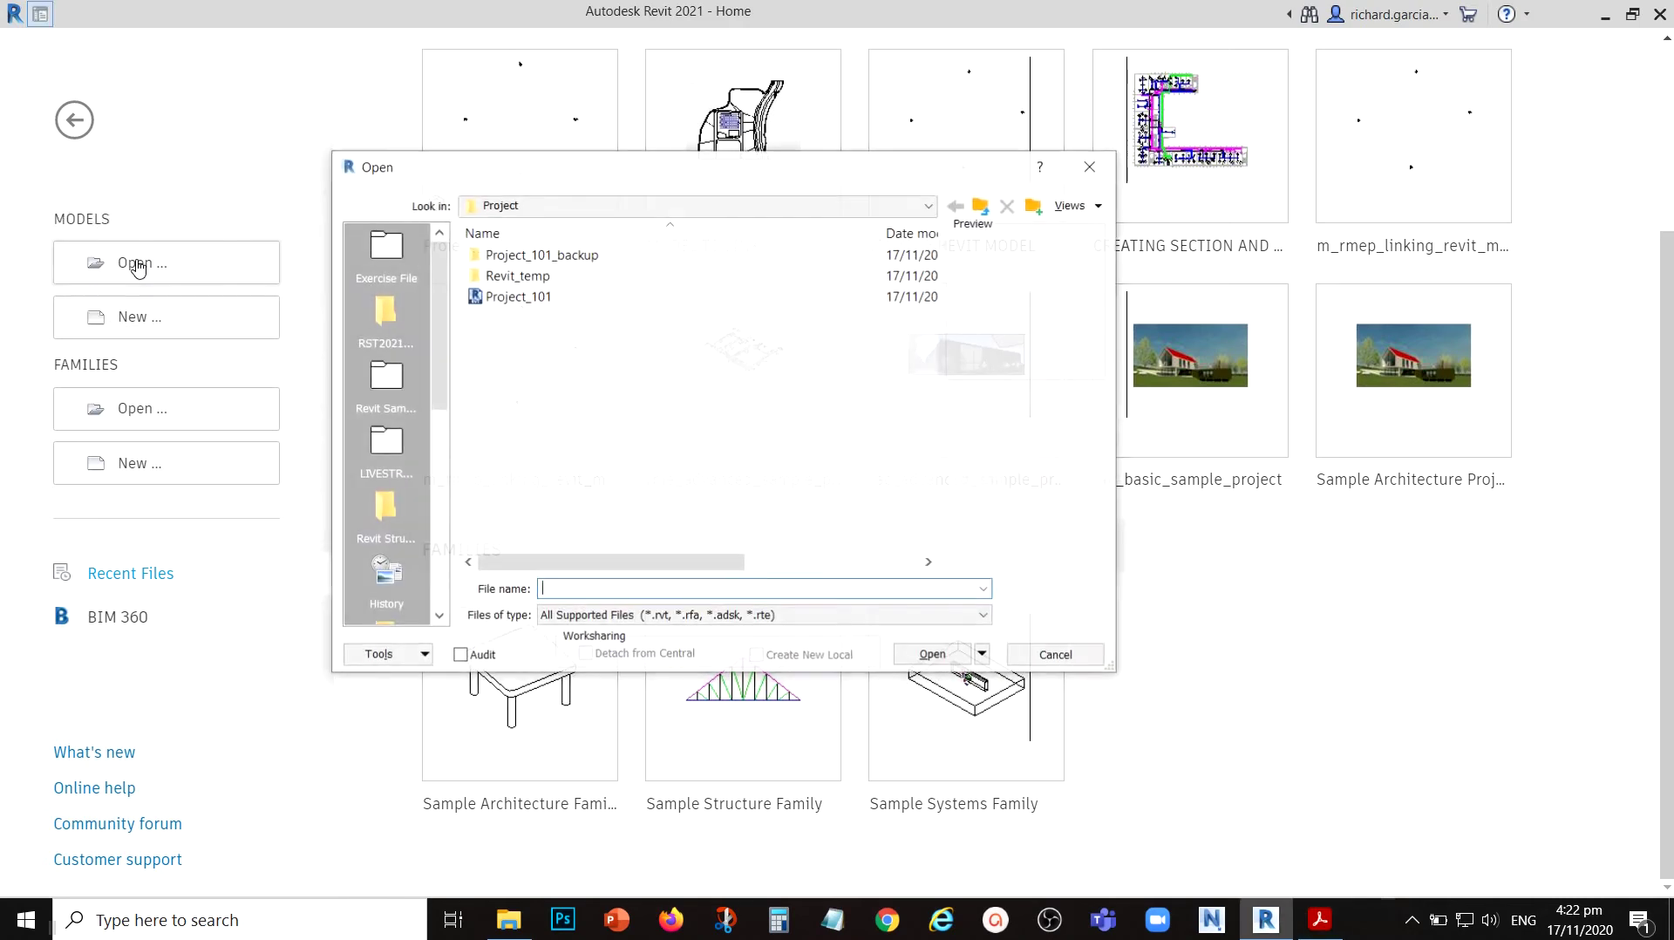
{"action": "left_click", "coordinate": [502, 297]}
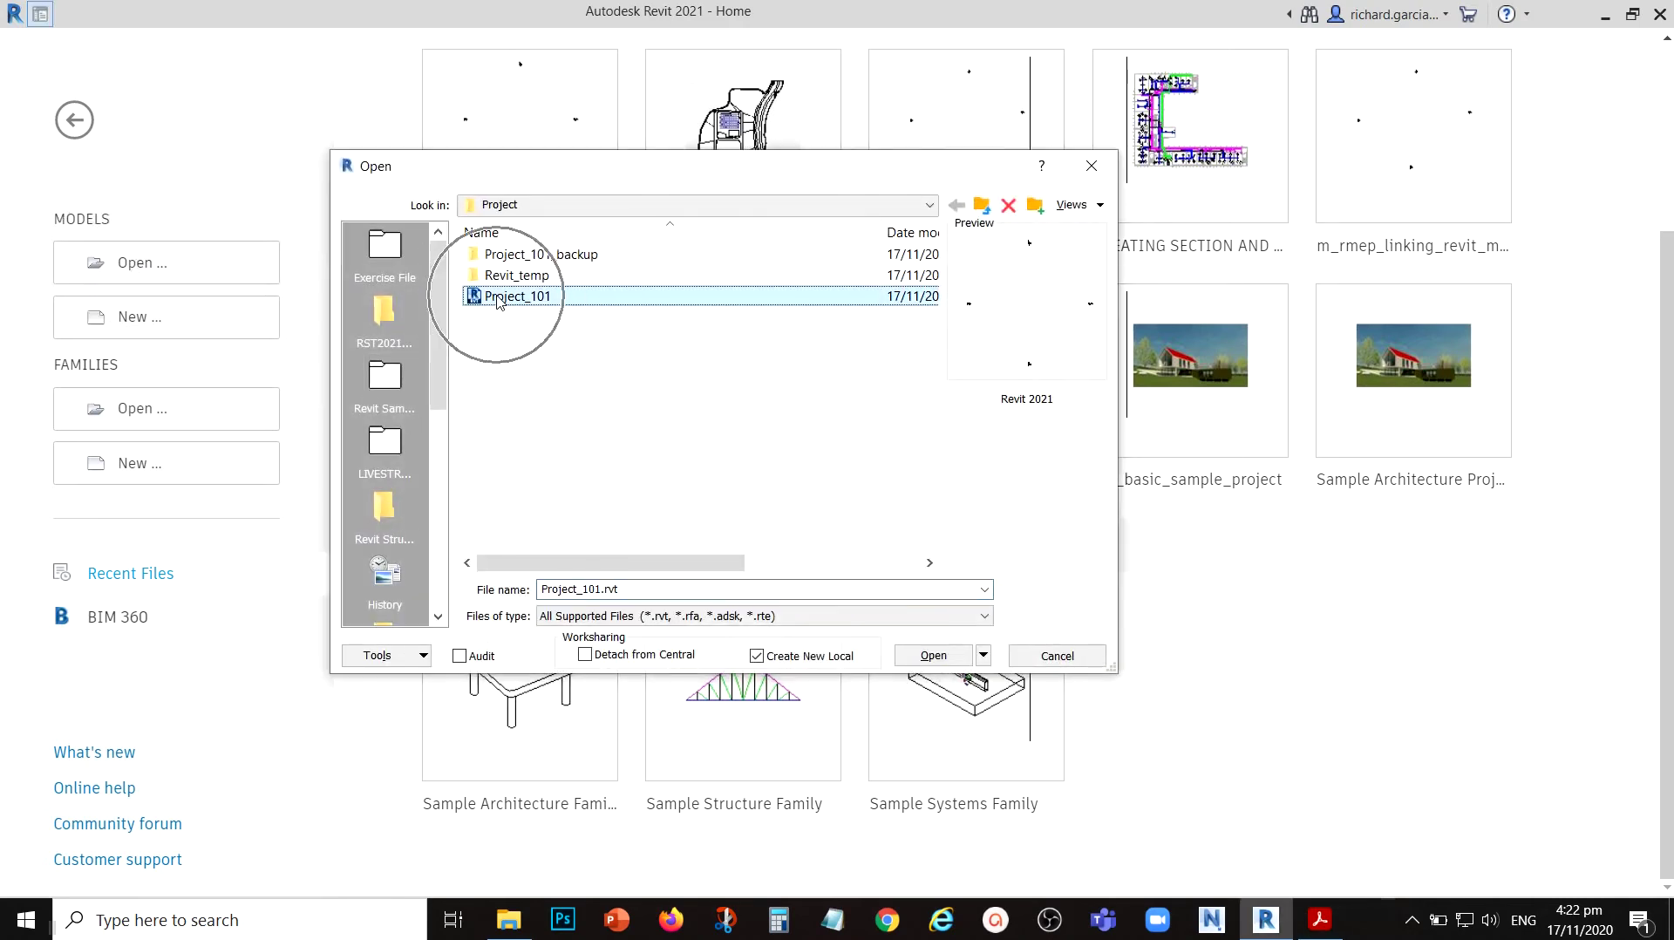
{"action": "left_click", "coordinate": [518, 256]}
{"action": "left_click", "coordinate": [519, 275]}
{"action": "left_click", "coordinate": [518, 256]}
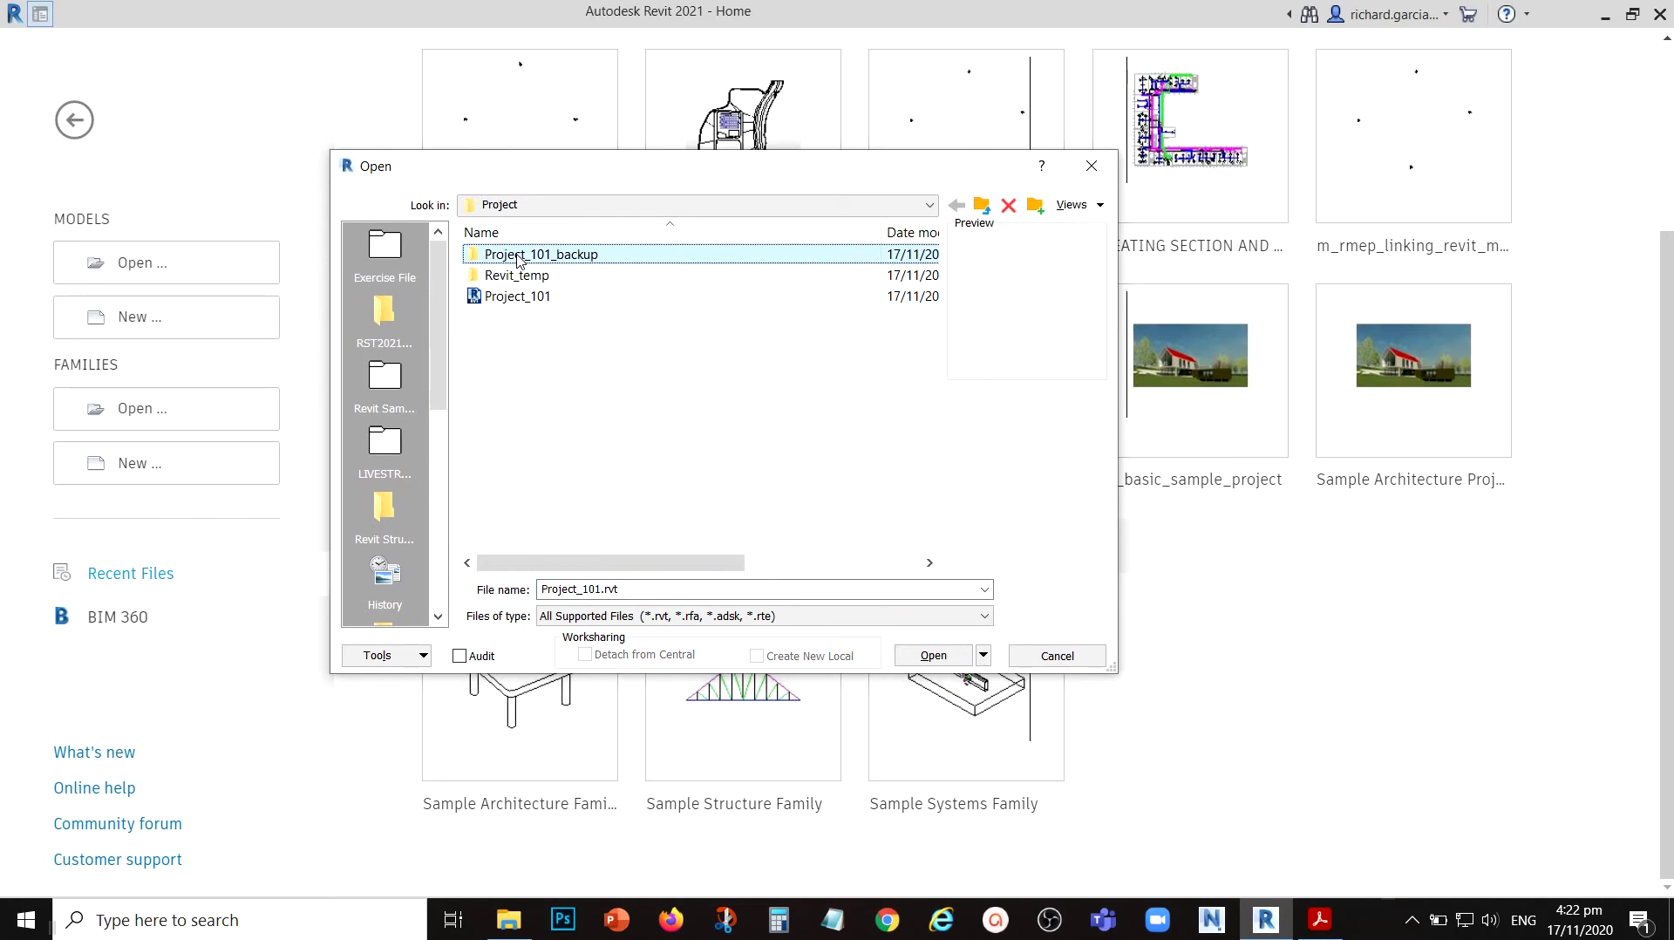
{"action": "left_click", "coordinate": [519, 277]}
{"action": "left_click", "coordinate": [521, 232]}
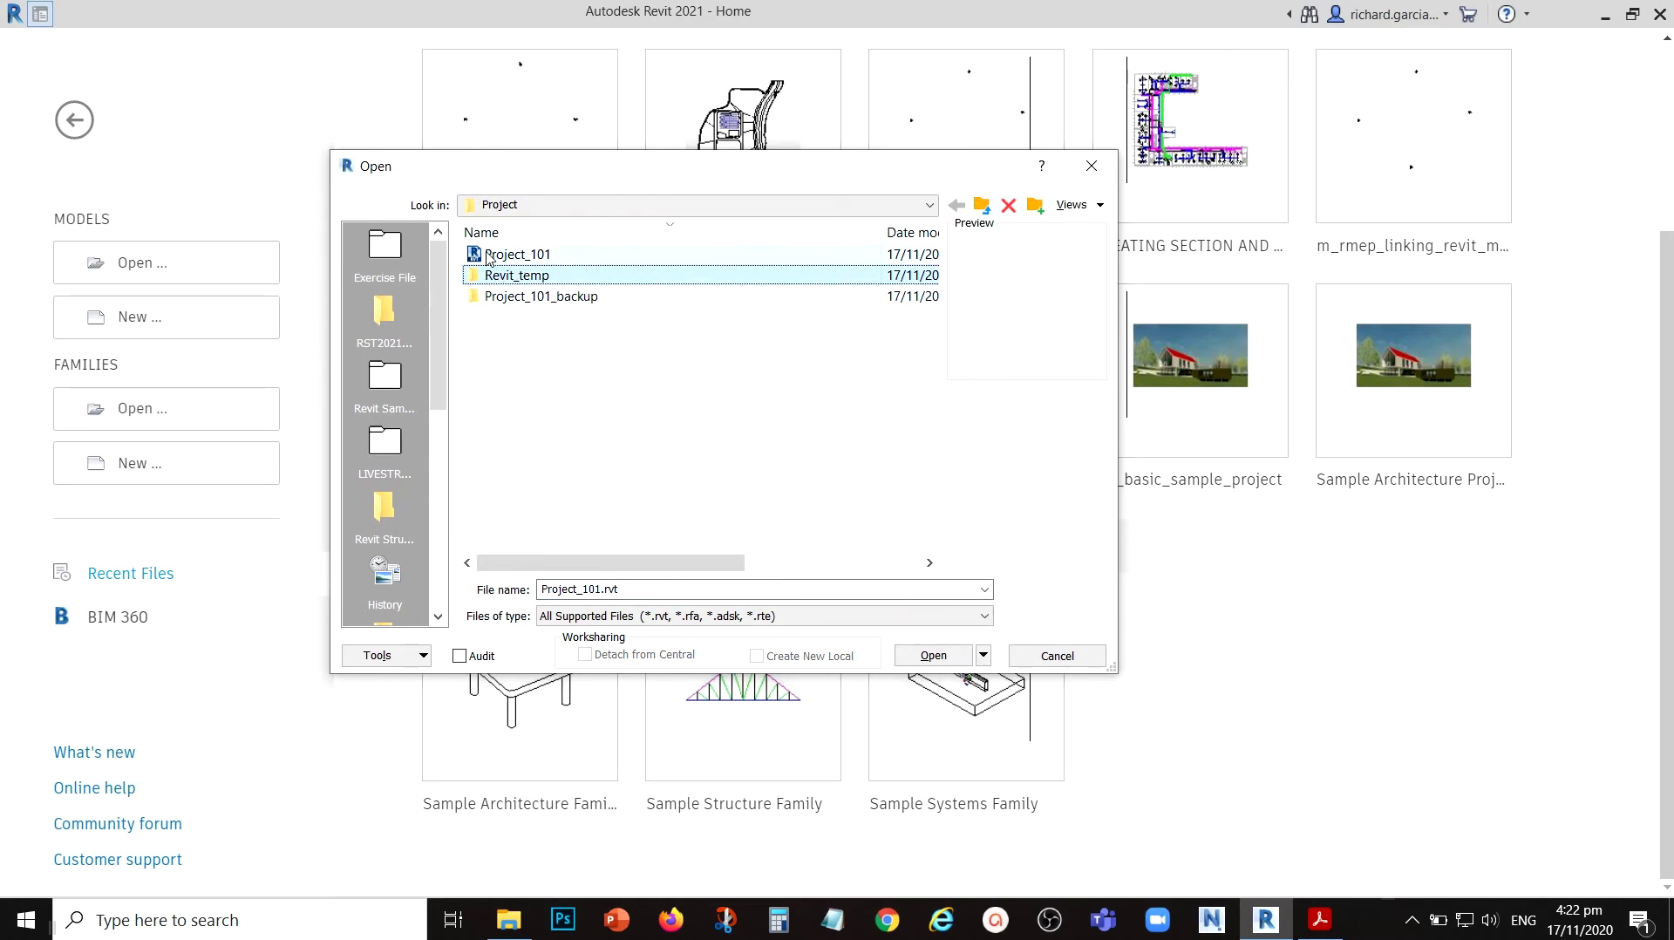
{"action": "left_click", "coordinate": [473, 256]}
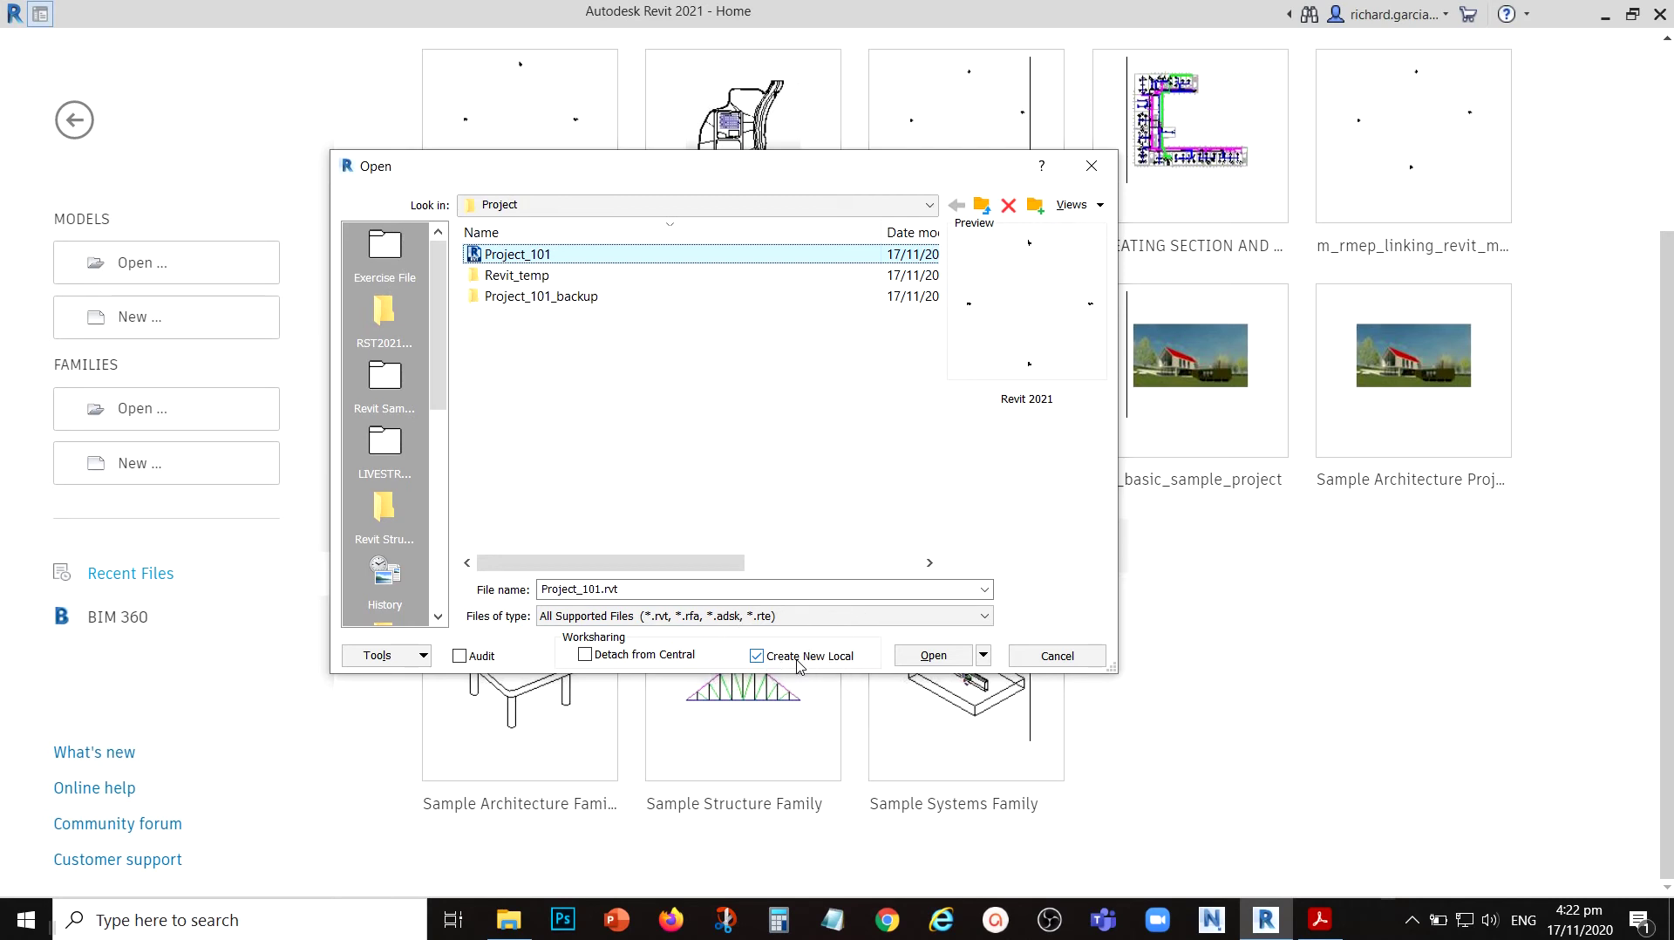
{"action": "left_click", "coordinate": [760, 663]}
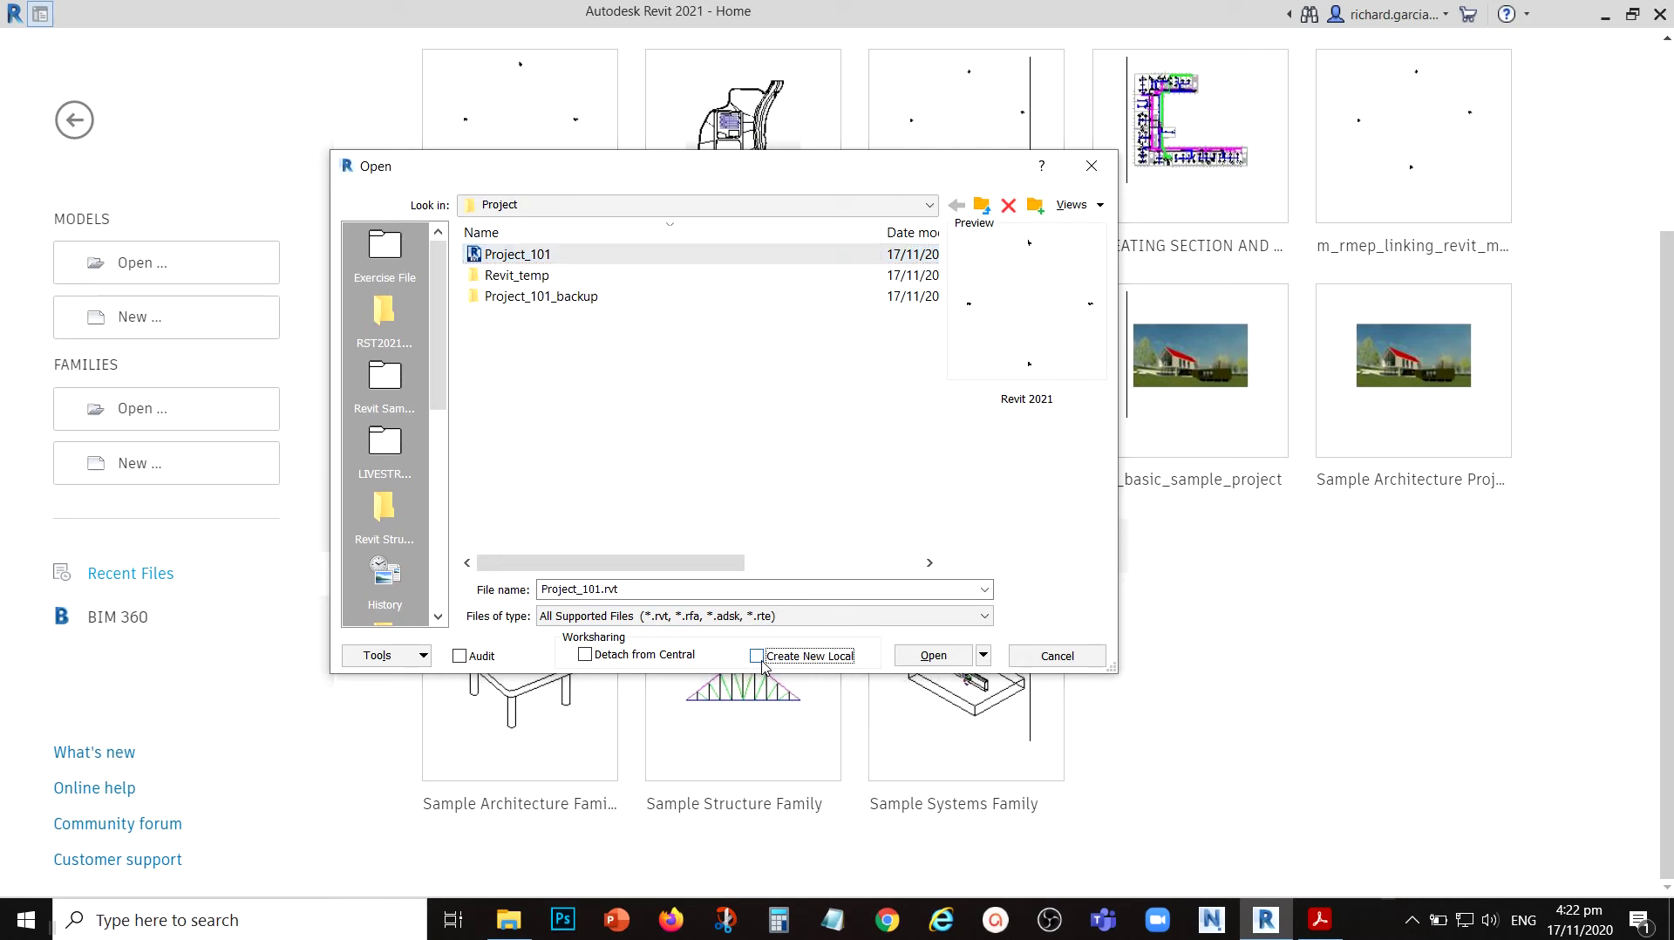
{"action": "left_click", "coordinate": [484, 255]}
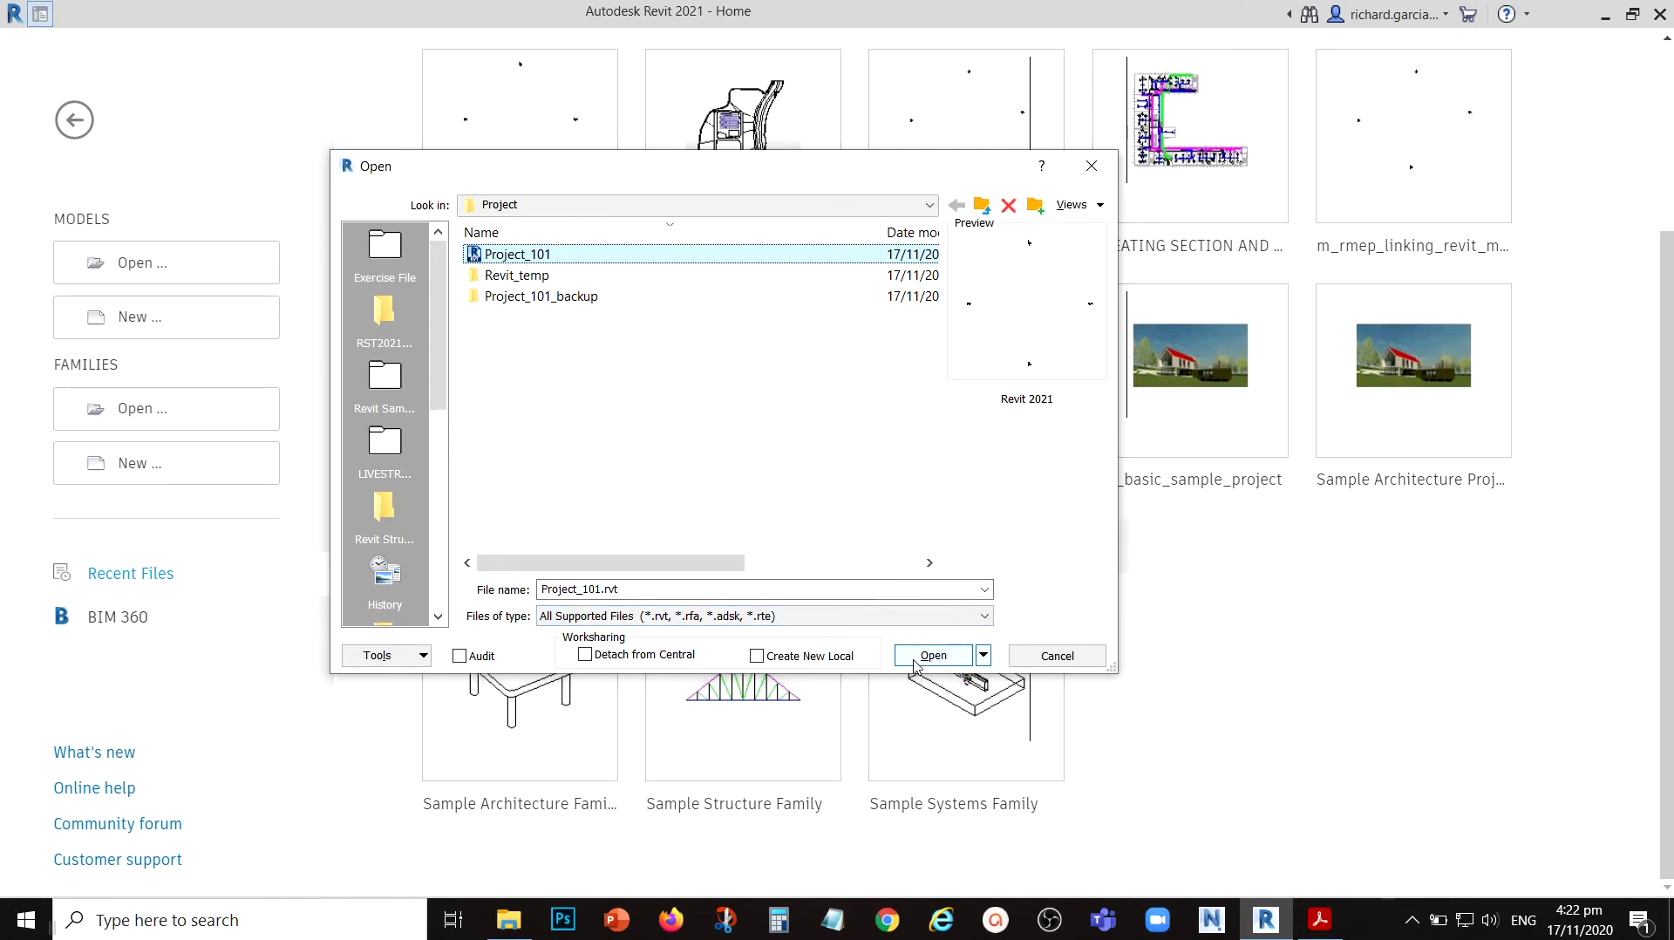
{"action": "left_click", "coordinate": [767, 656]}
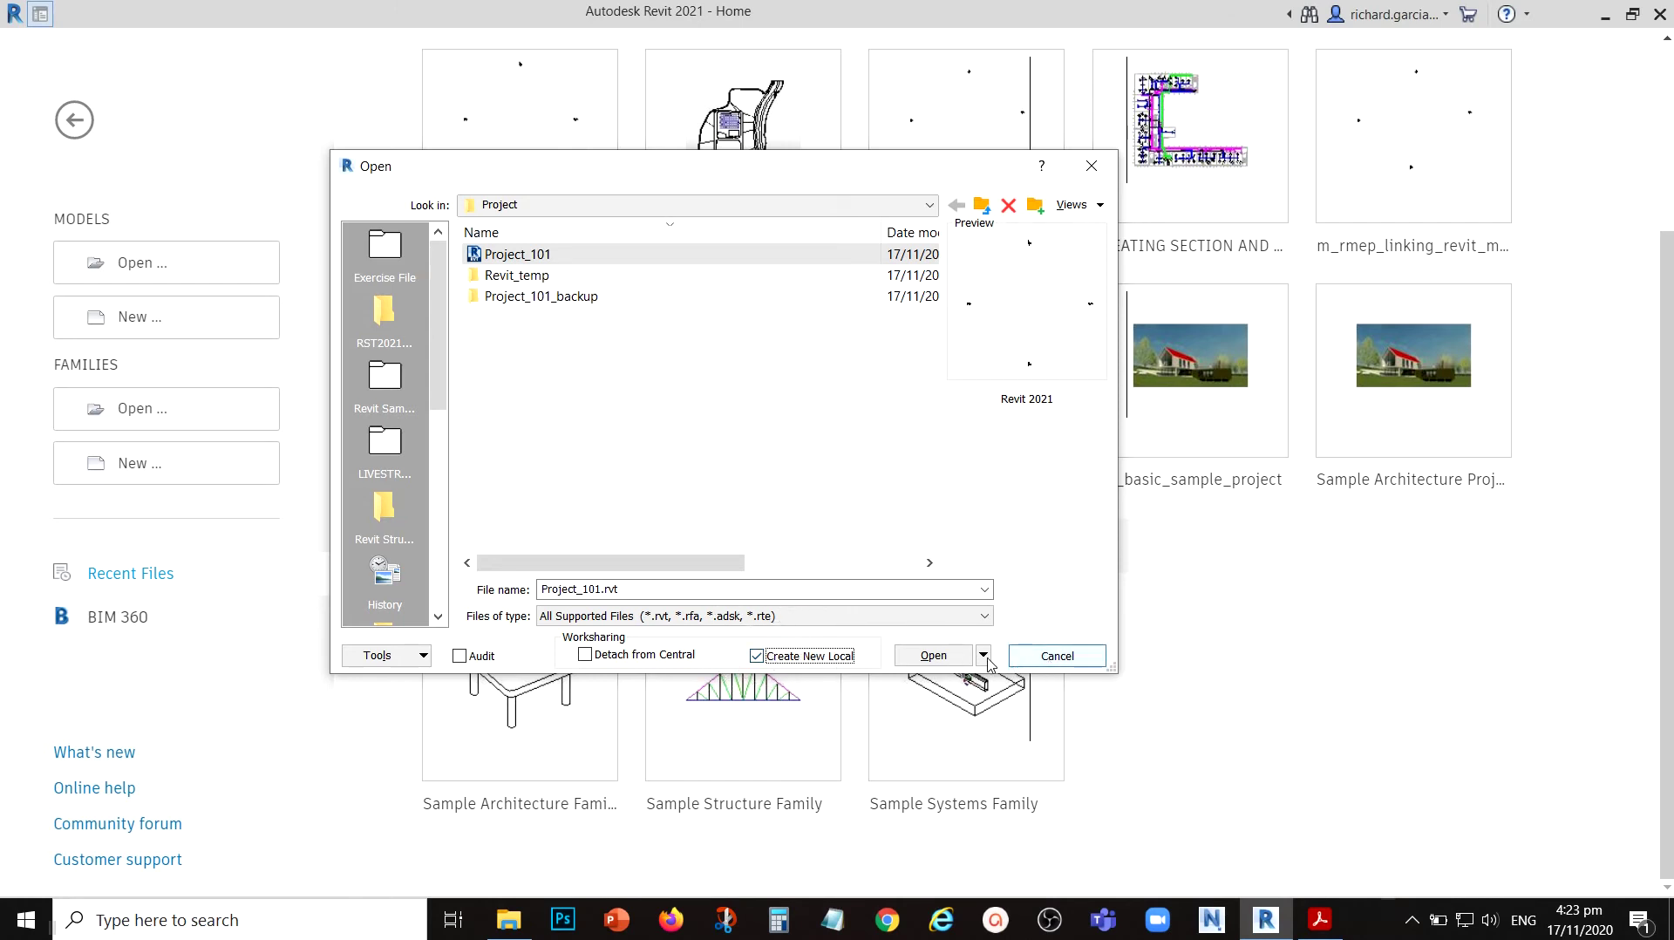
{"action": "left_click", "coordinate": [924, 660]}
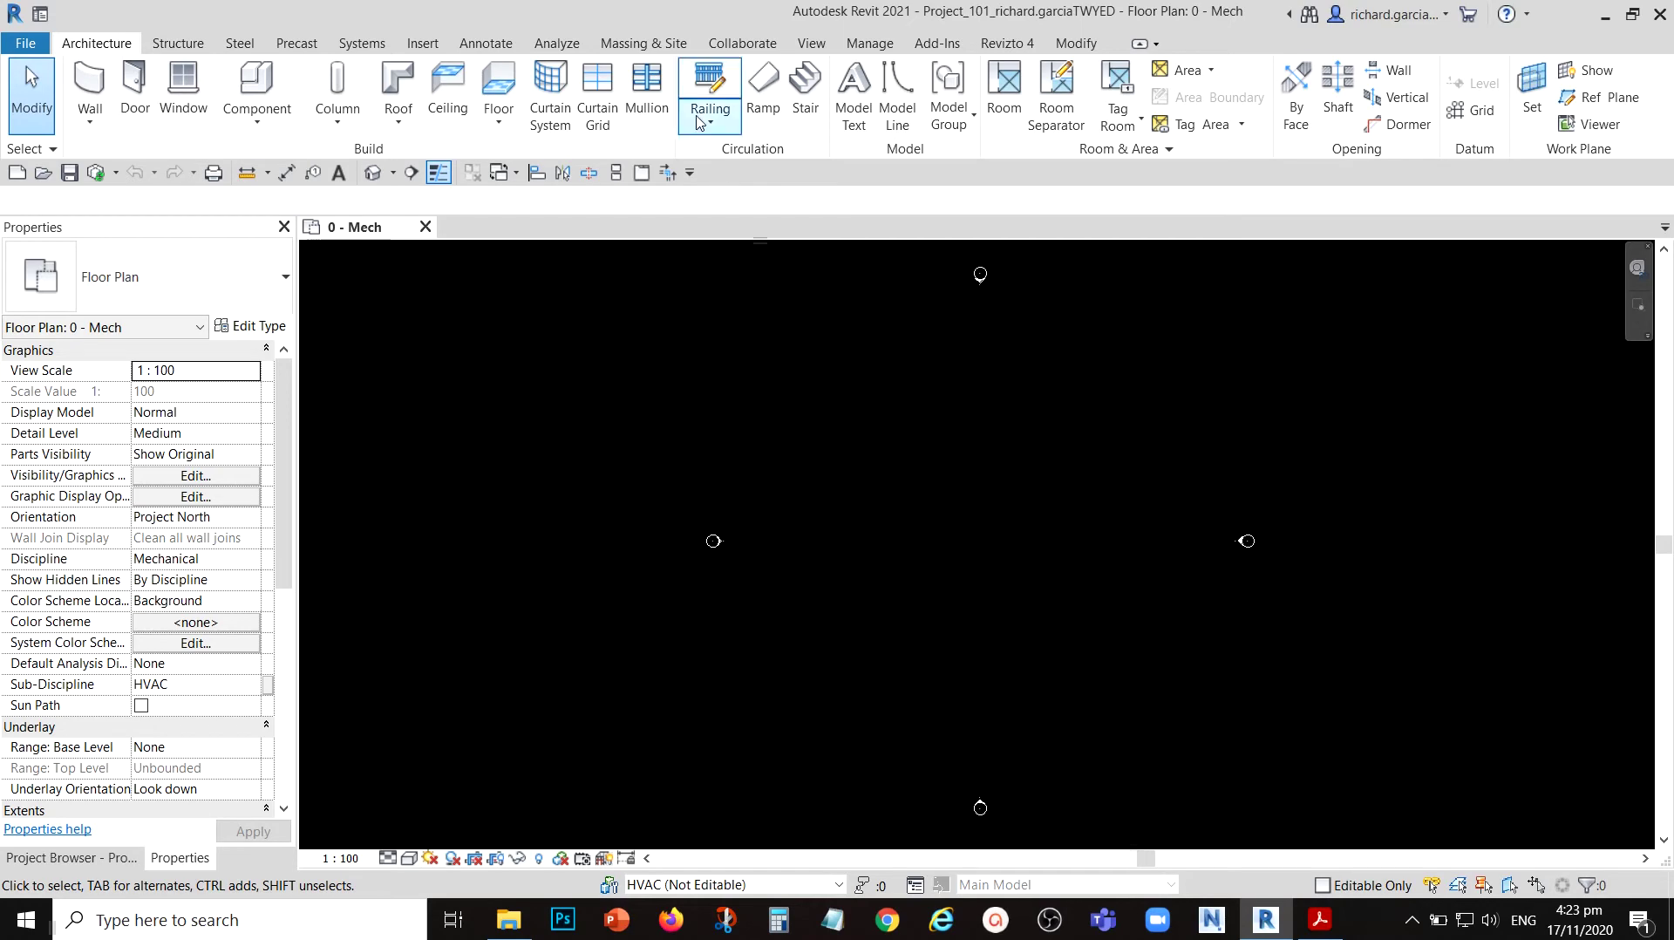
- Set the HVAC workset's Editable value to Yes in the local model's worksets and accept the change
{"action": "left_click", "coordinate": [608, 885]}
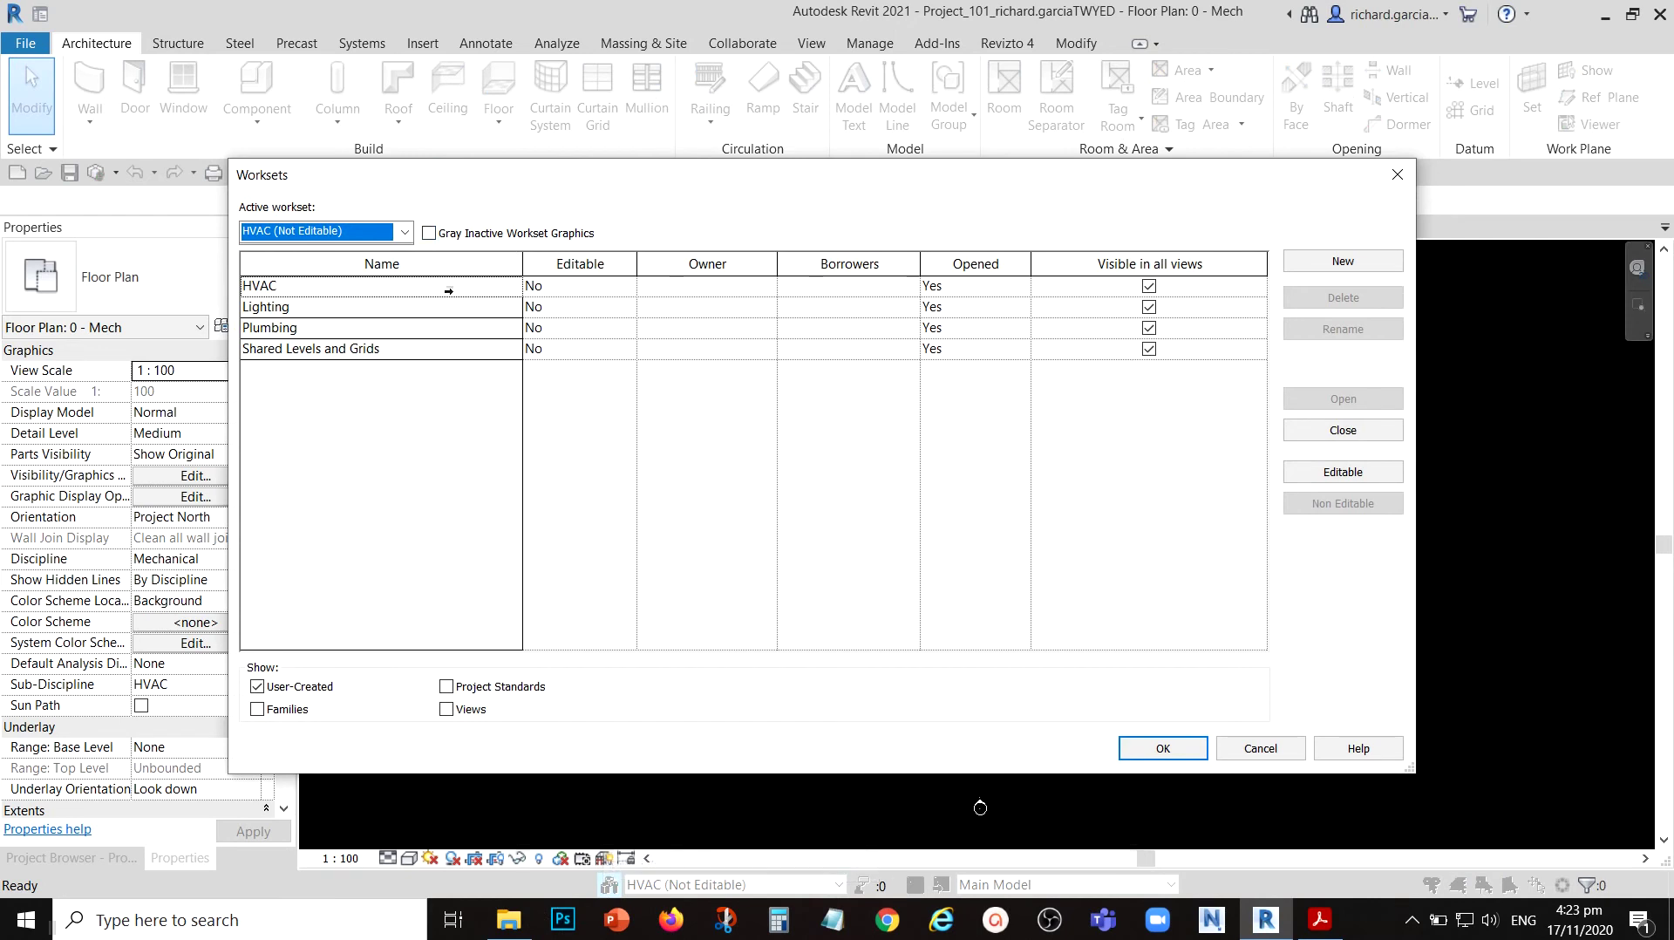
{"action": "left_click", "coordinate": [449, 290]}
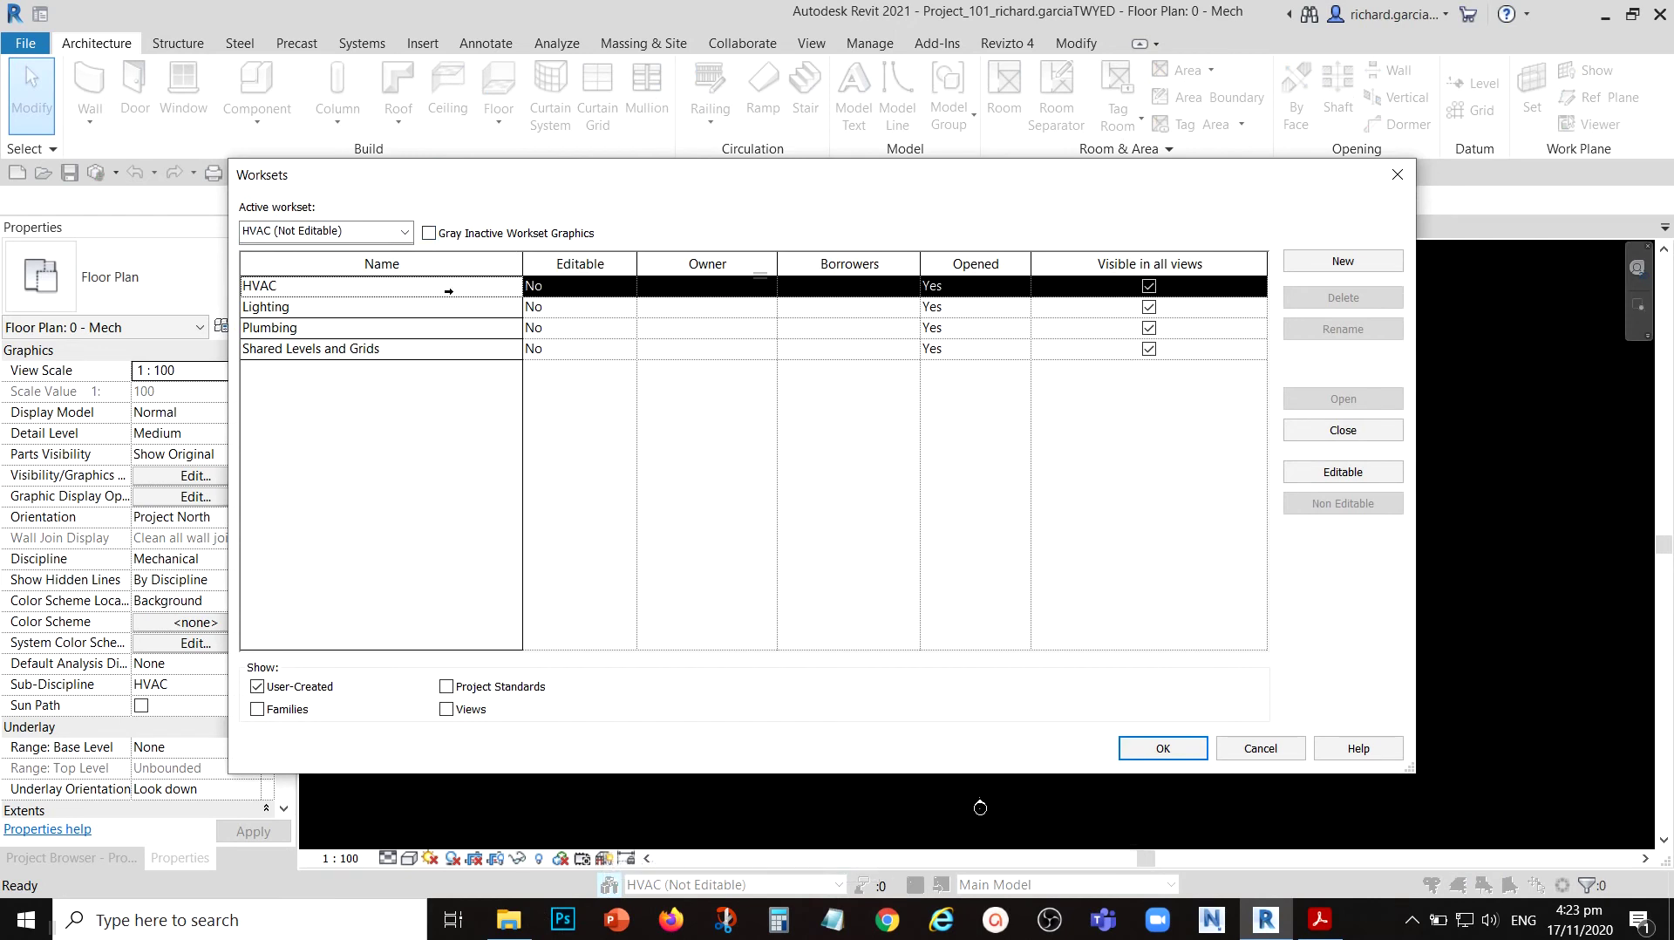
{"action": "left_click", "coordinate": [625, 288]}
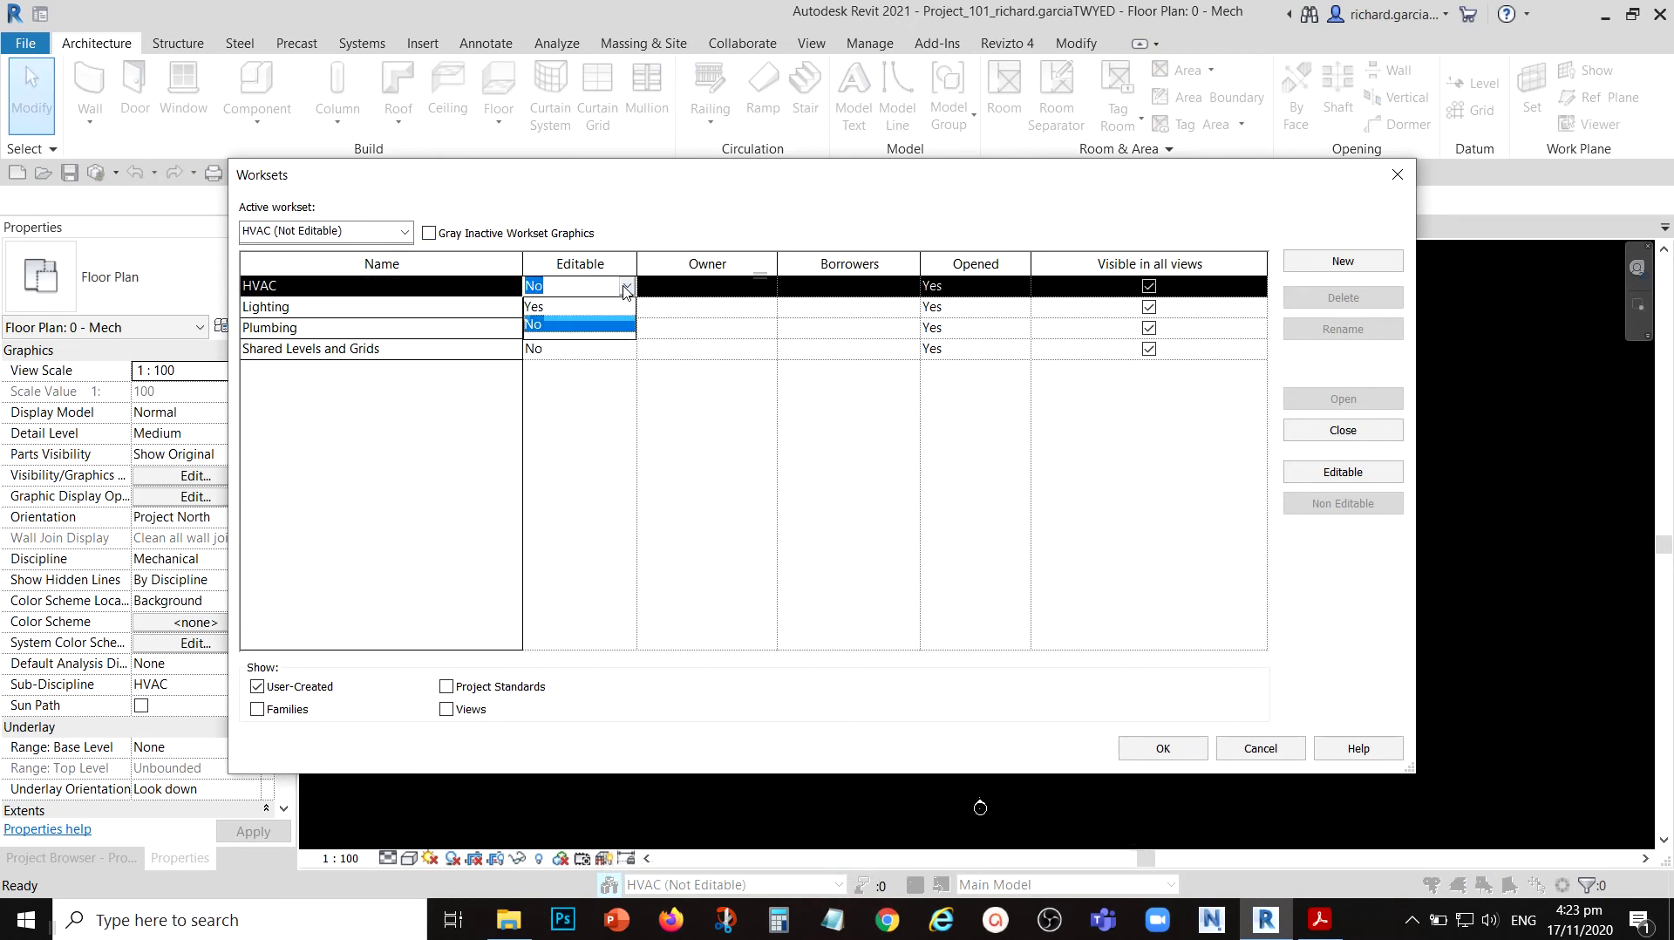
{"action": "left_click", "coordinate": [537, 308]}
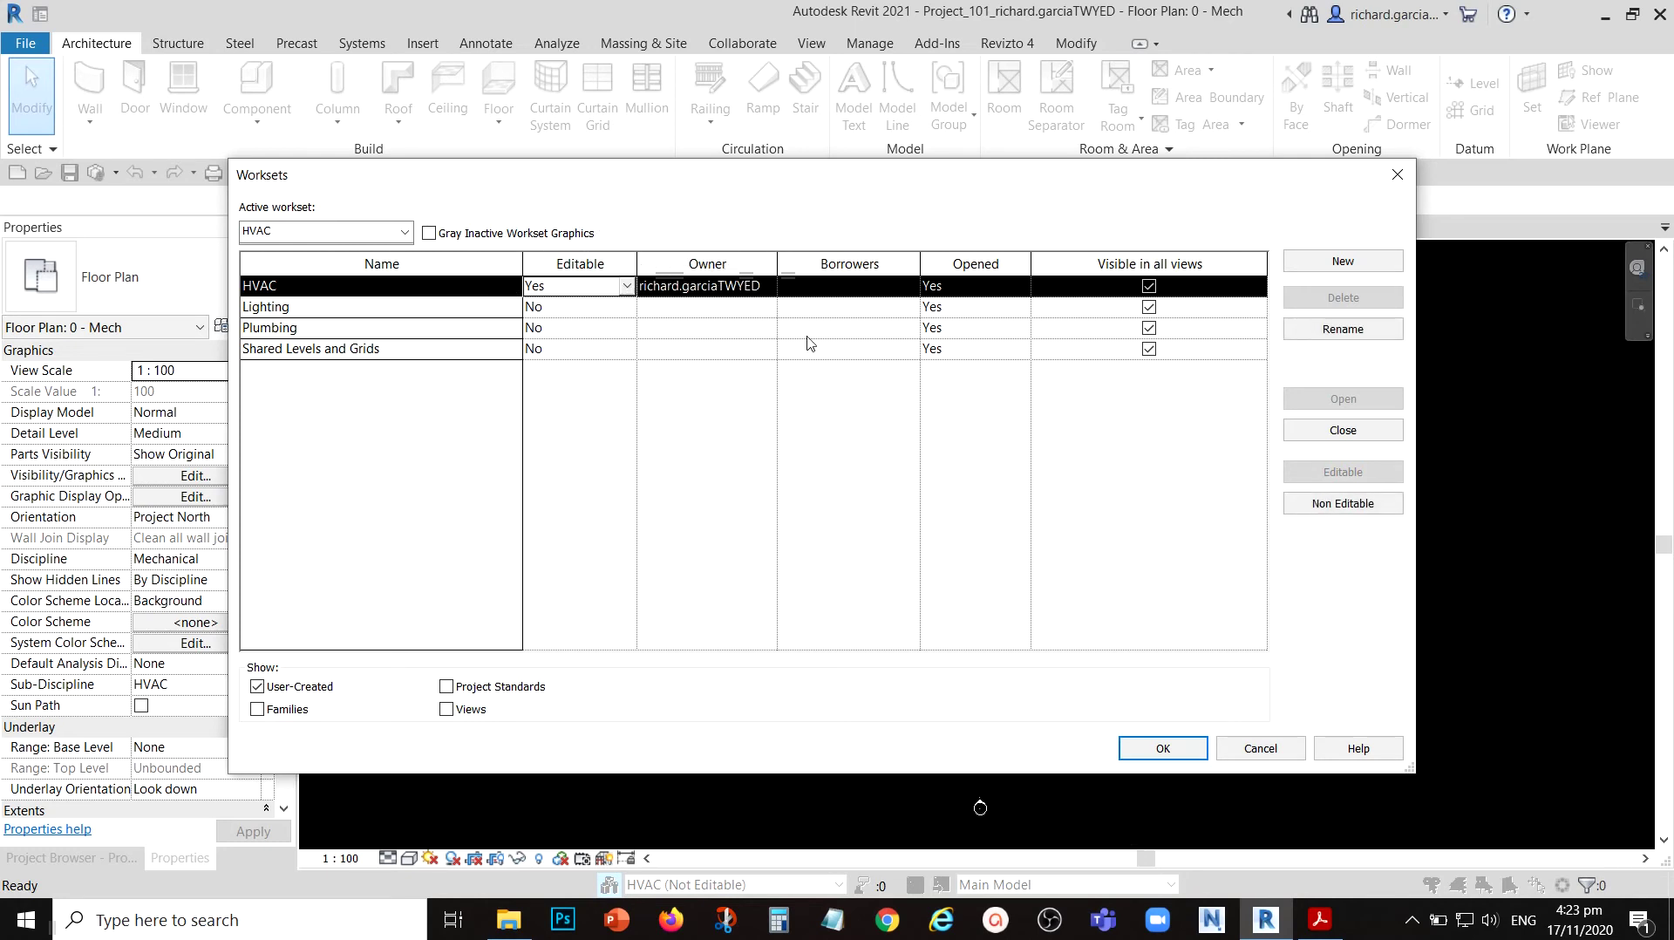
{"action": "left_click", "coordinate": [1163, 750]}
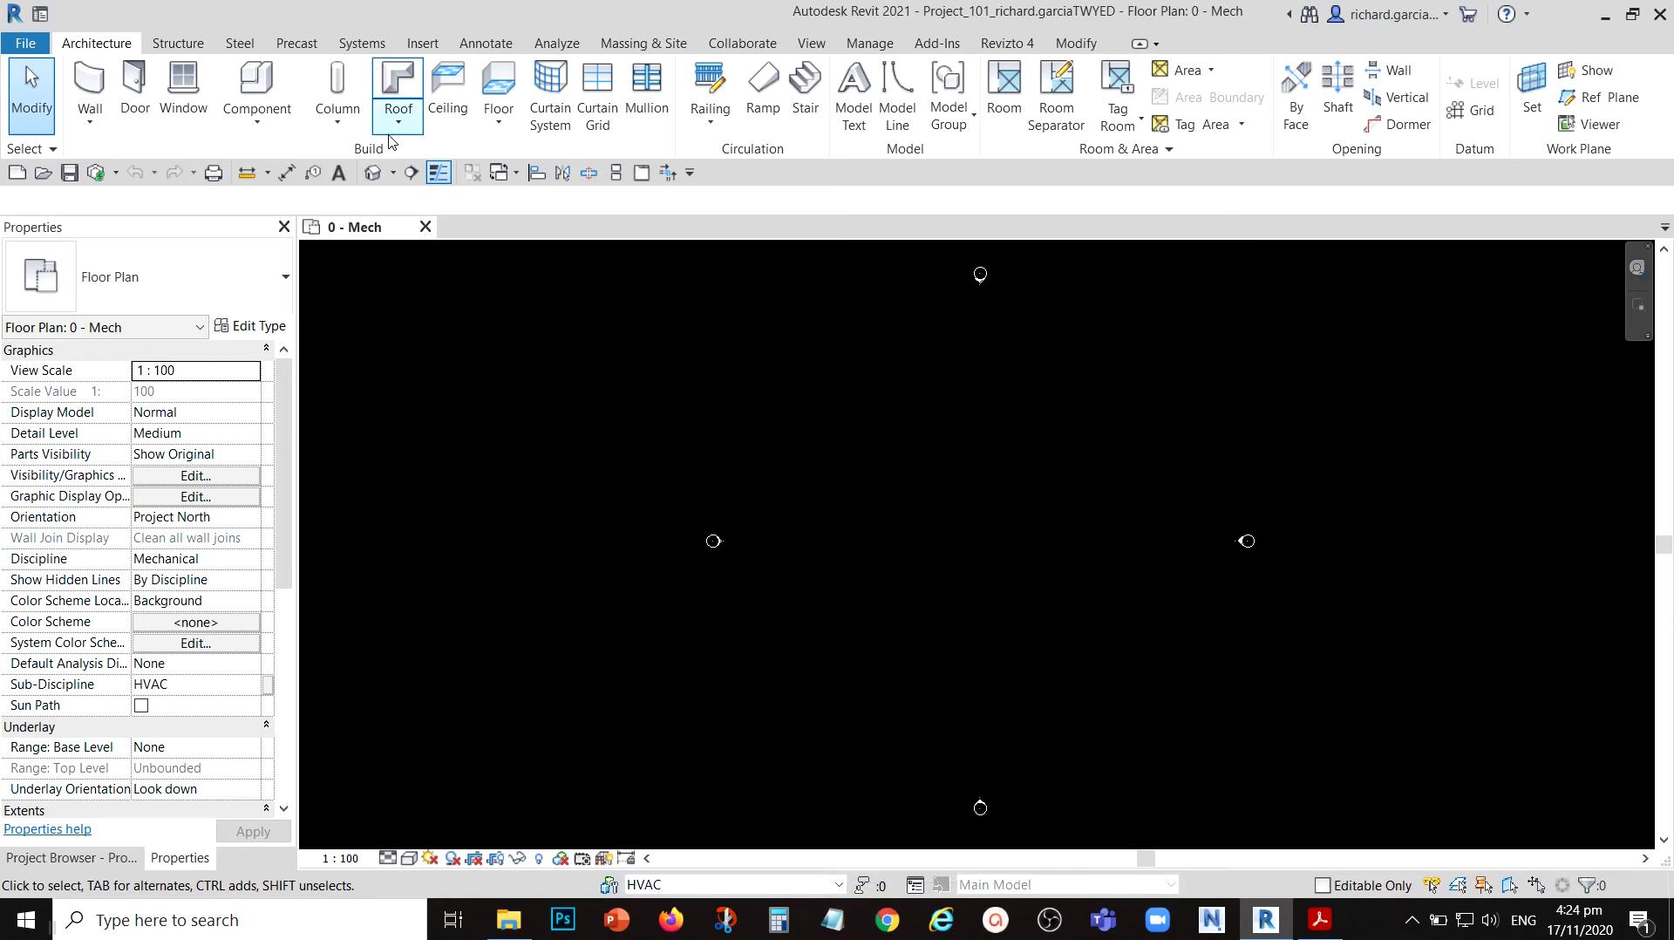
- Draw an L-shaped 300 x 300 mm rectangular duct at 2750 mm middle elevation, running horizontally and turning down the 0 - Mech plan
{"action": "left_click", "coordinate": [362, 43]}
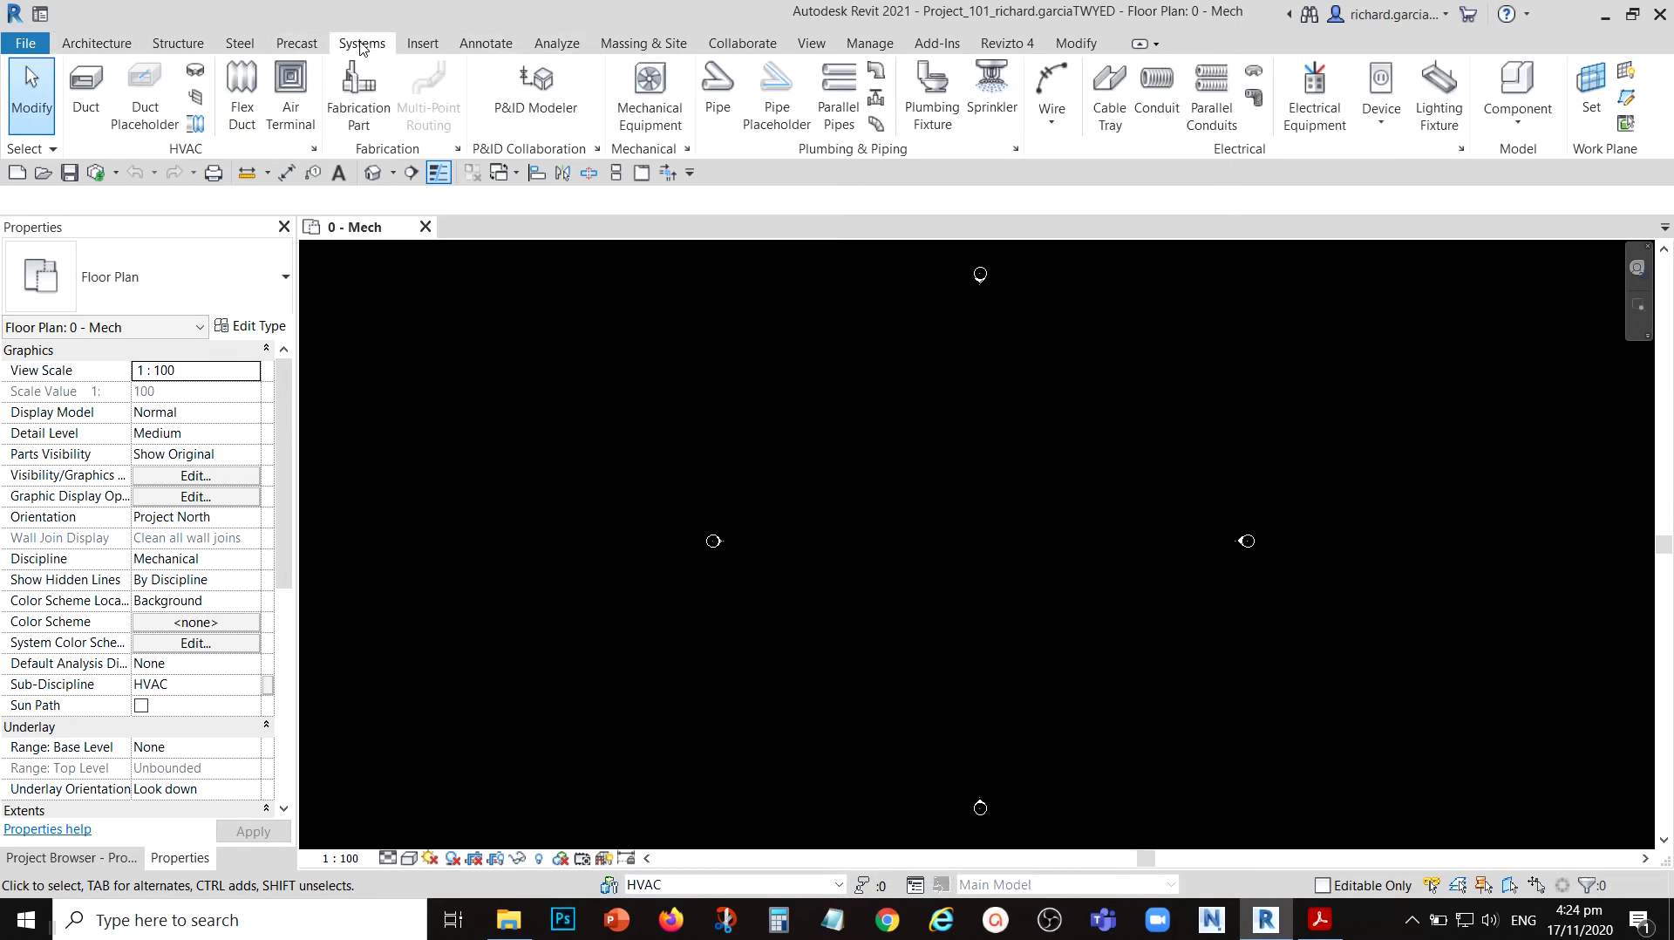
{"action": "left_click", "coordinate": [87, 90]}
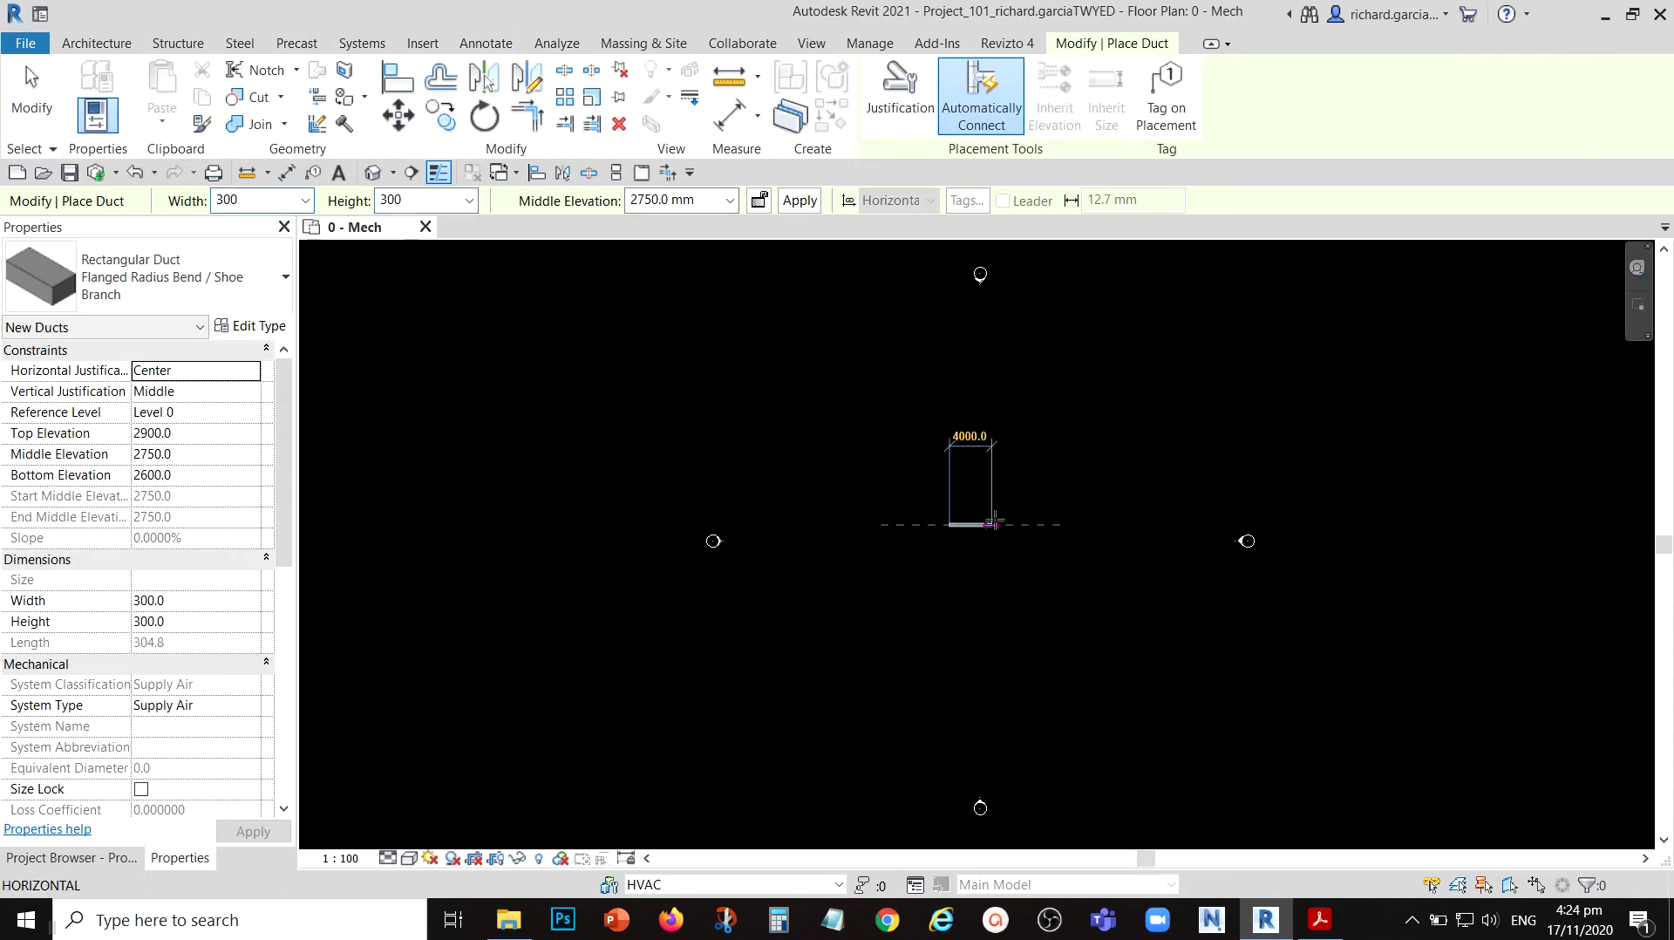
{"action": "left_click", "coordinate": [1003, 524]}
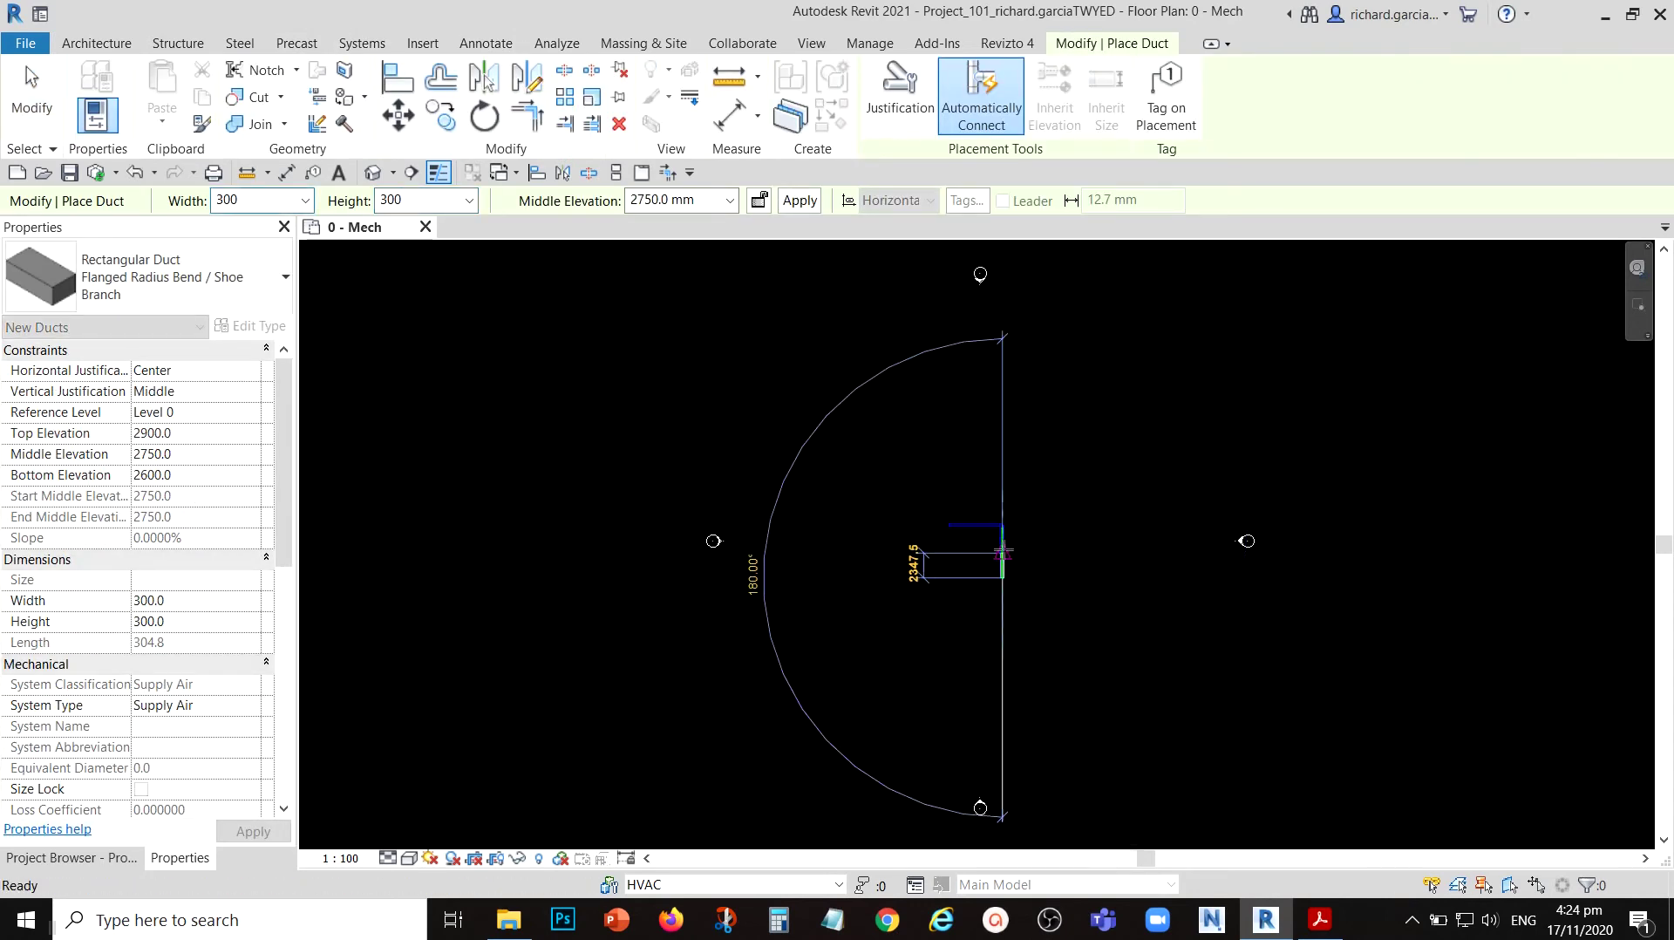
{"action": "left_click", "coordinate": [1003, 579]}
{"action": "key", "text": "Escape"}
{"action": "key", "text": "Escape"}
{"action": "scroll", "coordinate": [985, 505], "scroll_direction": "up", "scroll_amount": 3}
{"action": "middle_click_drag", "start_coordinate": [1110, 636], "coordinate": [1110, 553]}
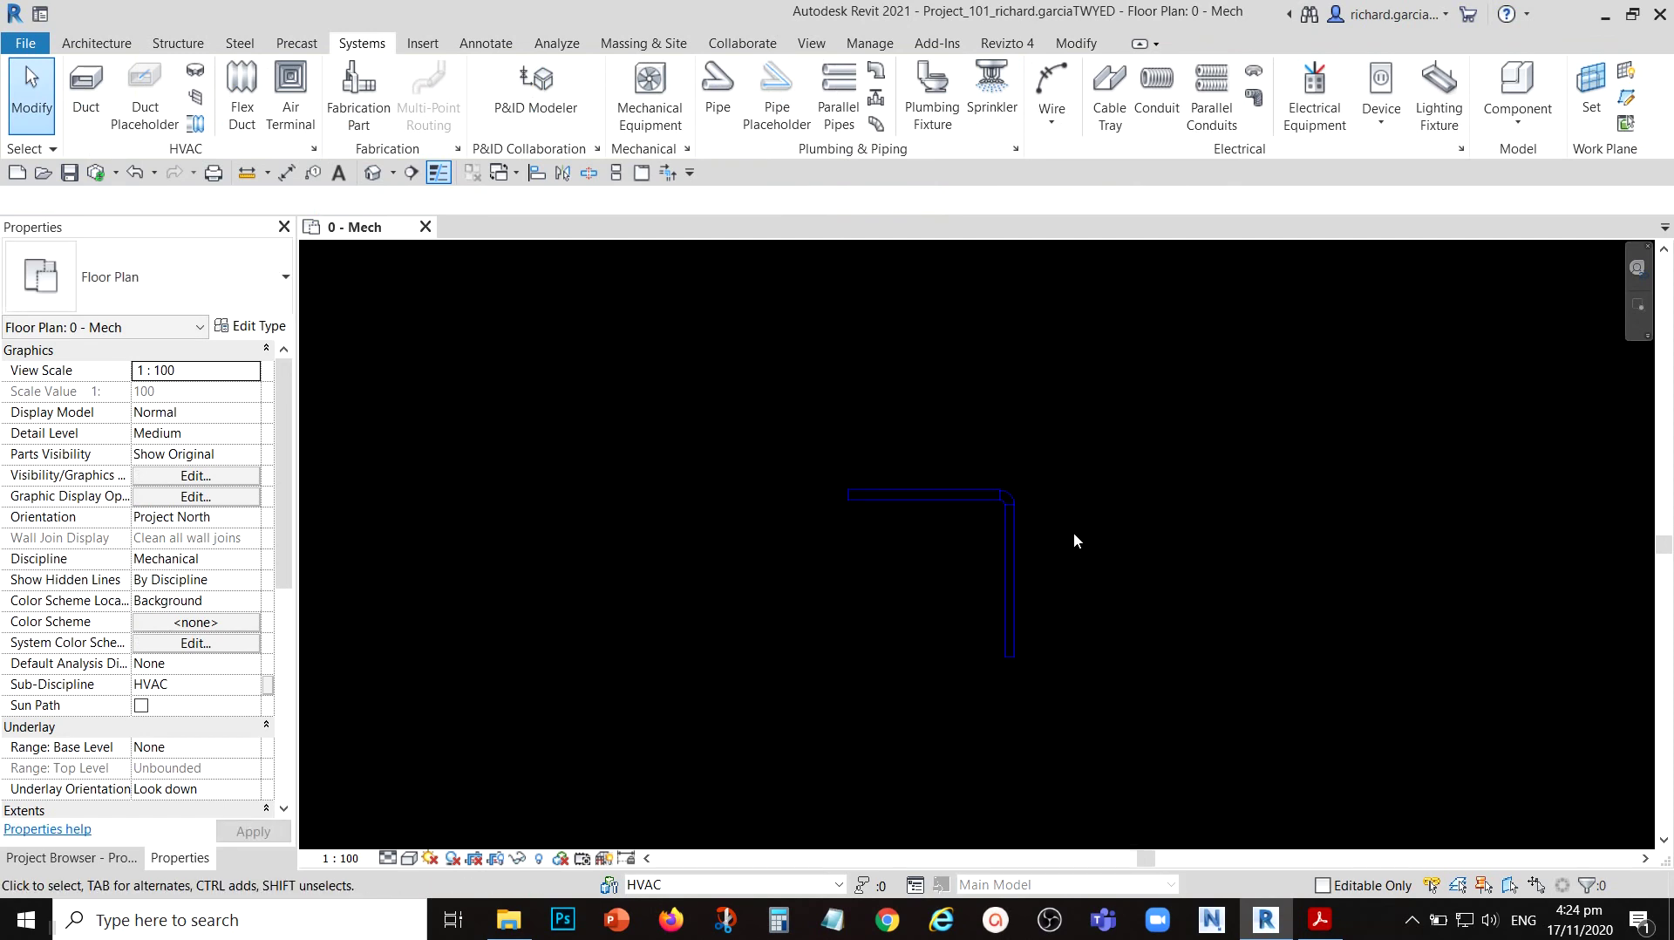
- Synchronize the local model with central without relinquishing user-created worksets, saving the local file before and after
{"action": "left_click", "coordinate": [115, 173]}
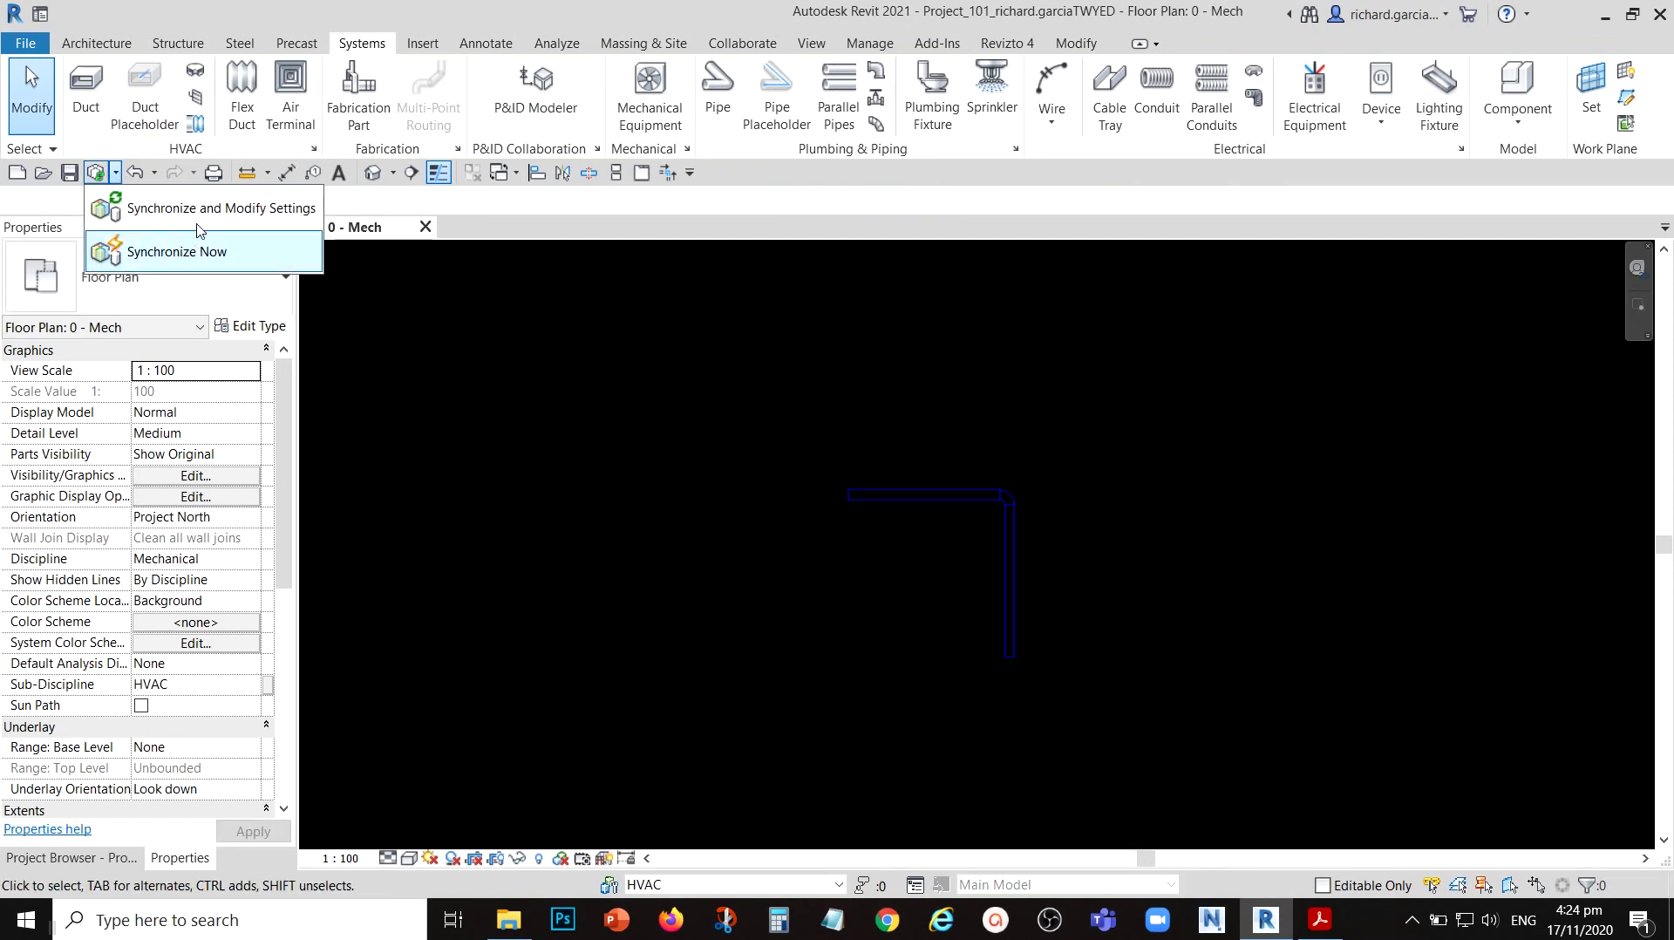
{"action": "left_click", "coordinate": [198, 209]}
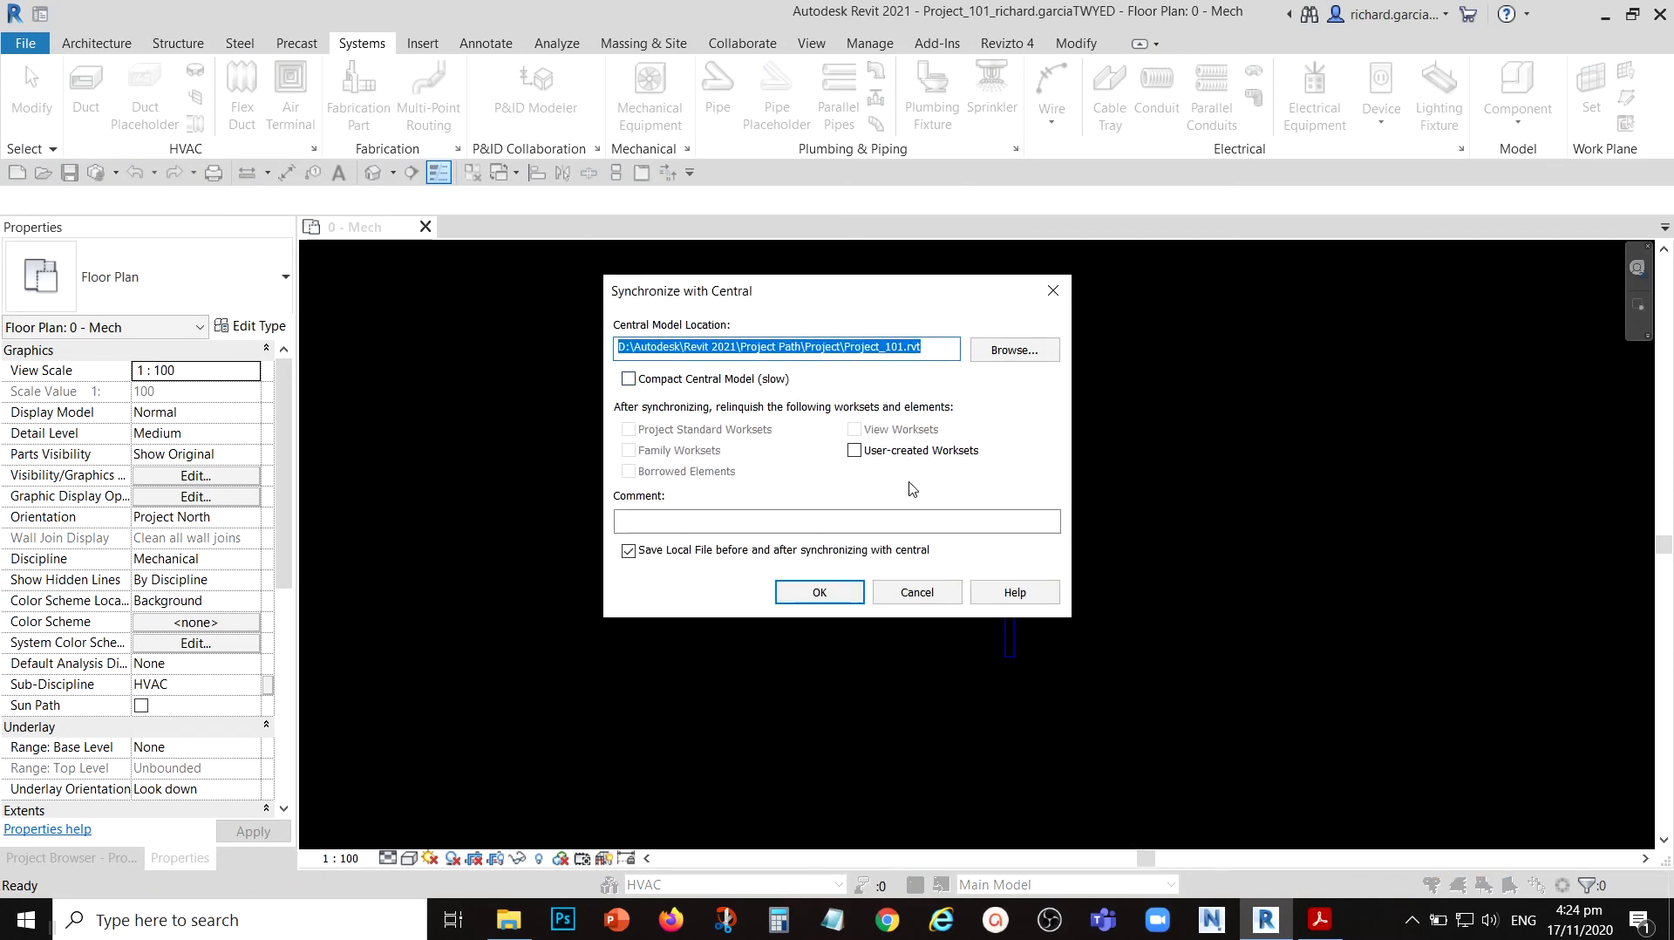
{"action": "key", "text": "ctrl"}
{"action": "left_click_drag", "start_coordinate": [864, 293], "coordinate": [598, 301]}
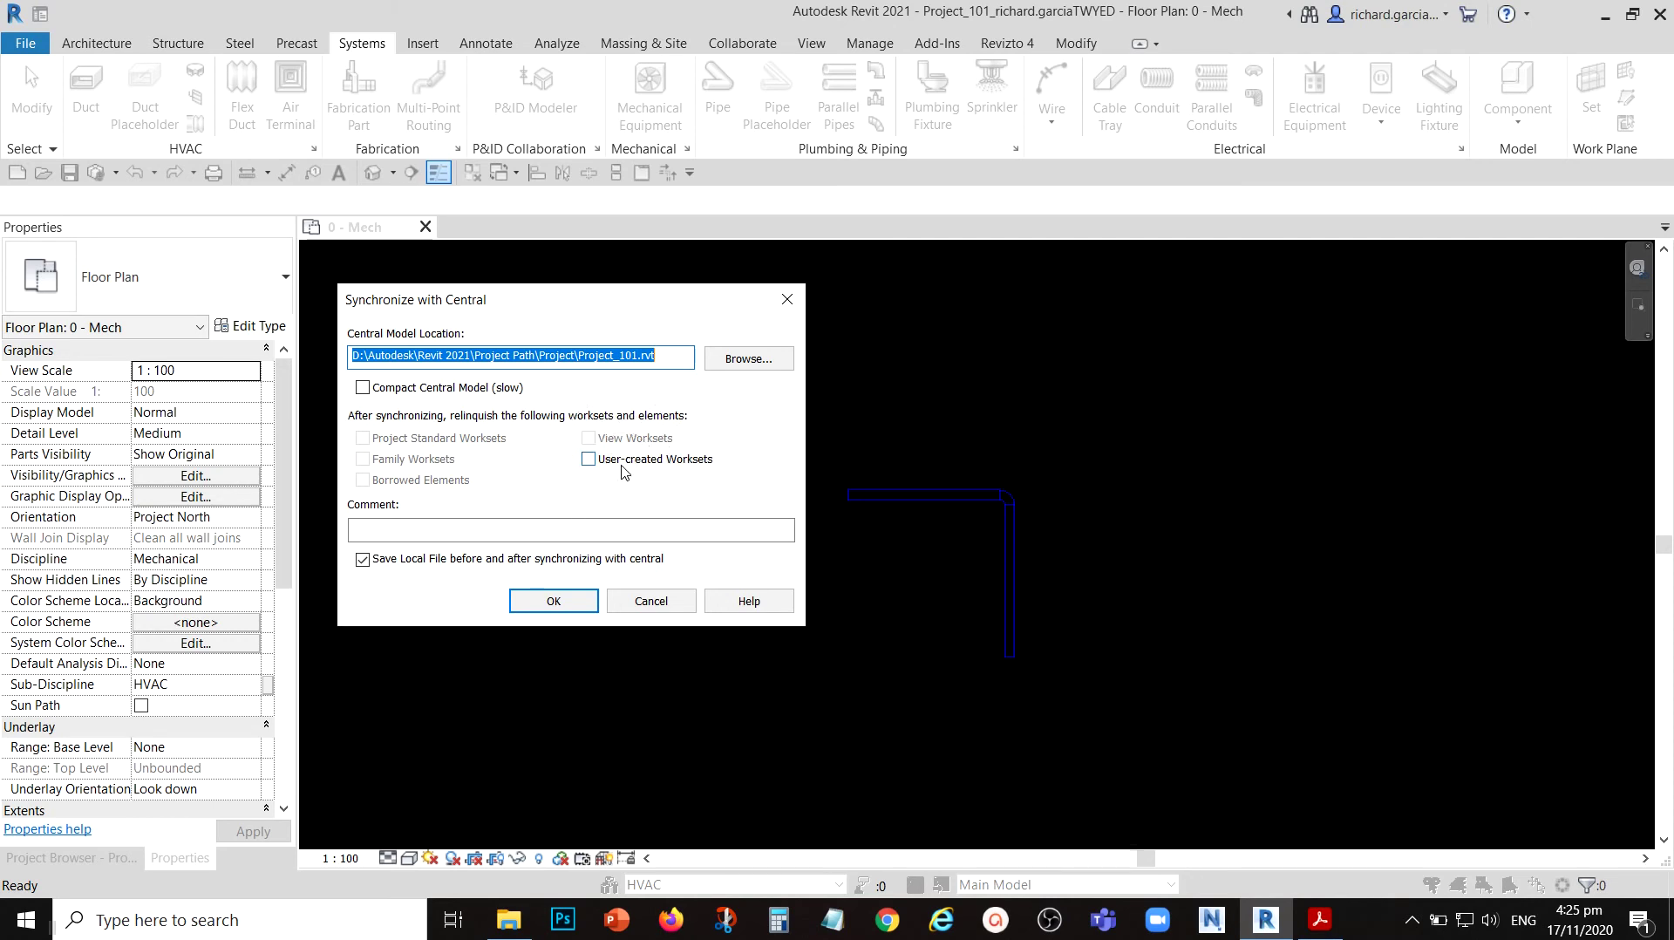
{"action": "left_click", "coordinate": [588, 459]}
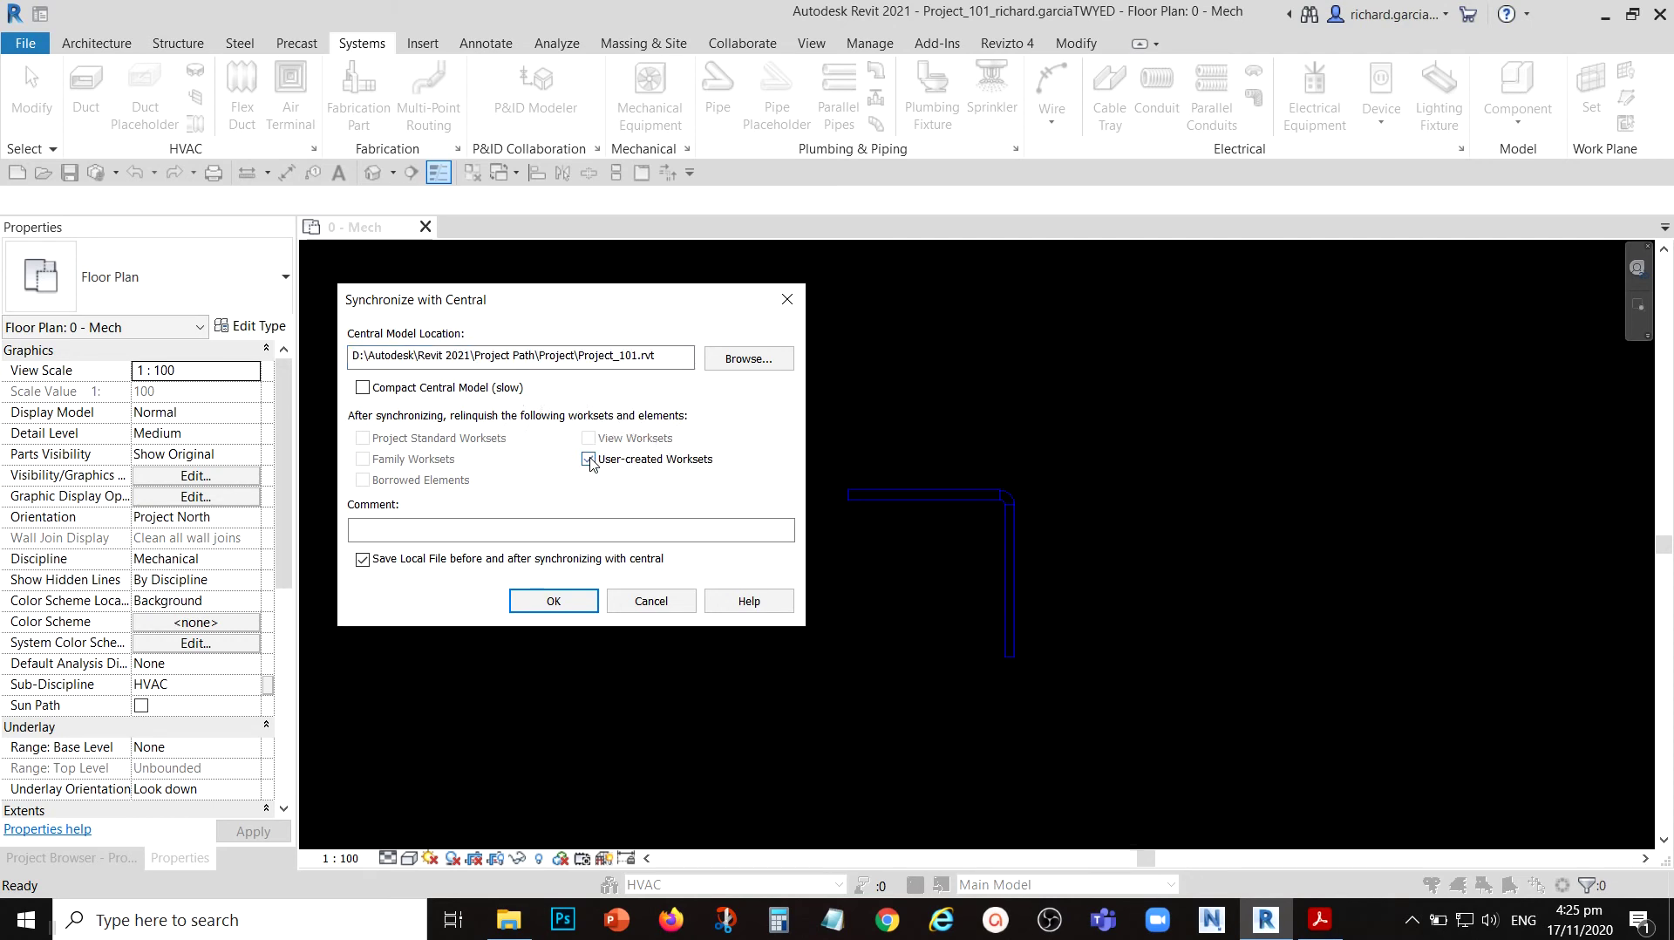
{"action": "left_click", "coordinate": [589, 459]}
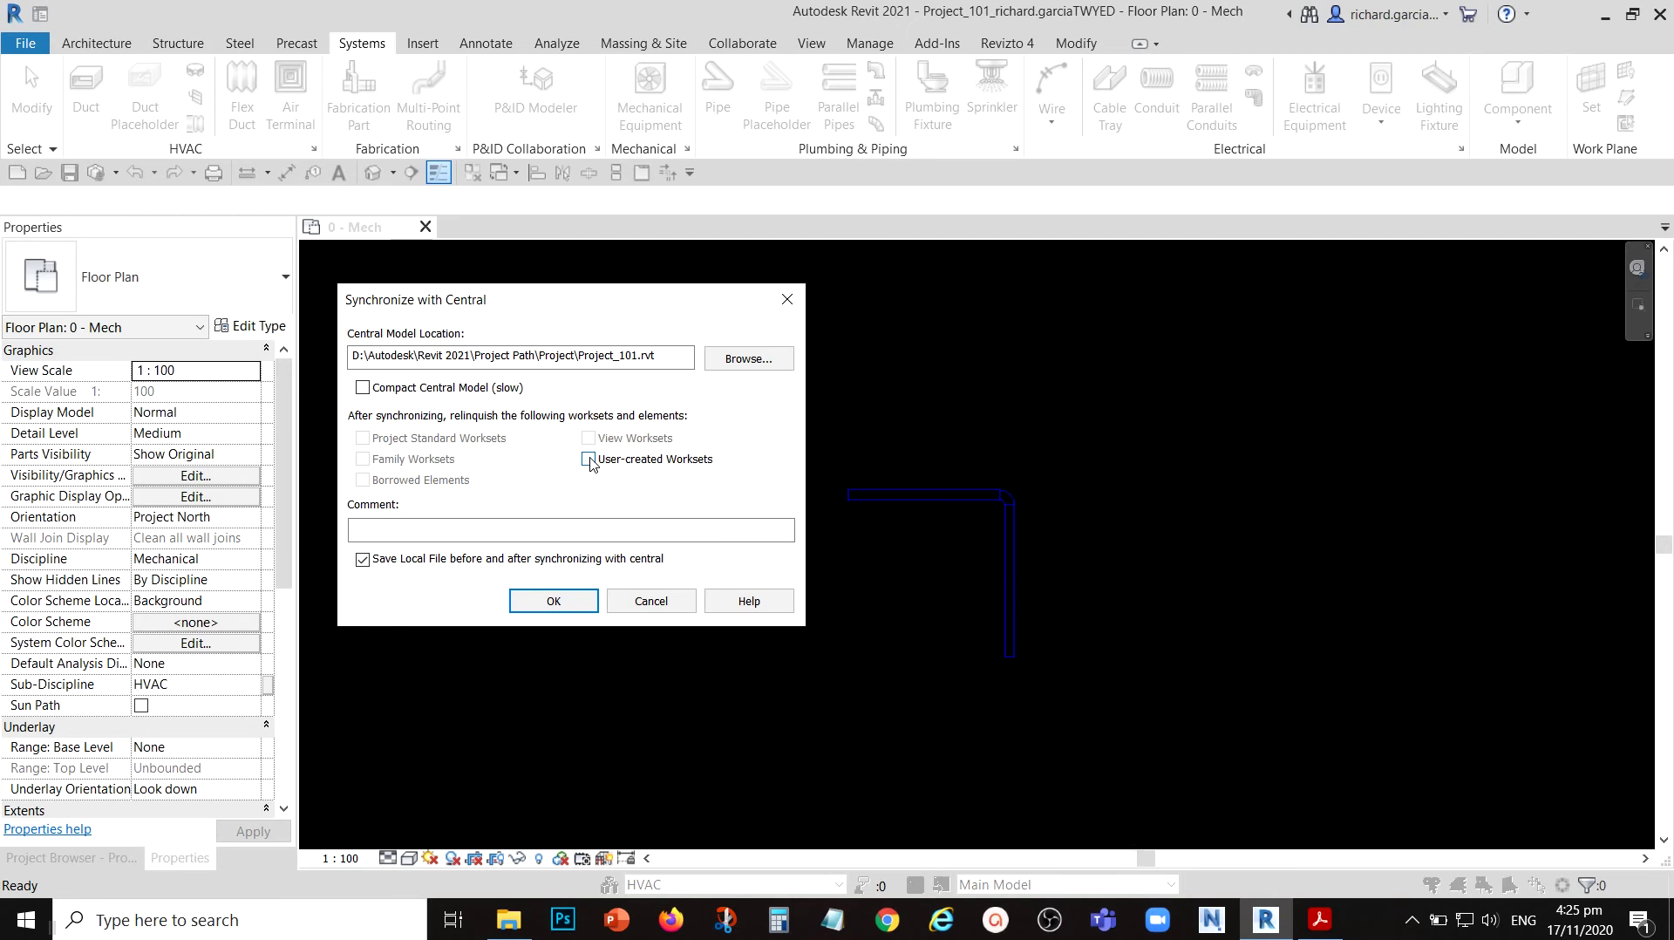
{"action": "left_click", "coordinate": [555, 601]}
{"action": "left_click", "coordinate": [554, 602]}
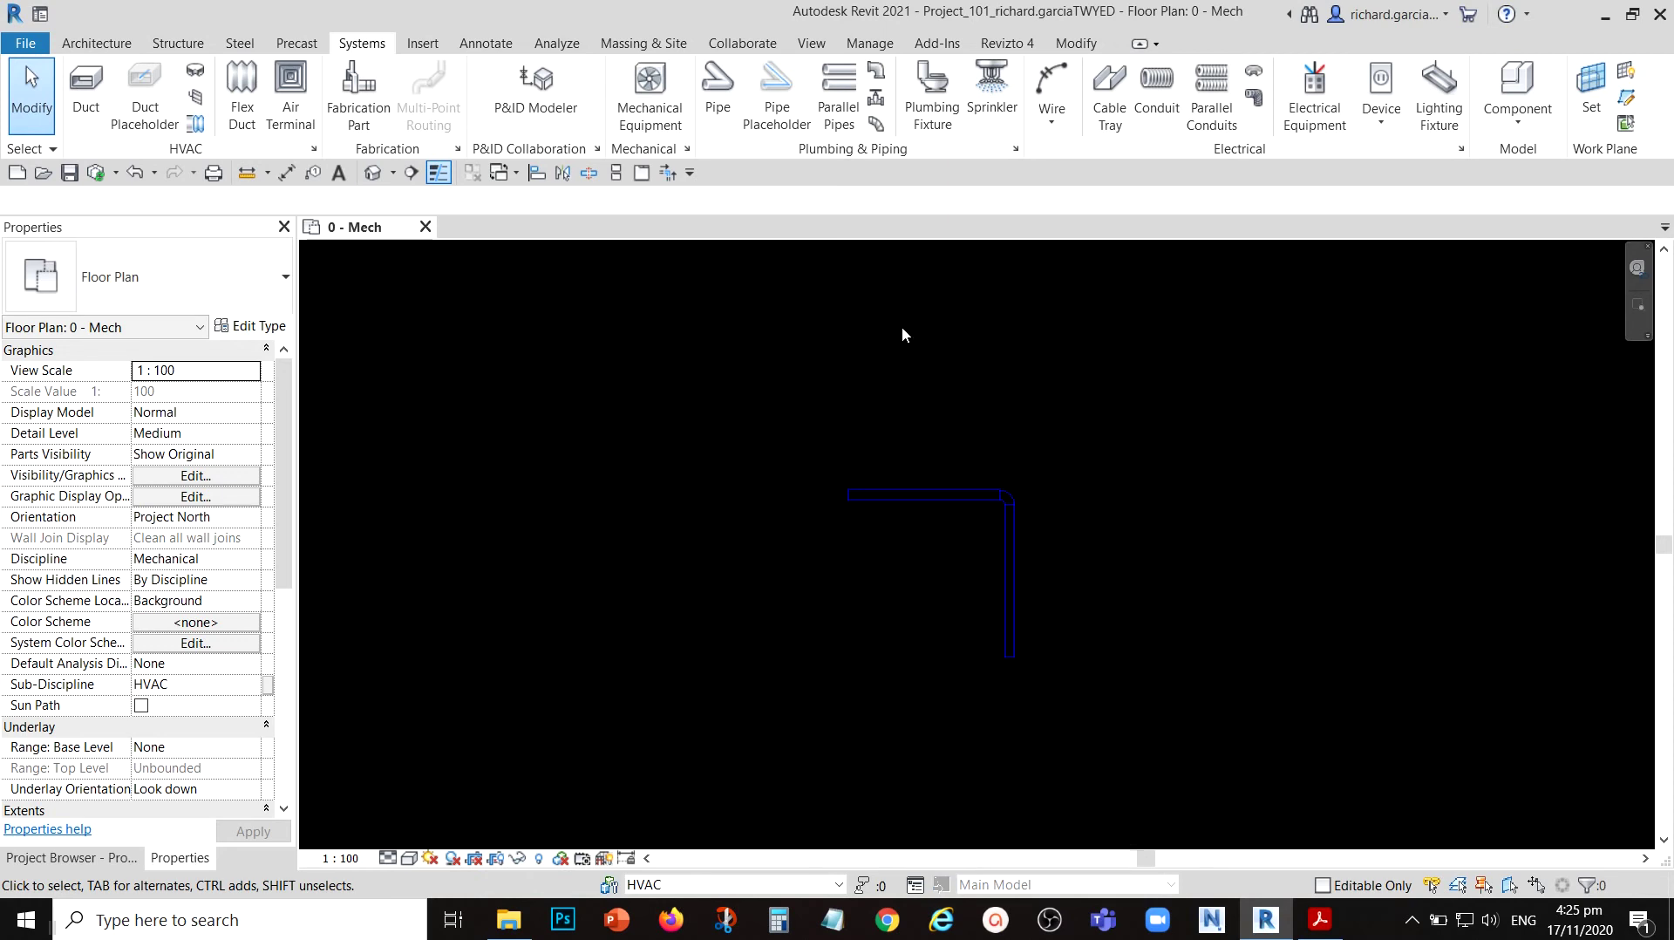
- Close the local model's 0 - Mech view, keeping ownership of its elements and worksets
{"action": "left_click", "coordinate": [426, 227]}
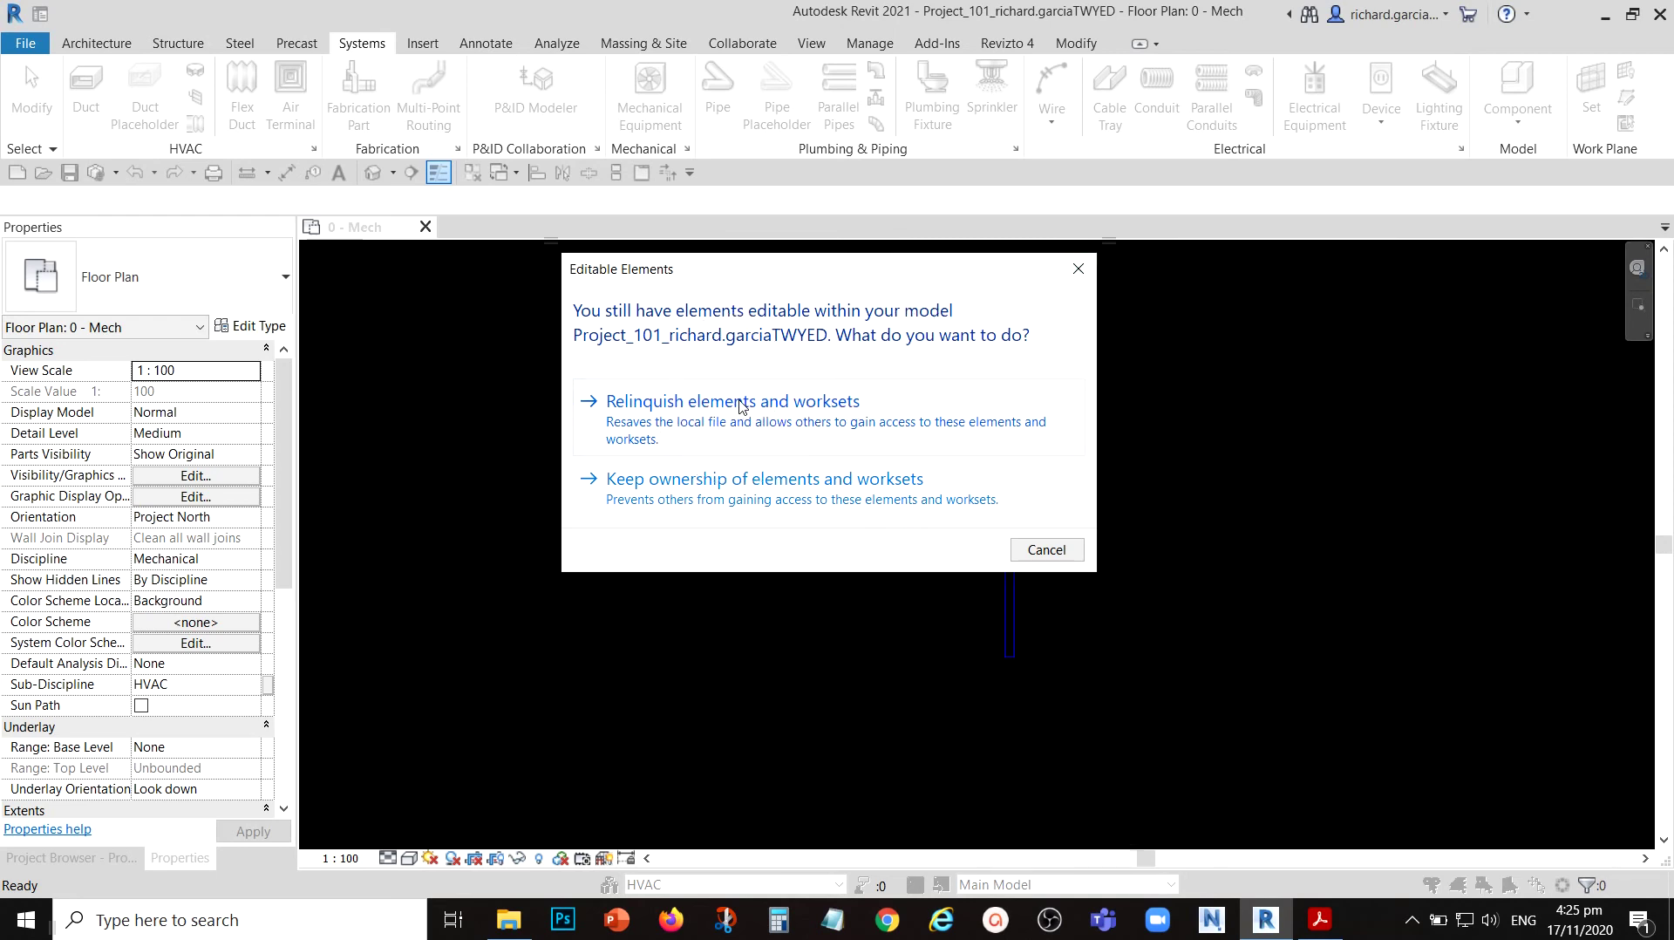
{"action": "left_click", "coordinate": [695, 490]}
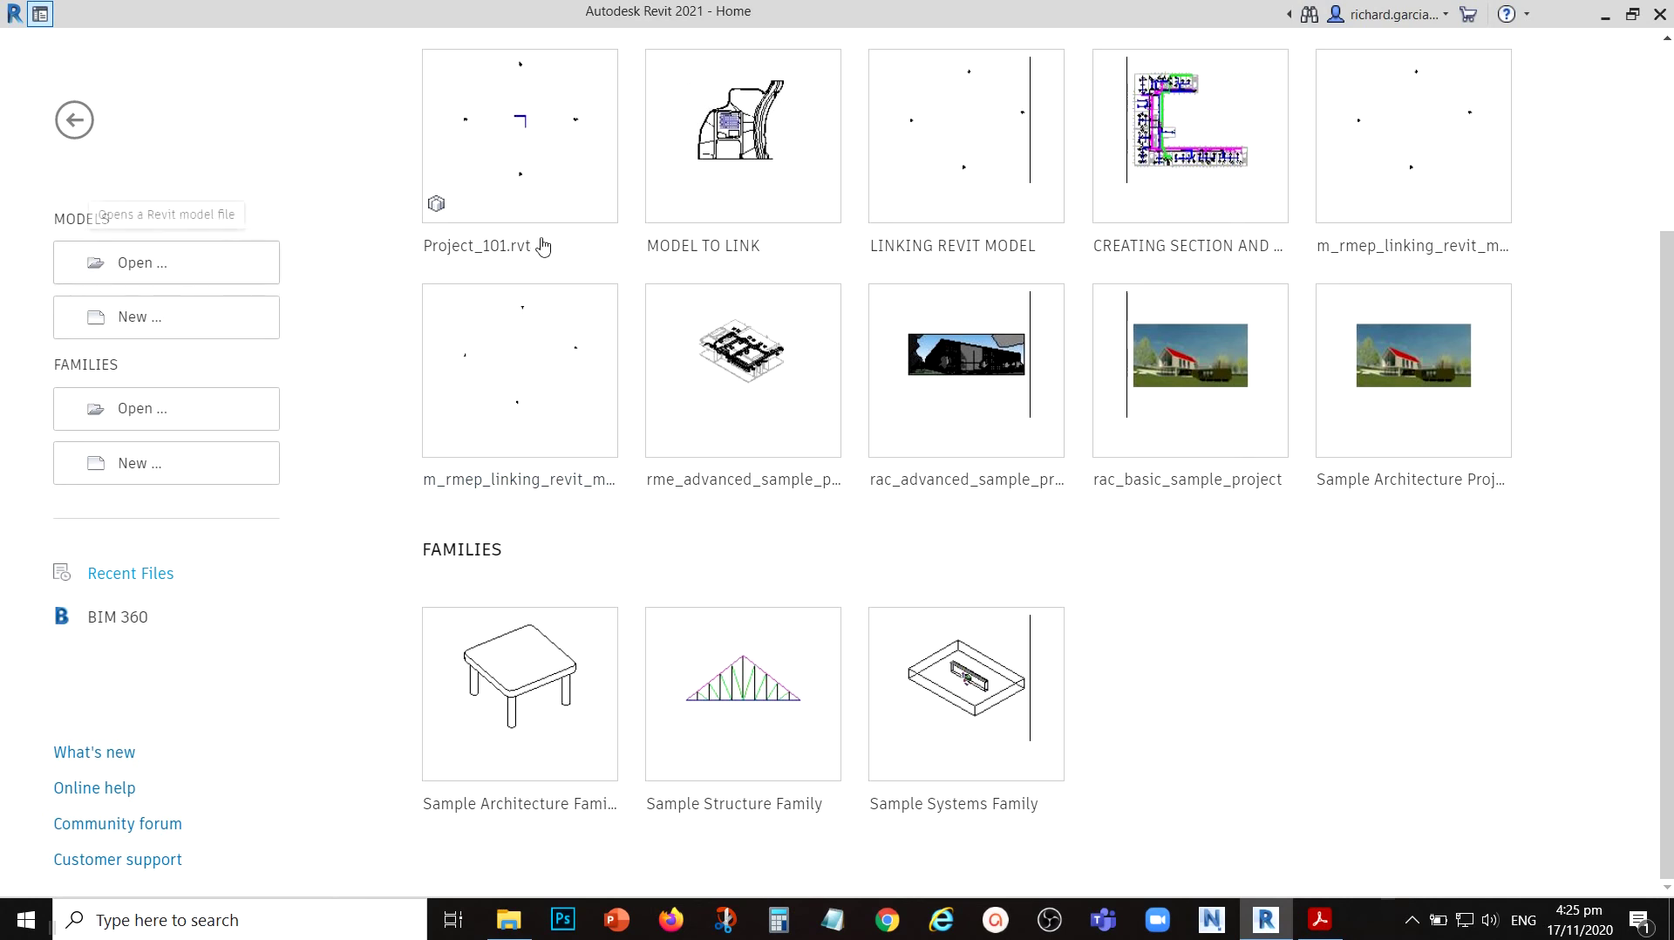
- Open the central model Project_101.rvt from the Project folder as a new local, overwriting the existing local copy
{"action": "mouse_move", "coordinate": [541, 241]}
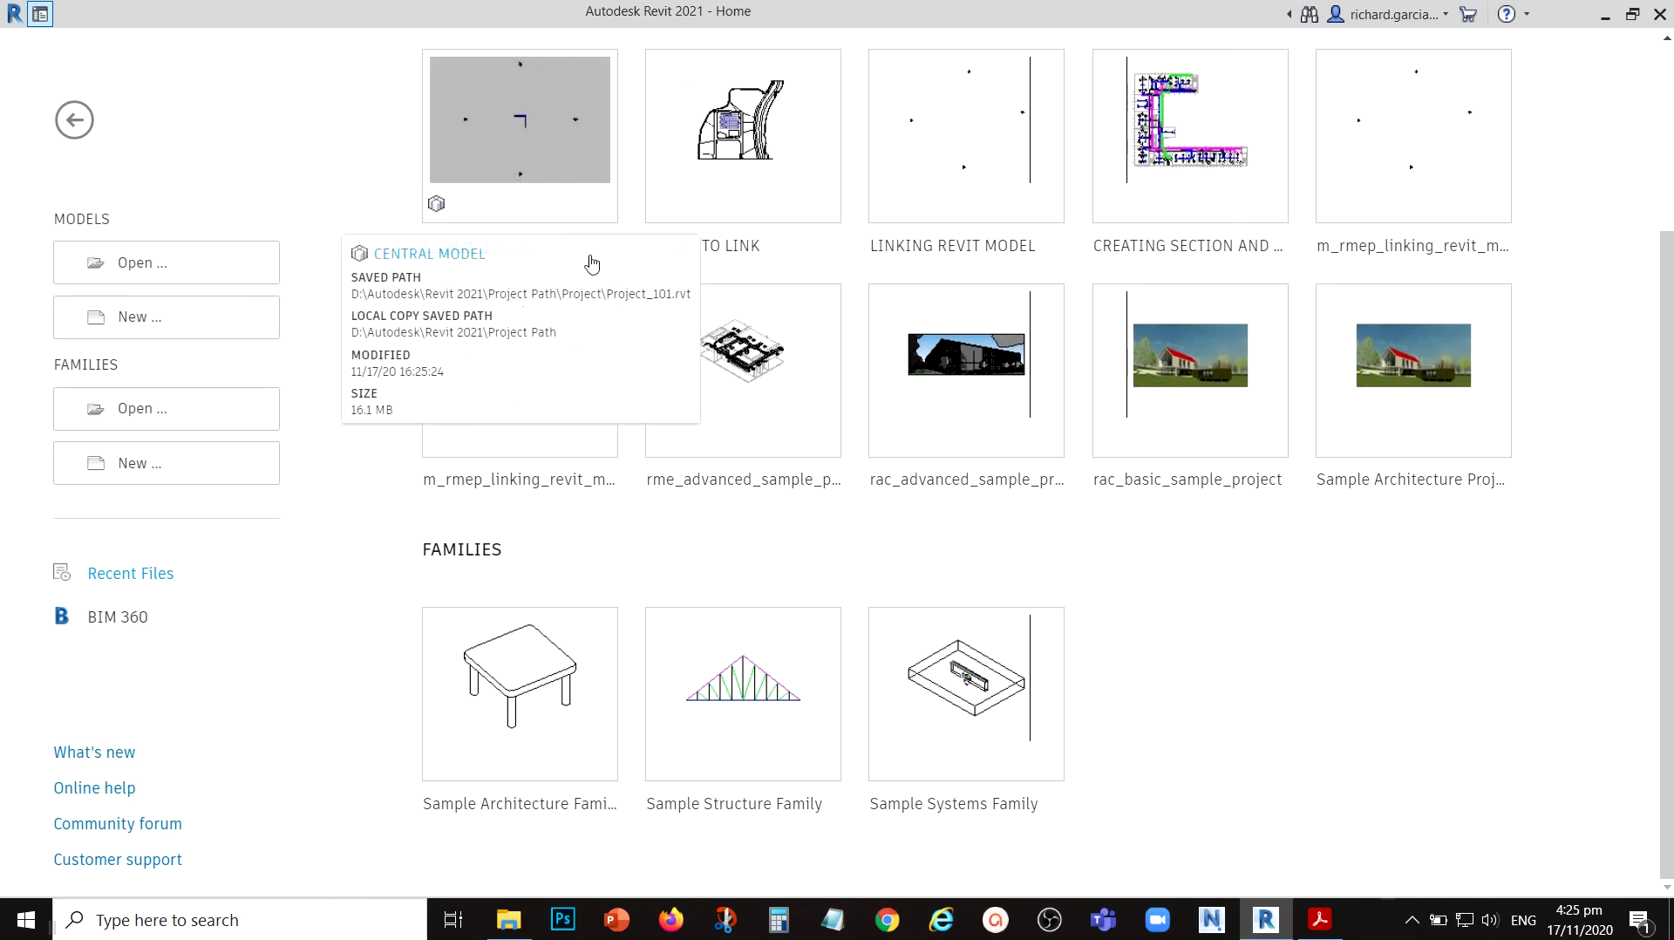
{"action": "left_click", "coordinate": [158, 273]}
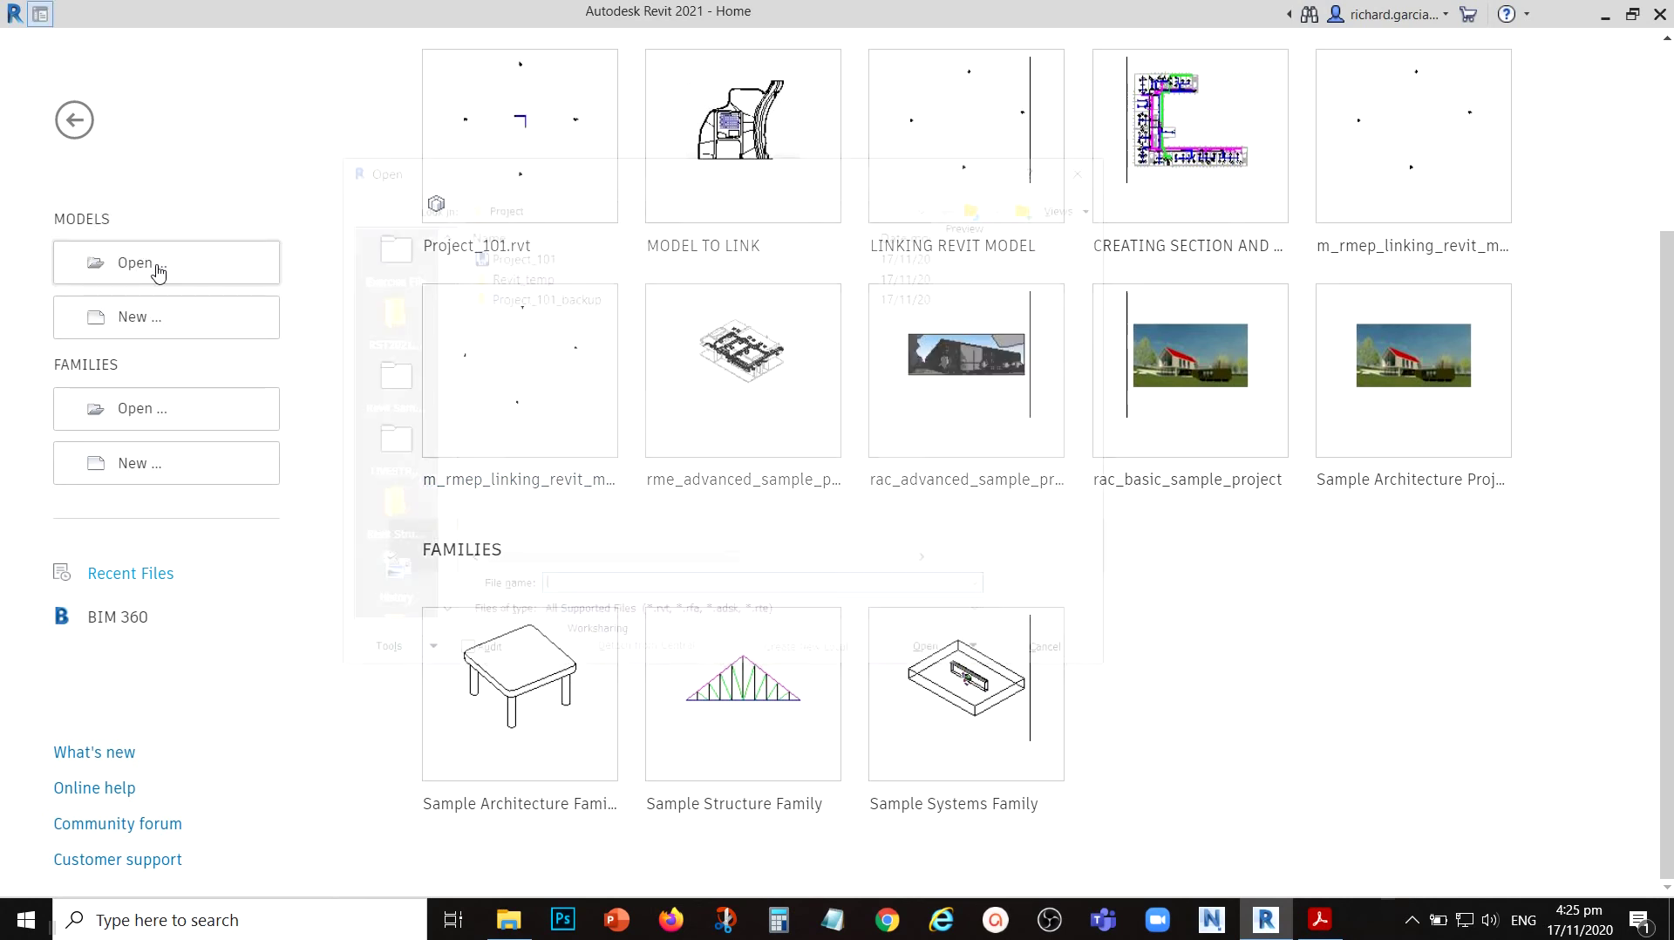
{"action": "left_click", "coordinate": [509, 259]}
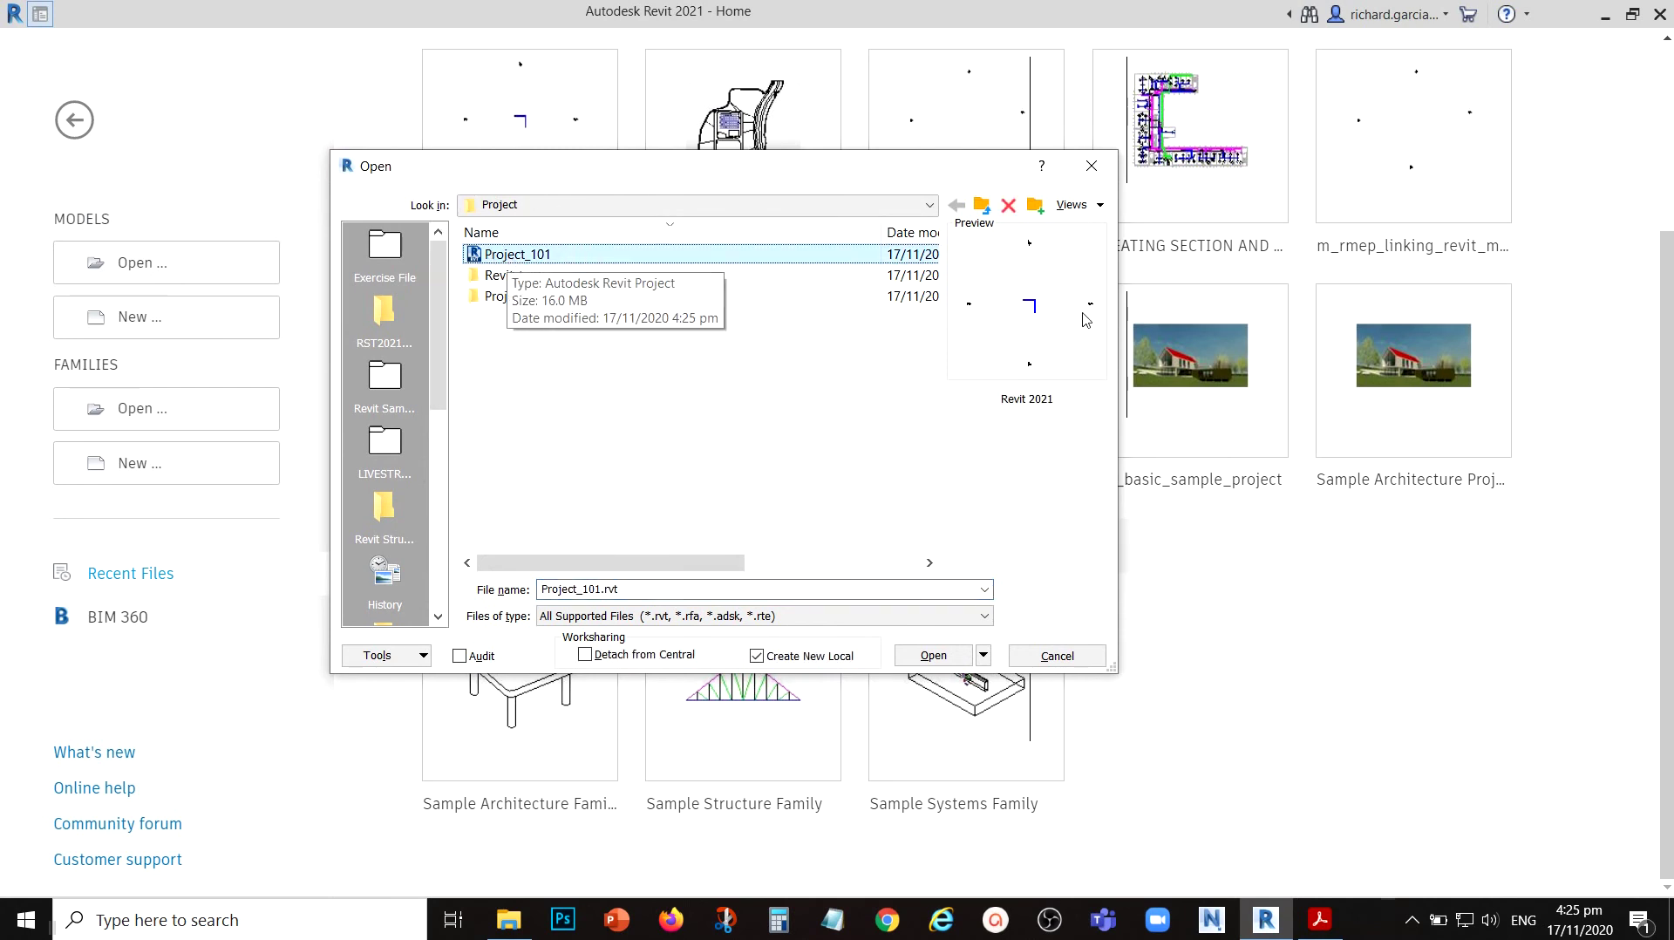
{"action": "left_click", "coordinate": [1045, 312]}
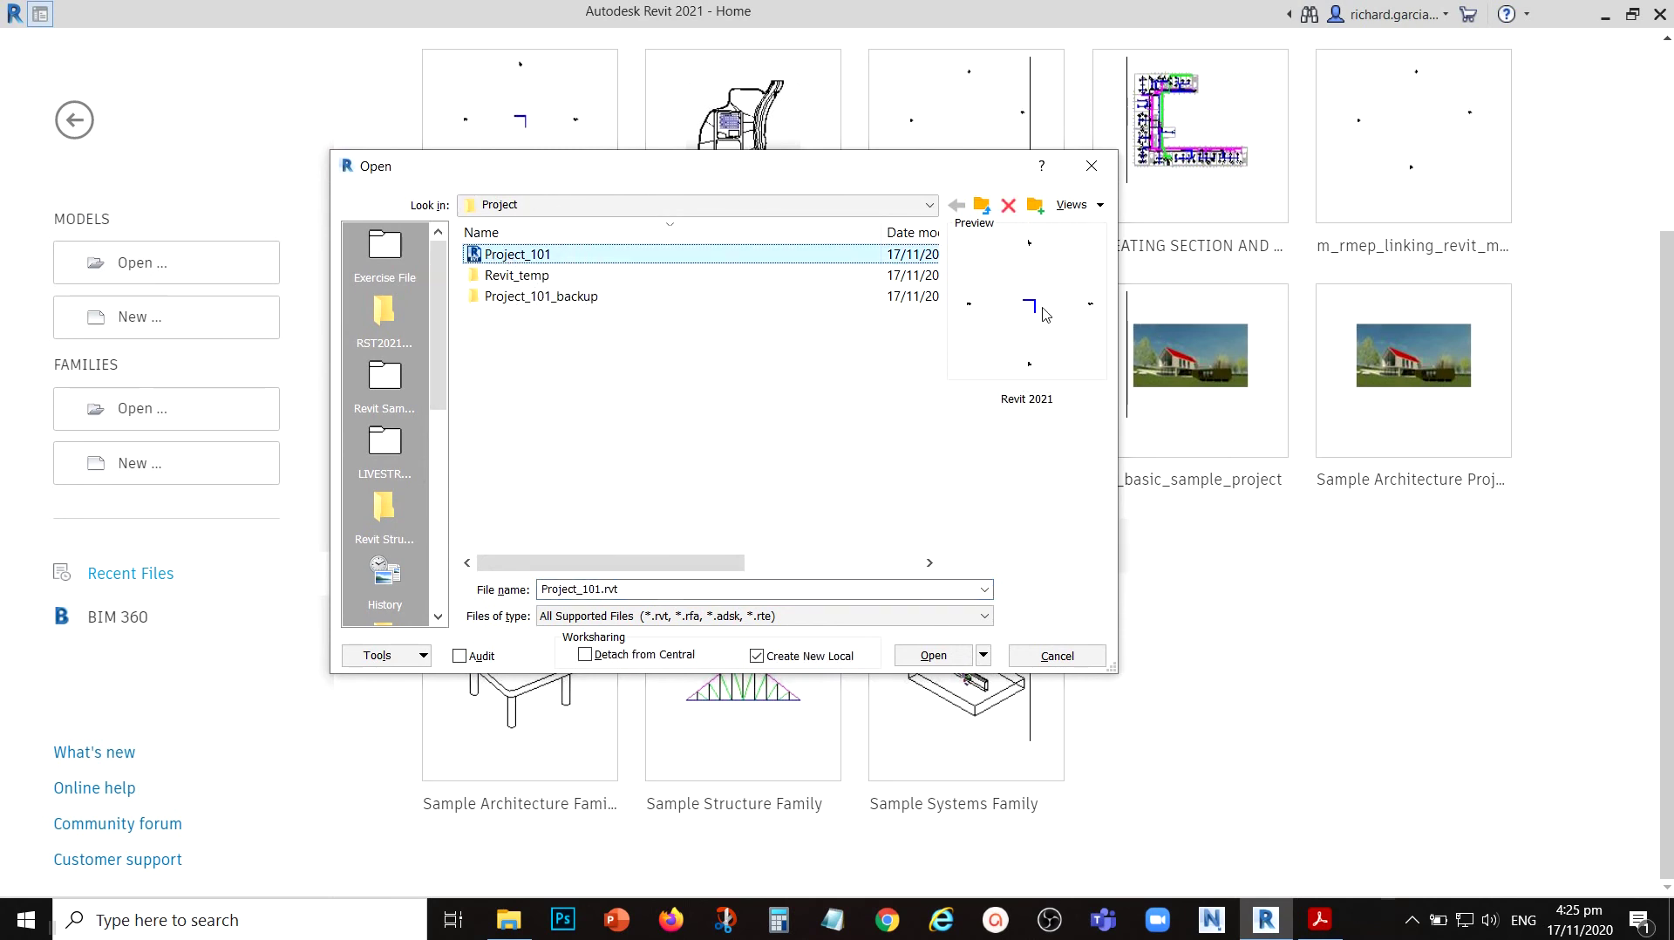
{"action": "left_click", "coordinate": [783, 668]}
{"action": "left_click", "coordinate": [931, 658]}
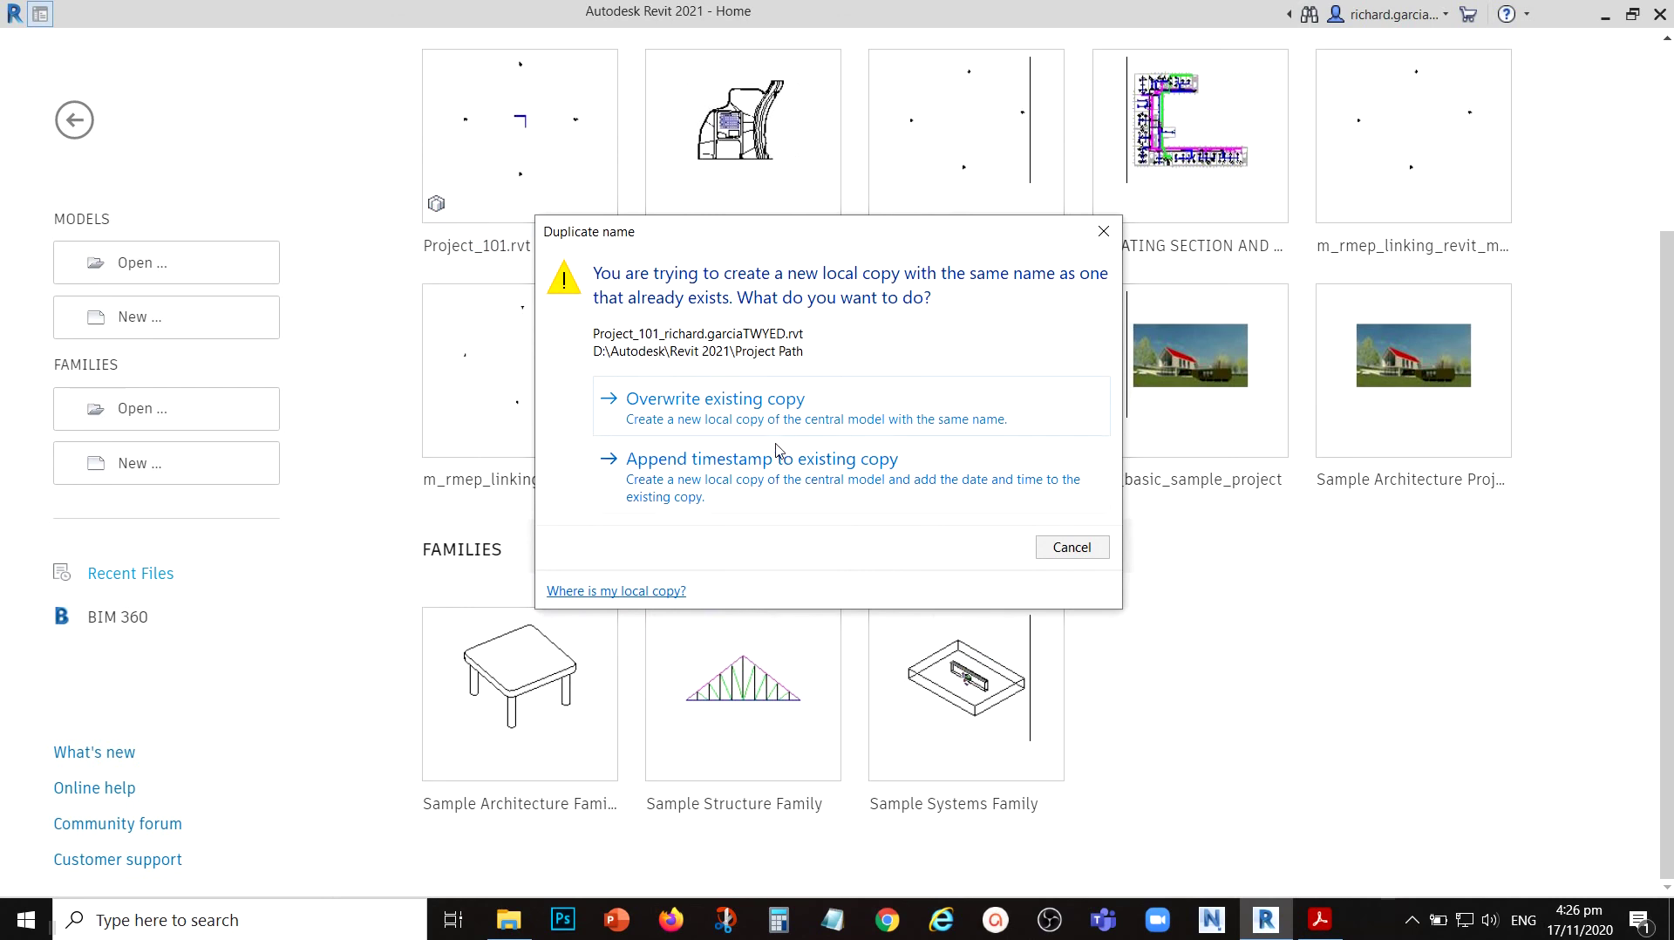
{"action": "left_click", "coordinate": [740, 402]}
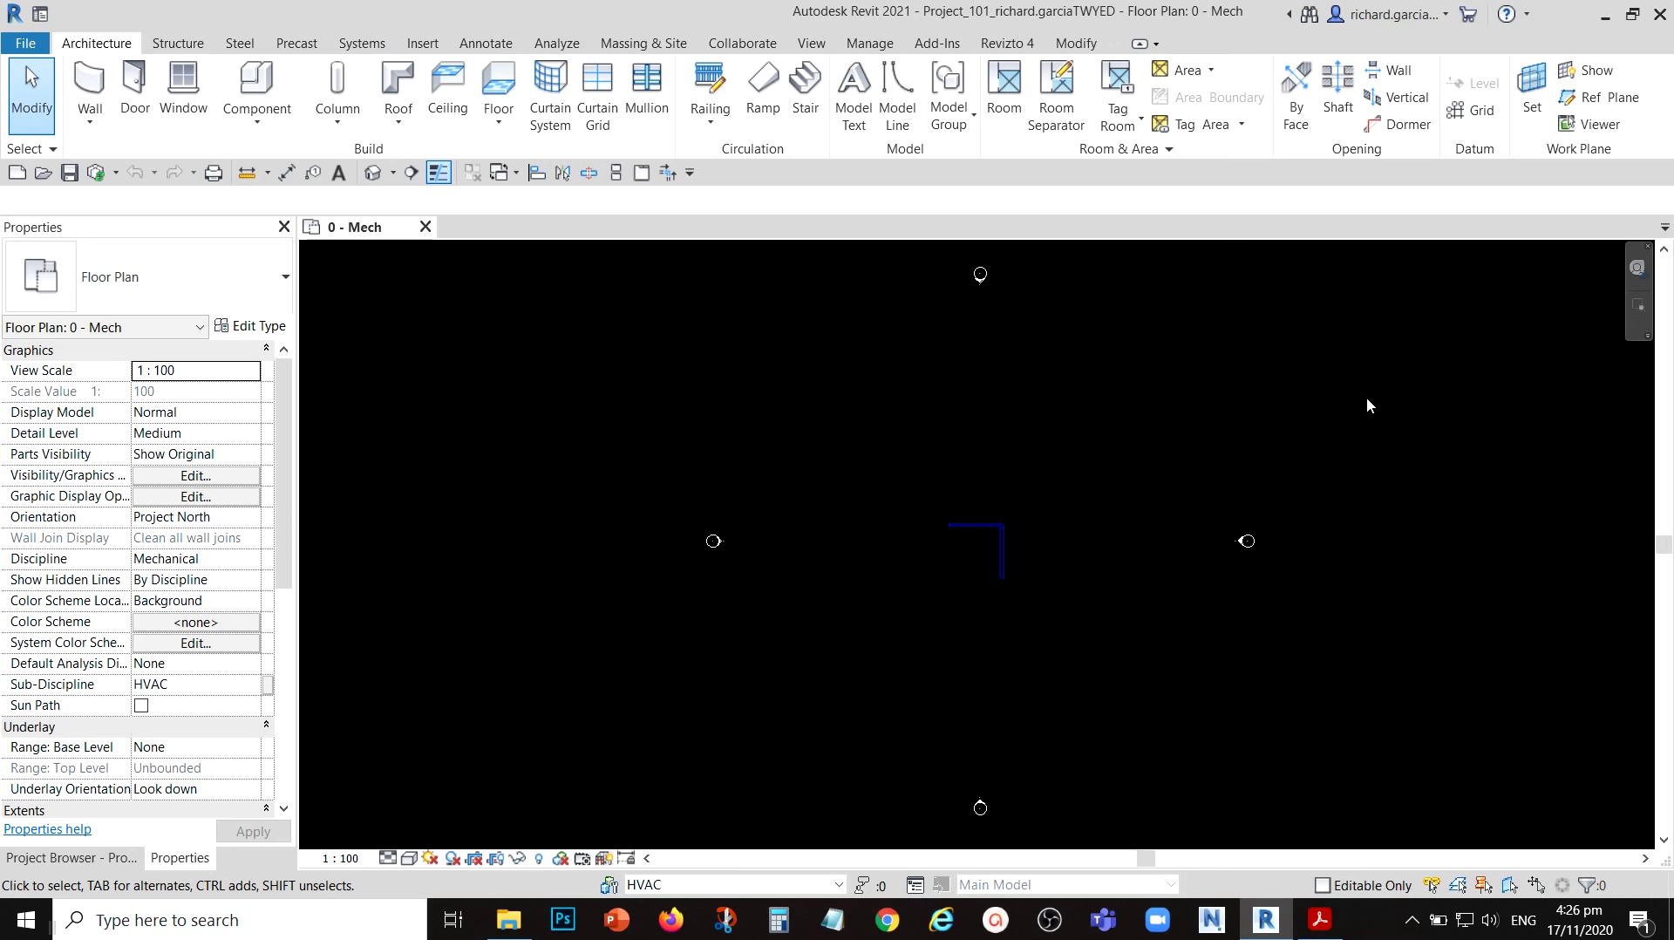
- Reload the latest changes from the central model into the local copy
{"action": "left_click", "coordinate": [746, 42]}
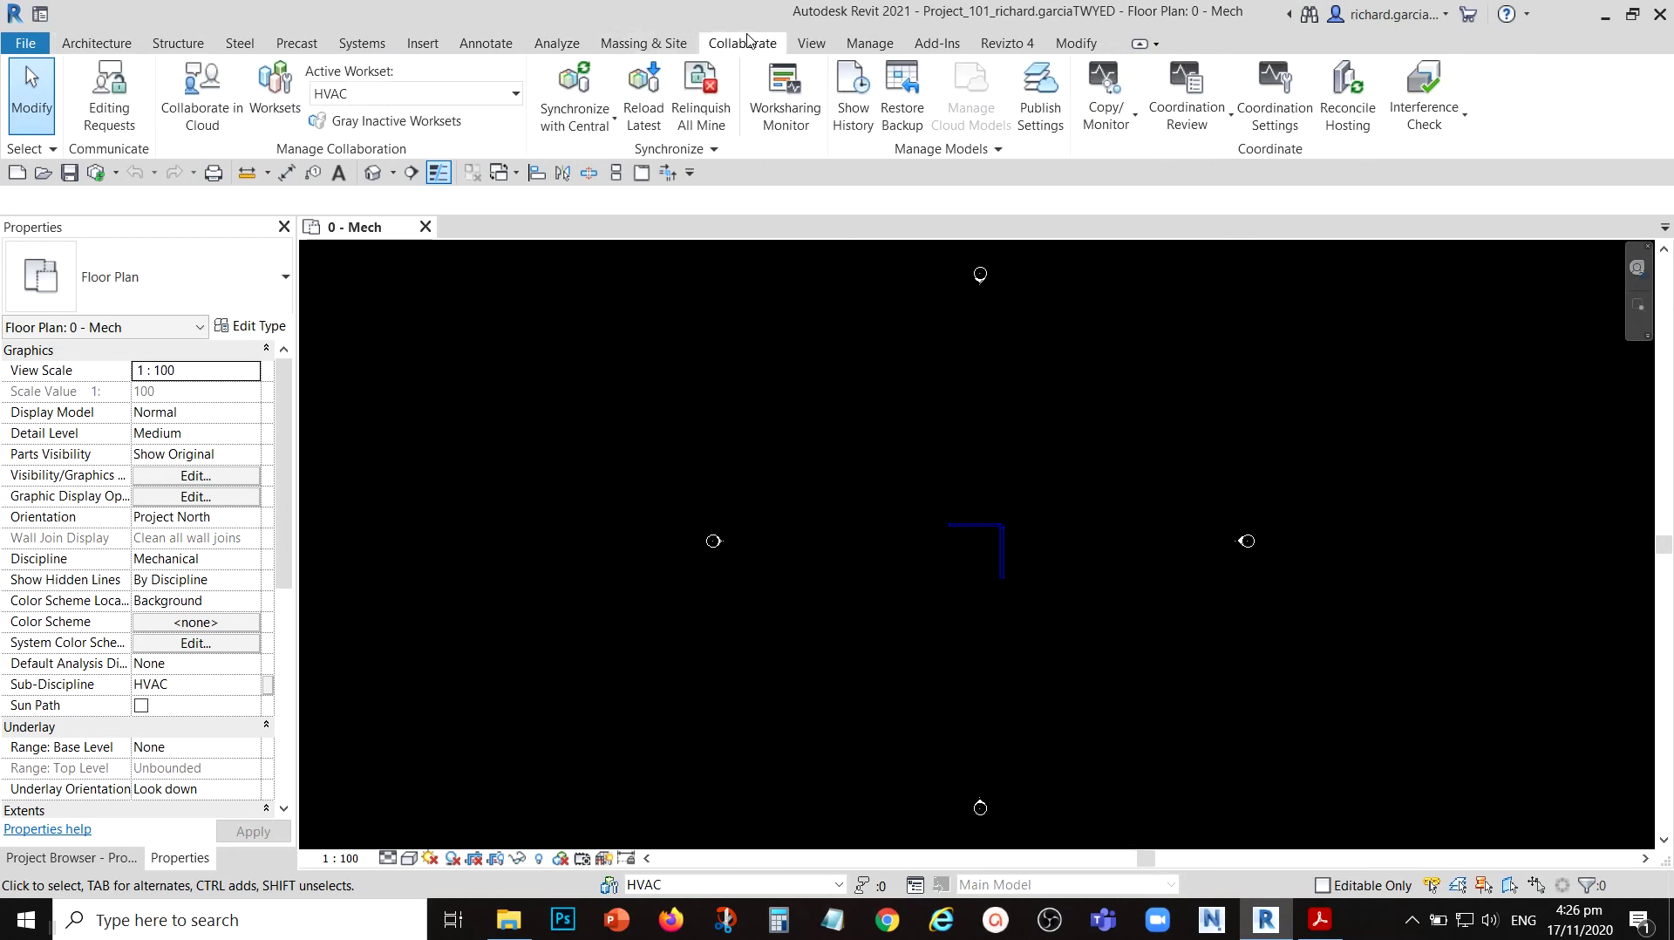
{"action": "left_click", "coordinate": [648, 96]}
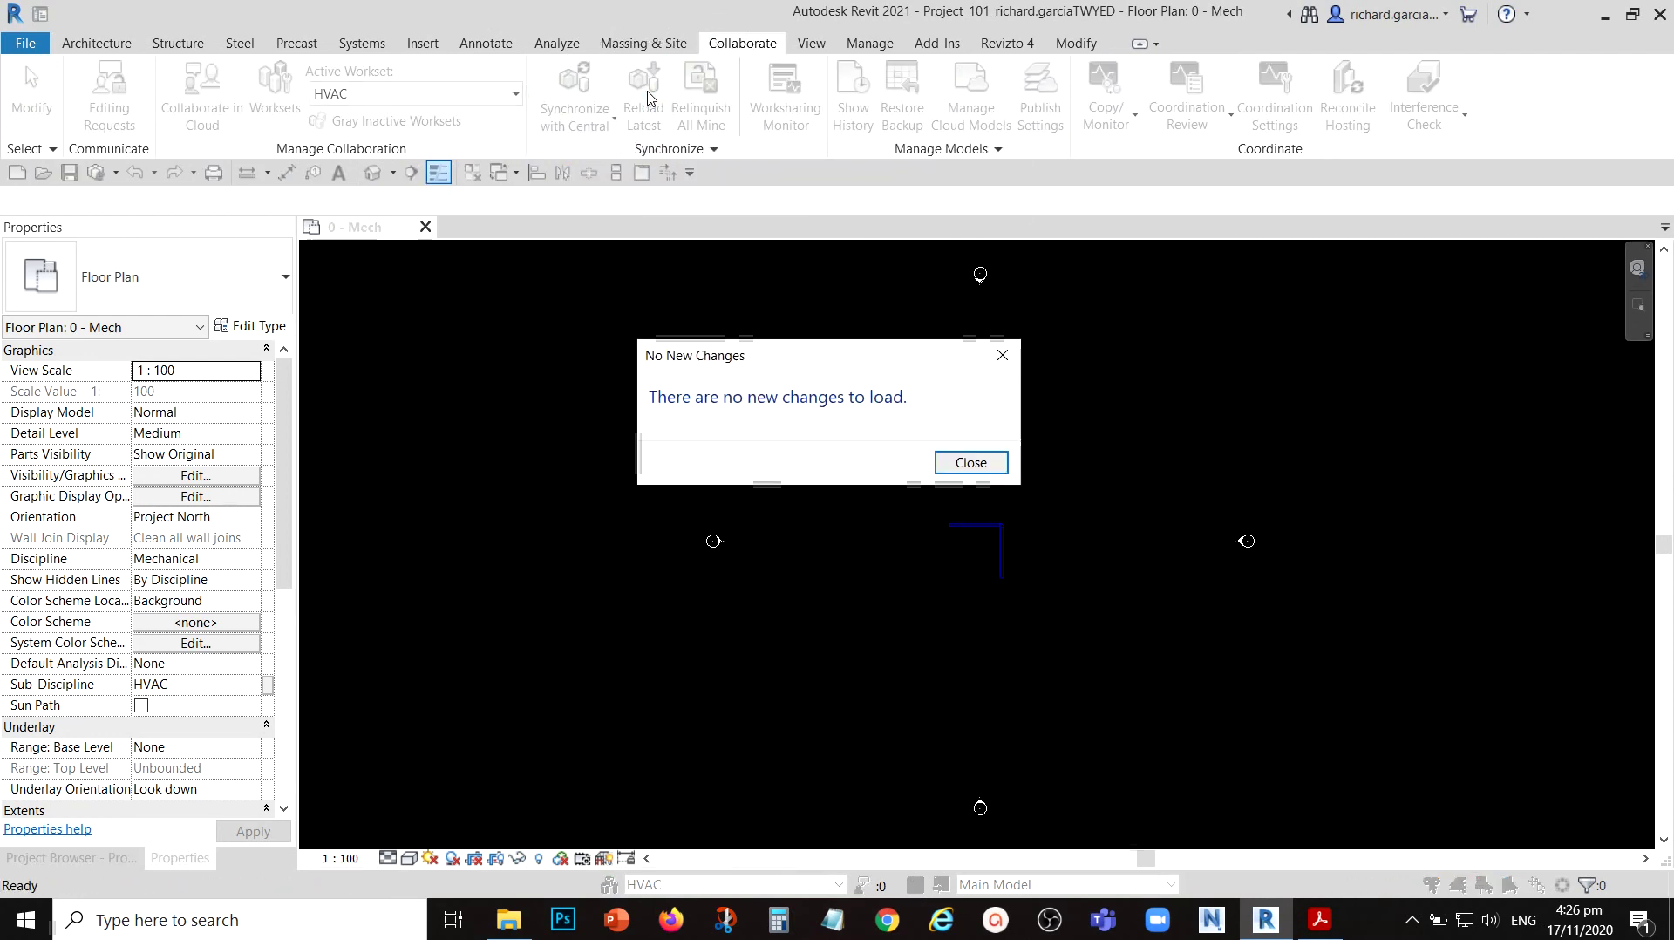
{"action": "left_click", "coordinate": [971, 465]}
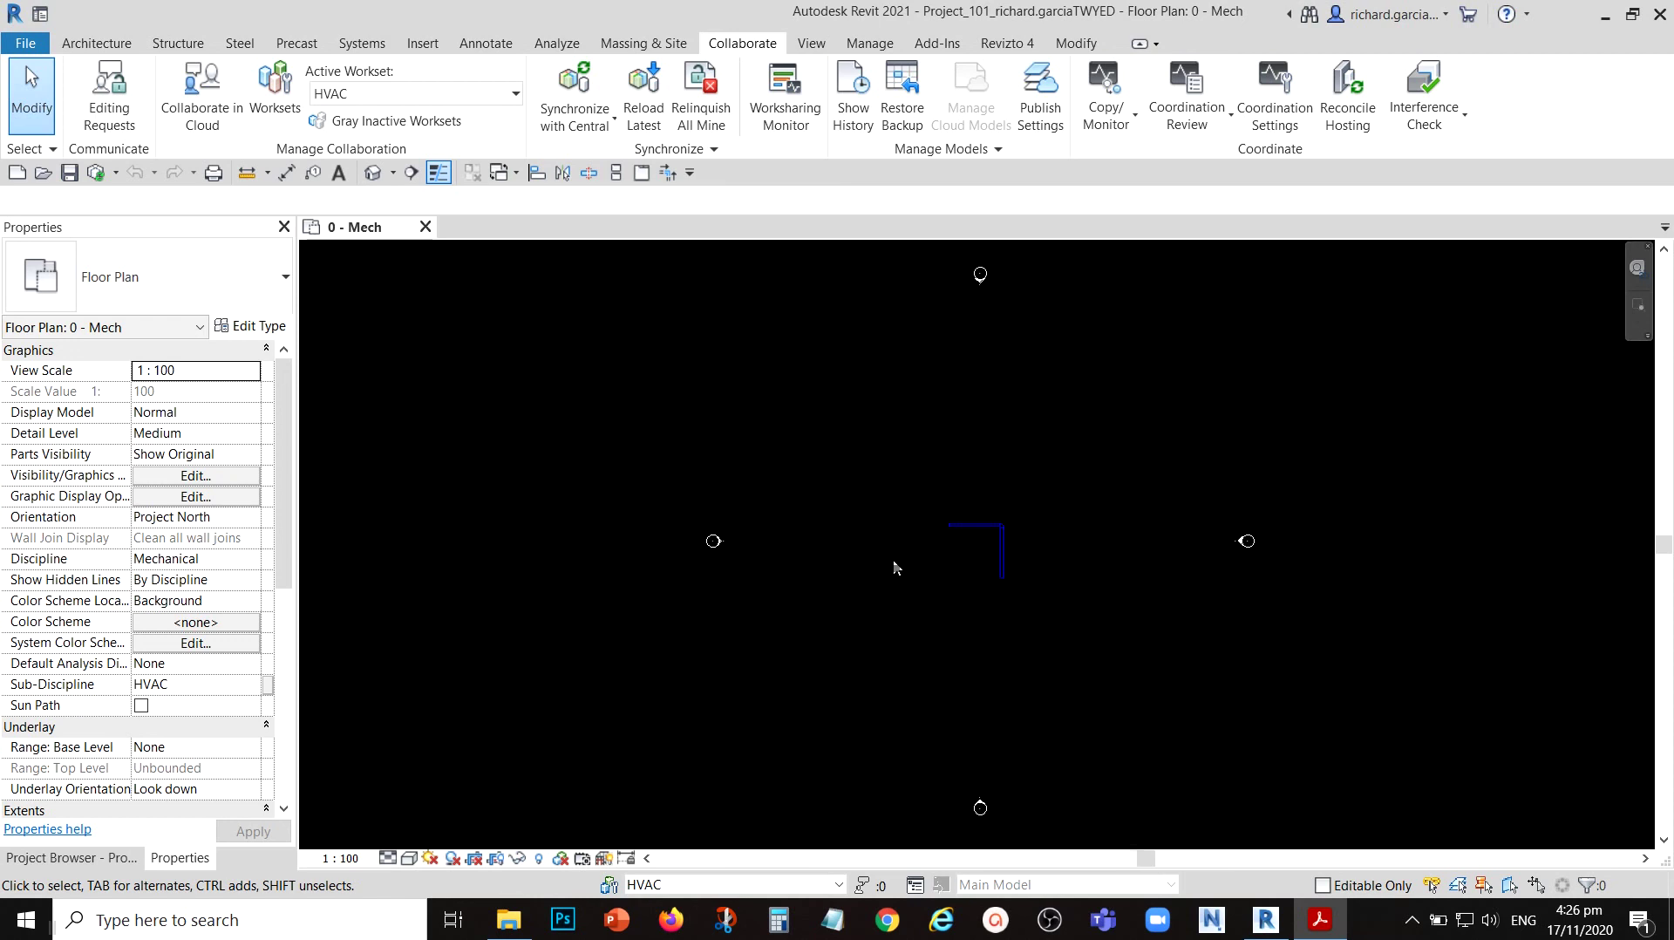
{"action": "left_click", "coordinate": [986, 547]}
{"action": "scroll", "coordinate": [986, 547], "scroll_direction": "up", "scroll_amount": 3}
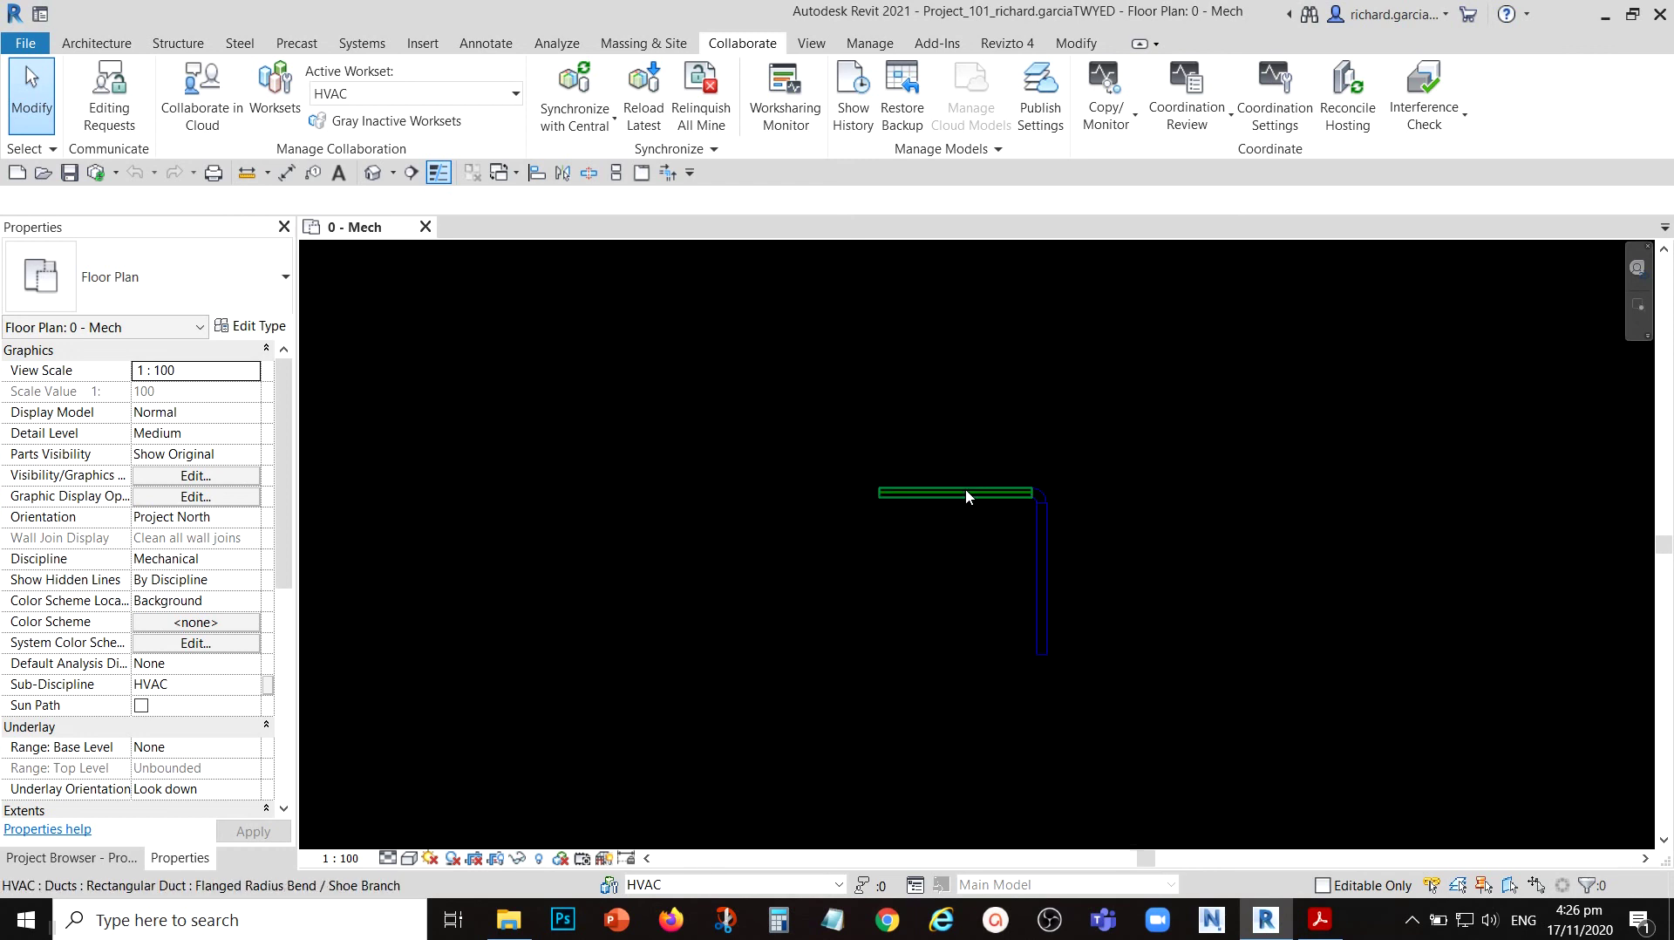
{"action": "key", "text": "ctrl"}
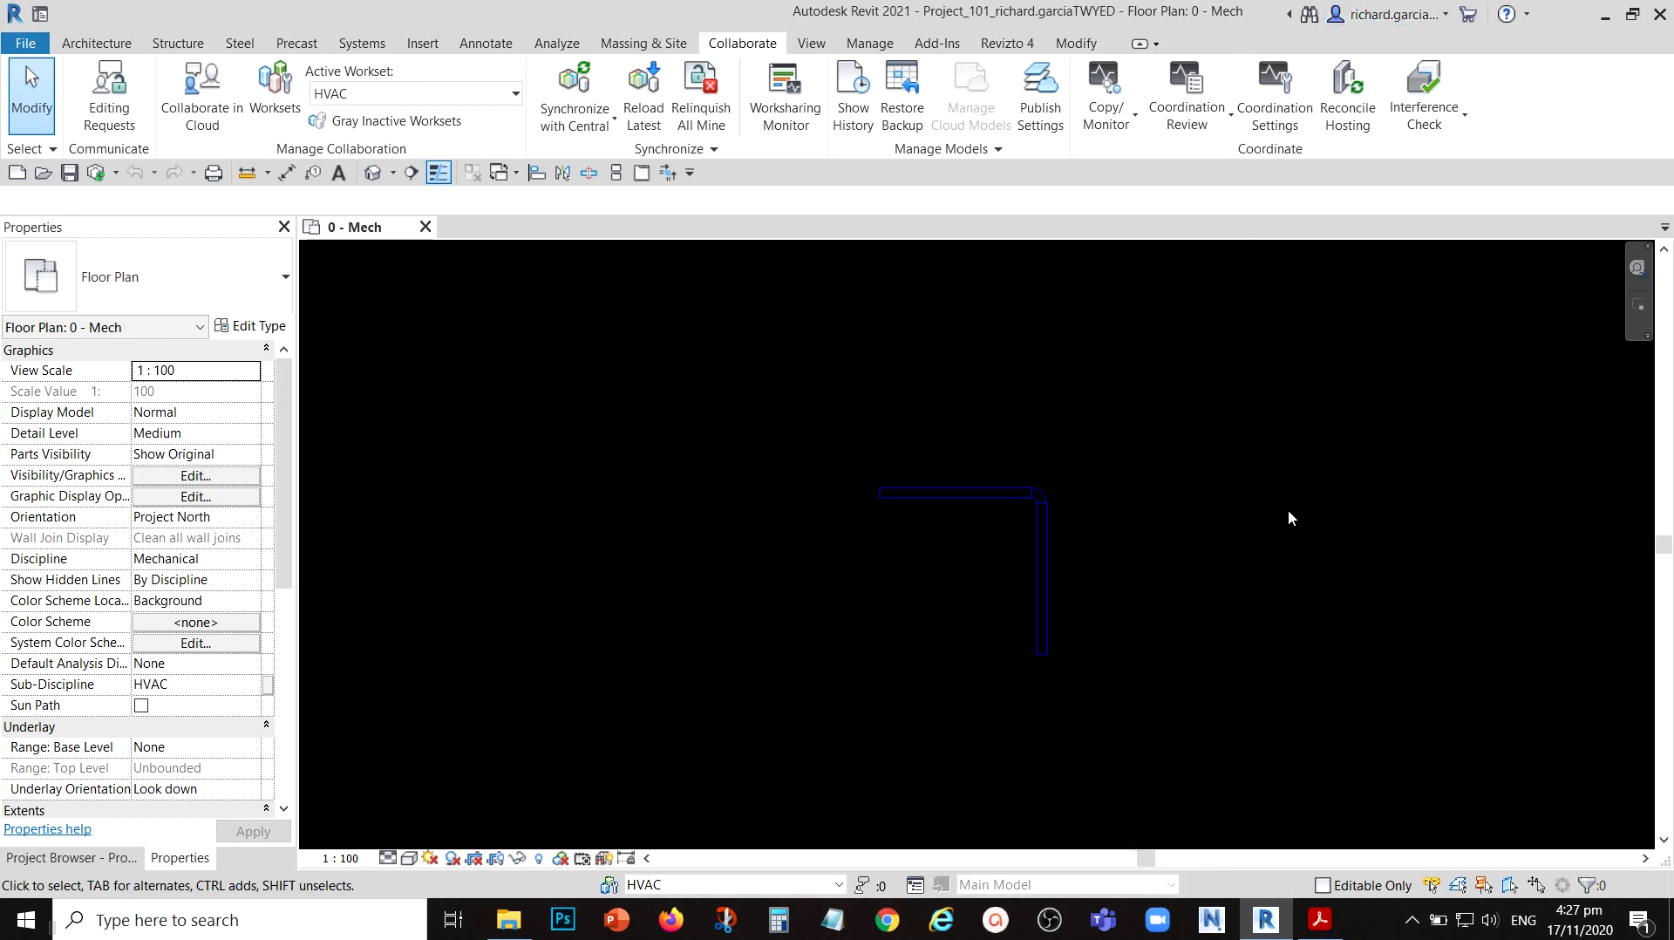
{"action": "scroll", "coordinate": [1089, 659], "scroll_direction": "up", "scroll_amount": 2}
{"action": "scroll", "coordinate": [1088, 658], "scroll_direction": "up", "scroll_amount": 2}
{"action": "middle_click_drag", "start_coordinate": [1090, 523], "coordinate": [1123, 612]}
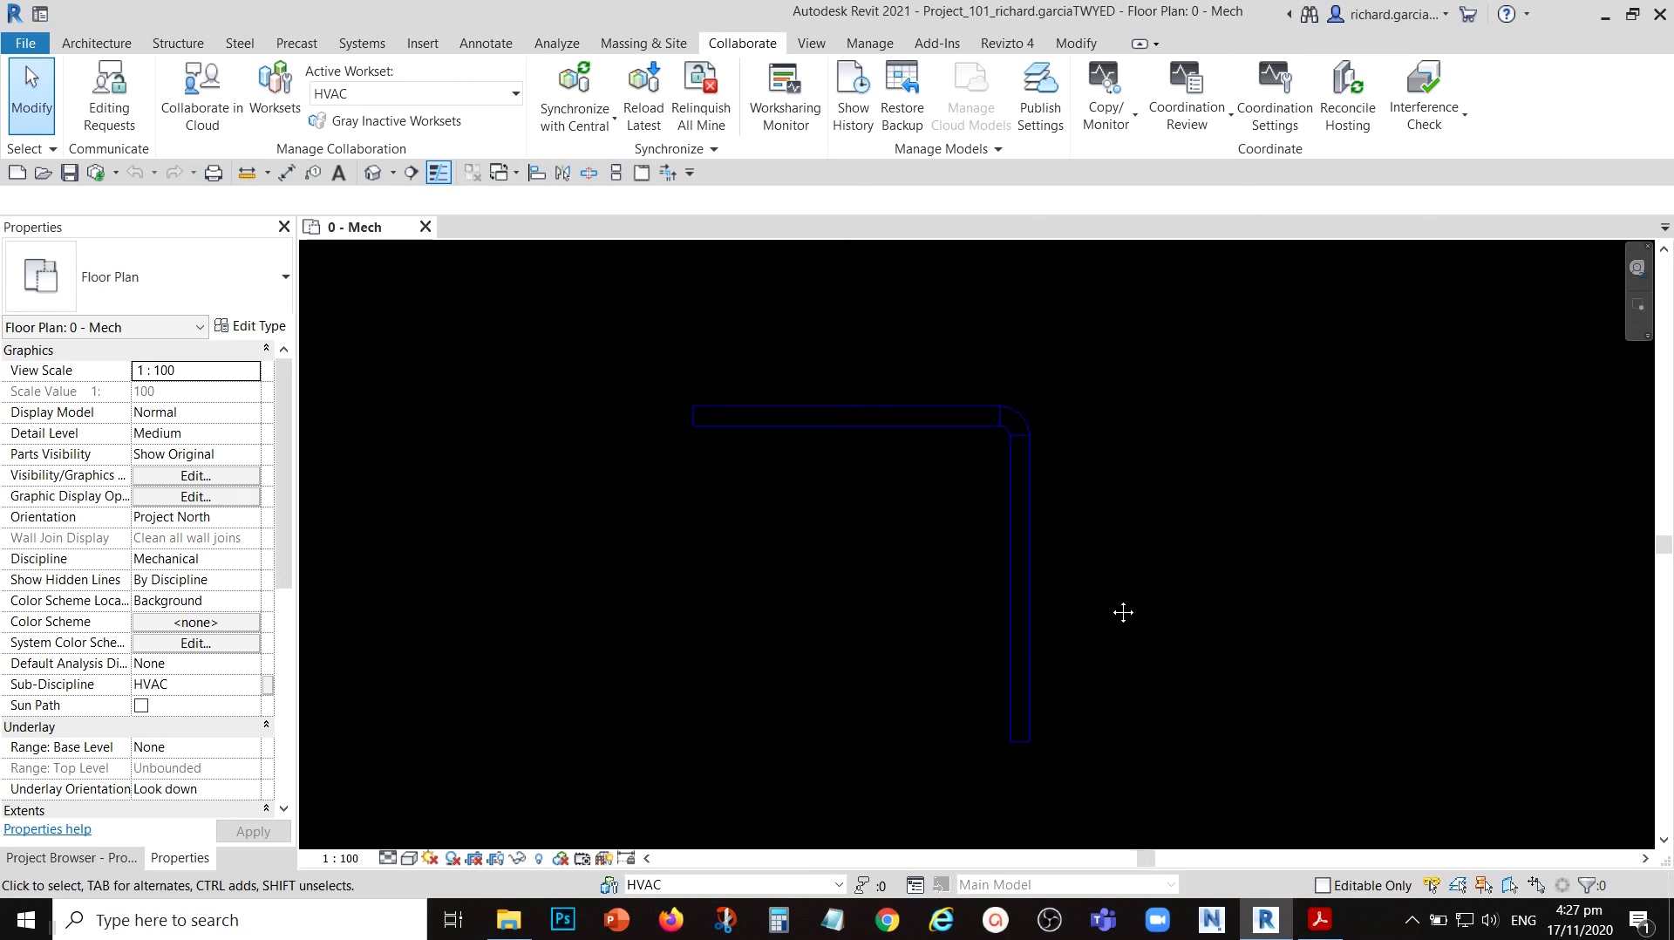